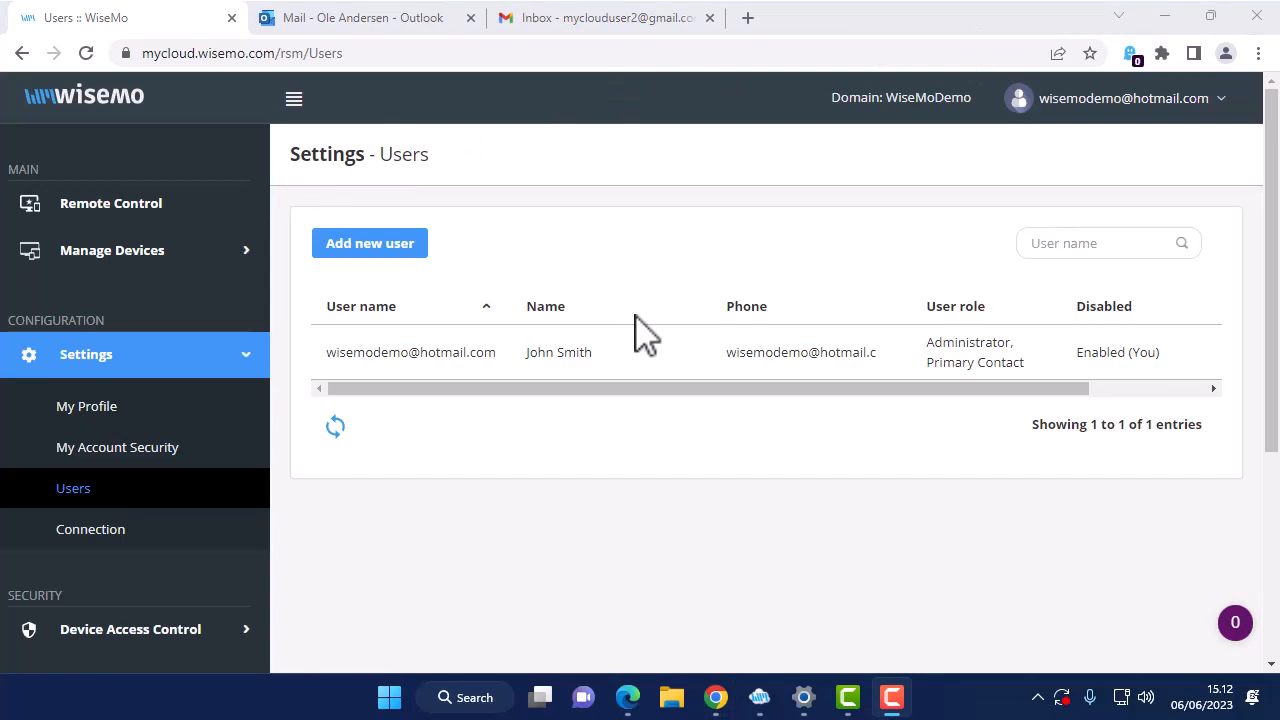
Add a new User-role account with the user's e-mail address, first name and last name
click(383, 258)
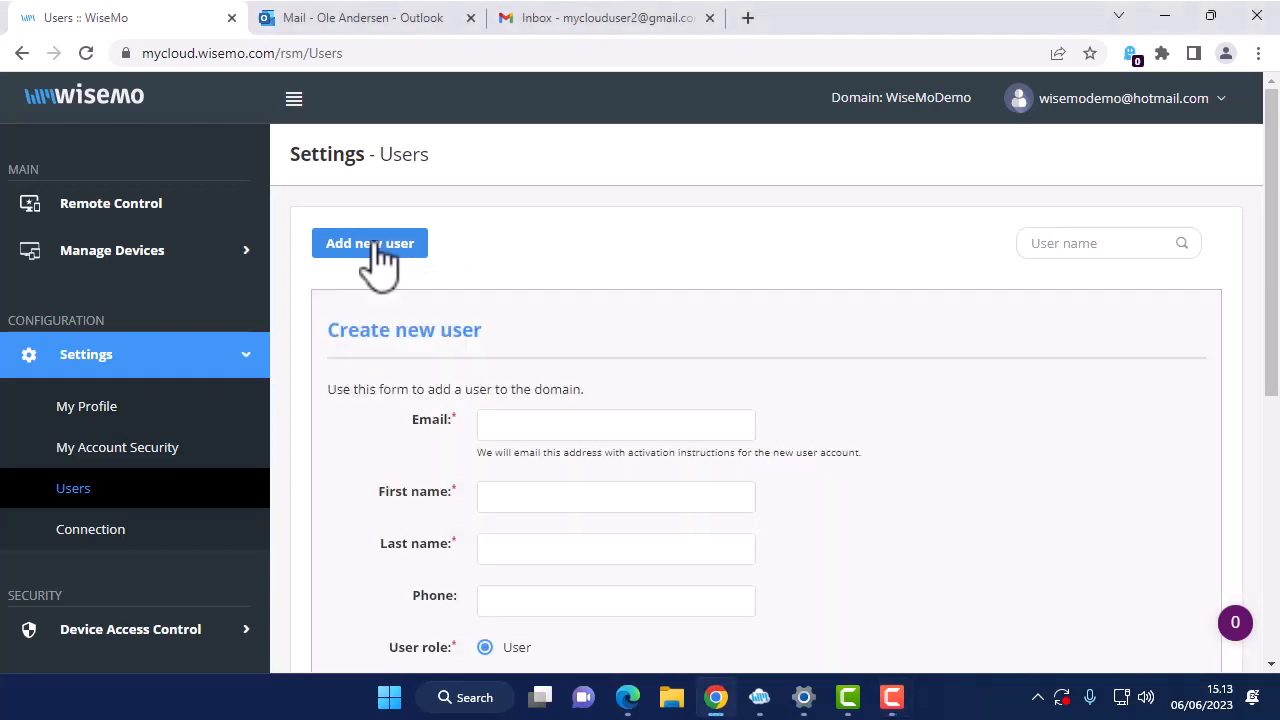
click(511, 424)
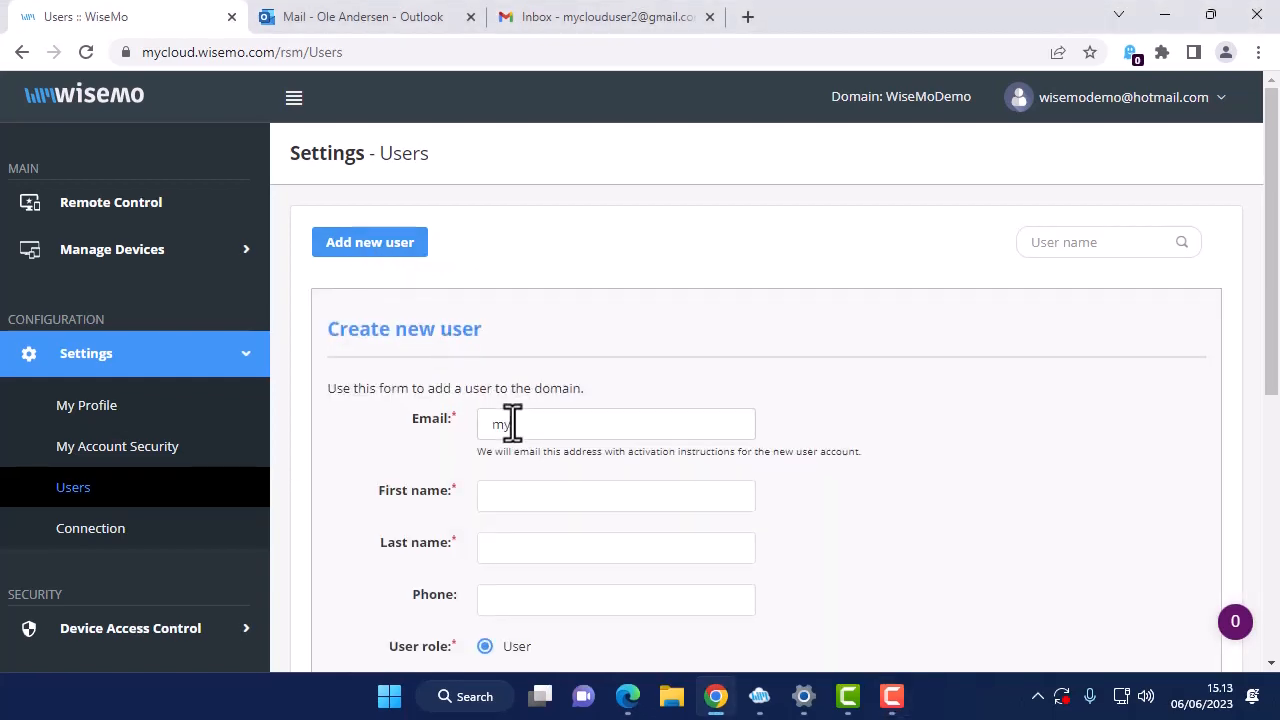
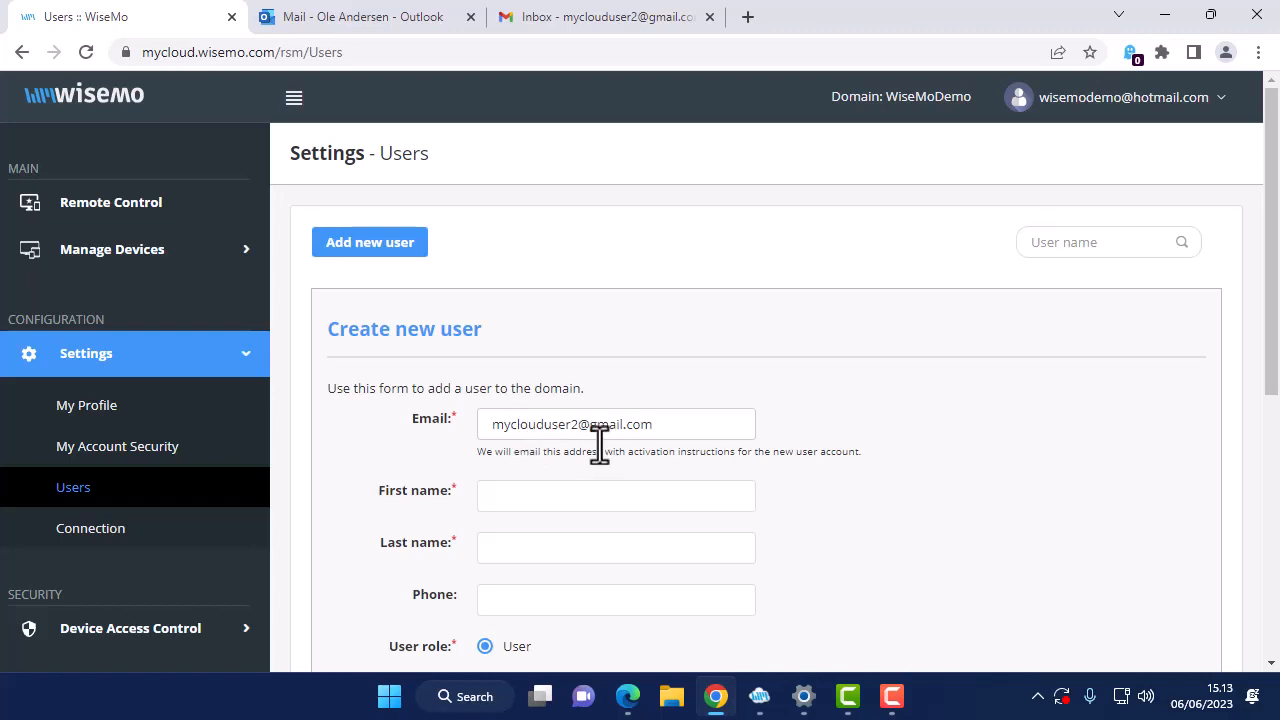
click(605, 495)
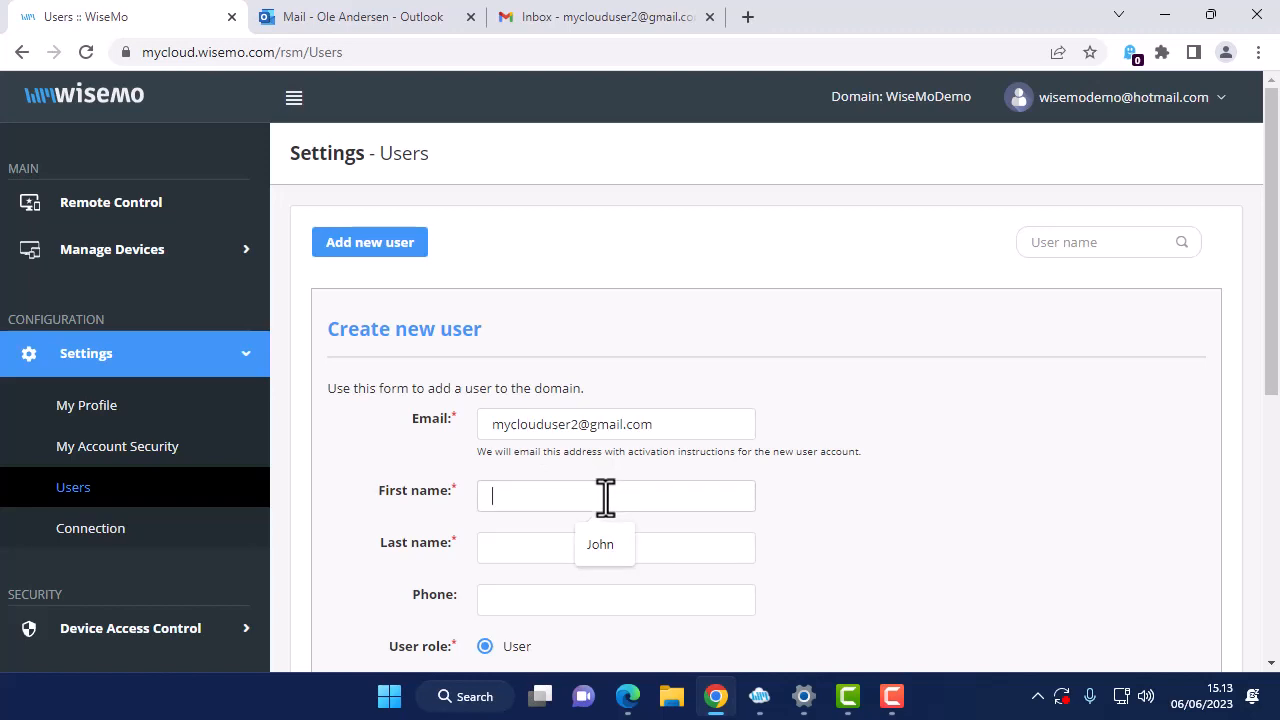
text(Jane)
key(Tab)
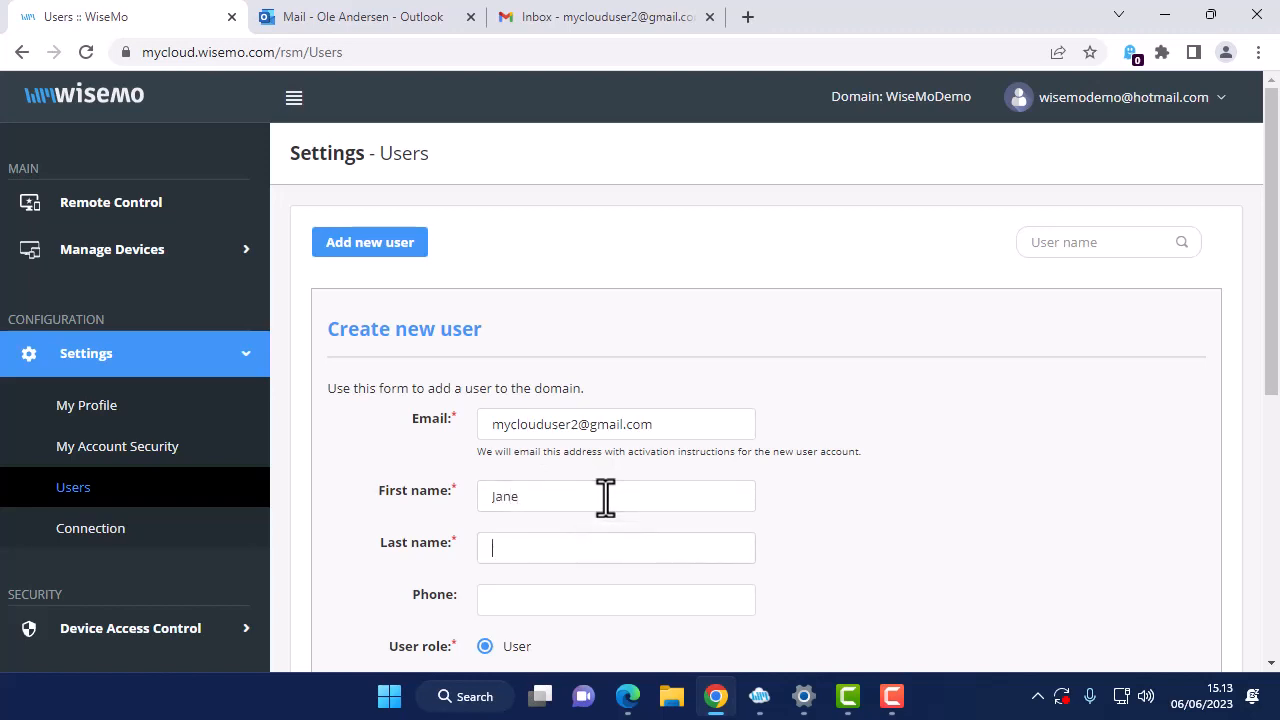
text(Smith)
scroll(606, 496, down, 3)
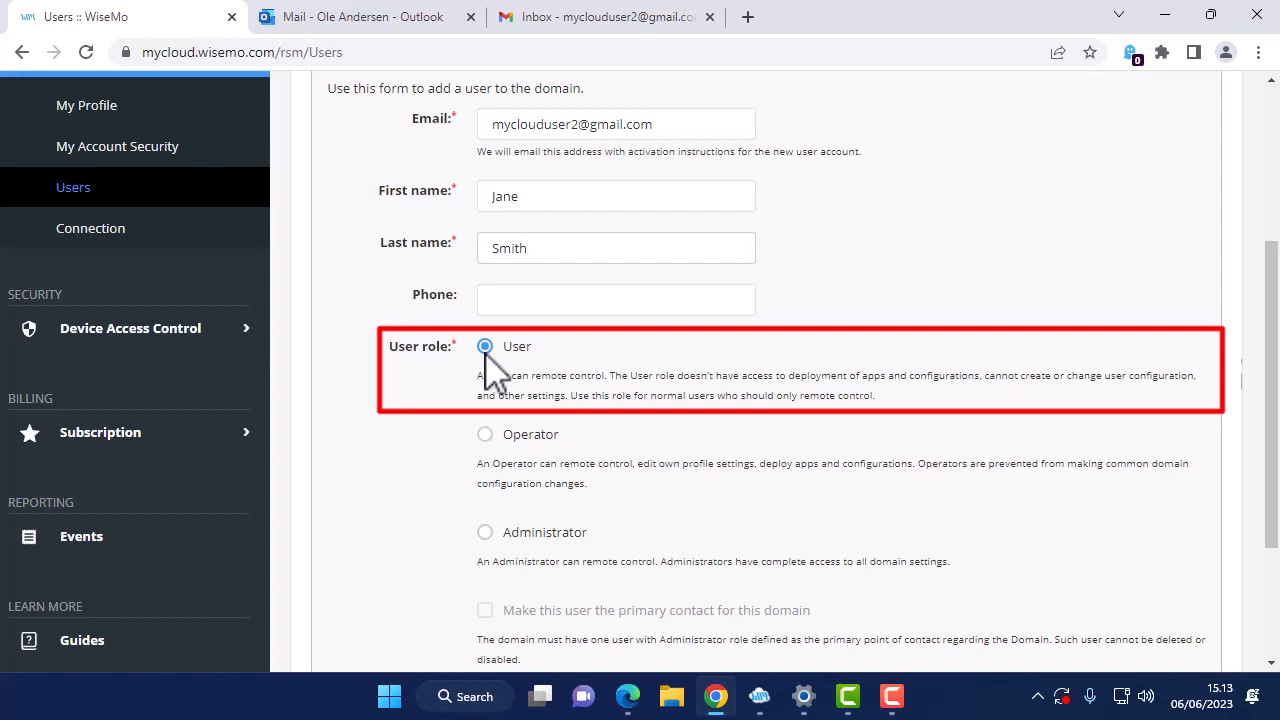
scroll(484, 352, down, 1)
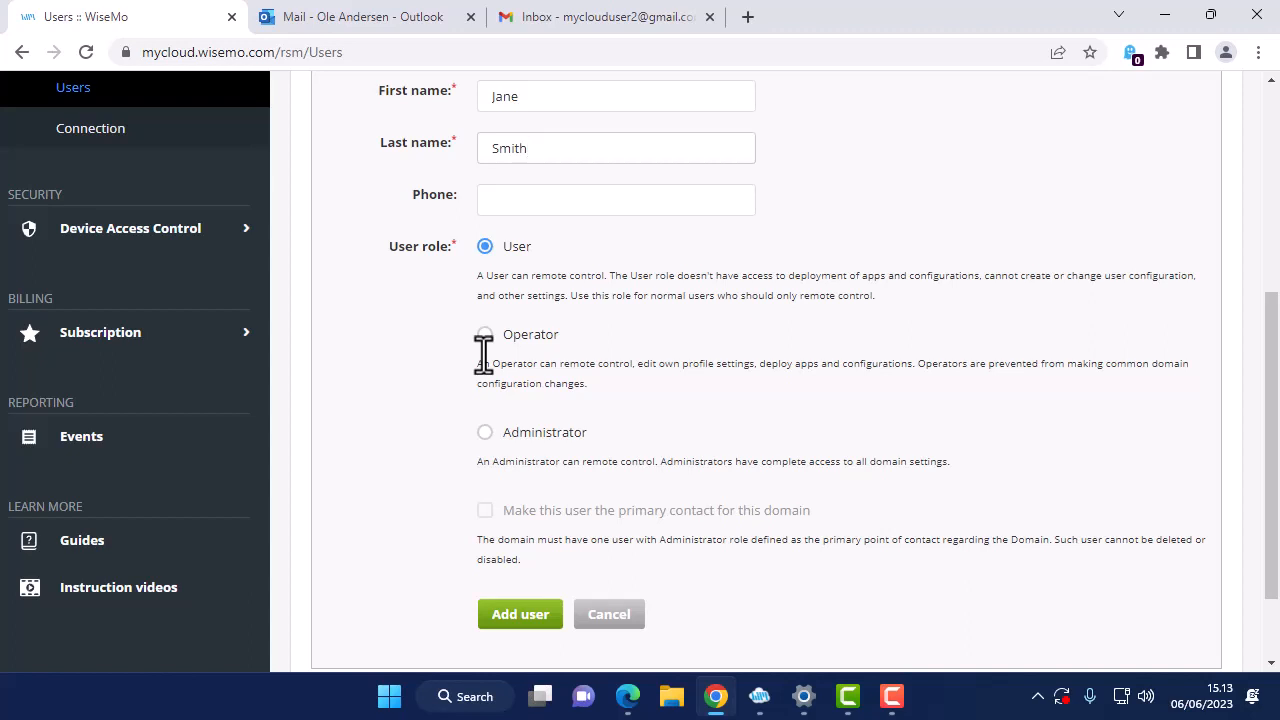
click(528, 614)
In Gmail, reload the inbox and follow the Welcome to WiseMo RSM mail's password link
scroll(540, 560, up, 4)
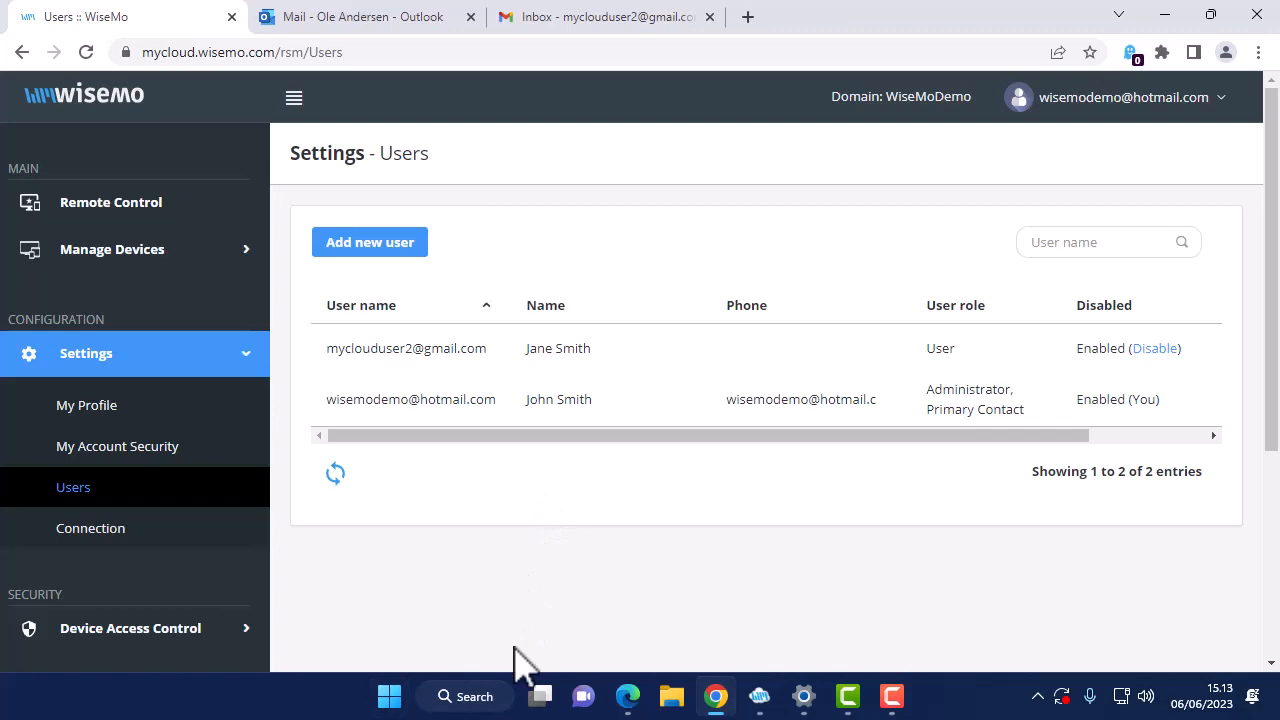
click(586, 18)
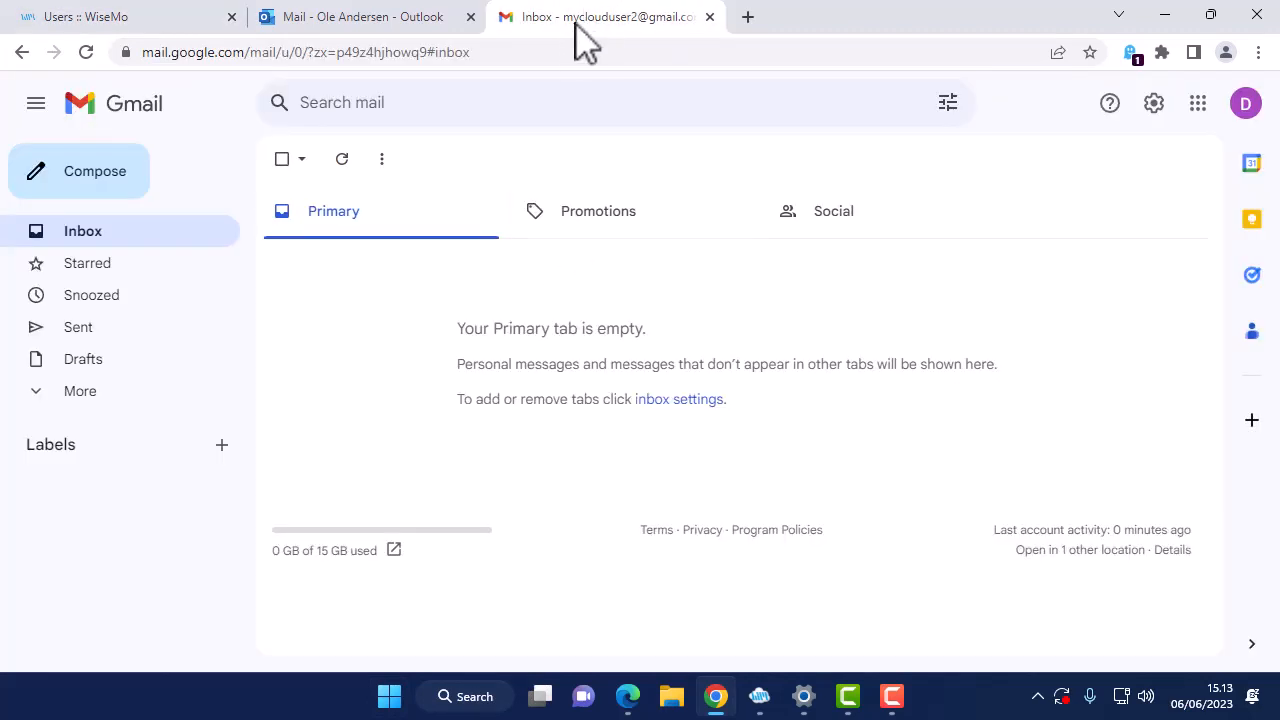
click(342, 160)
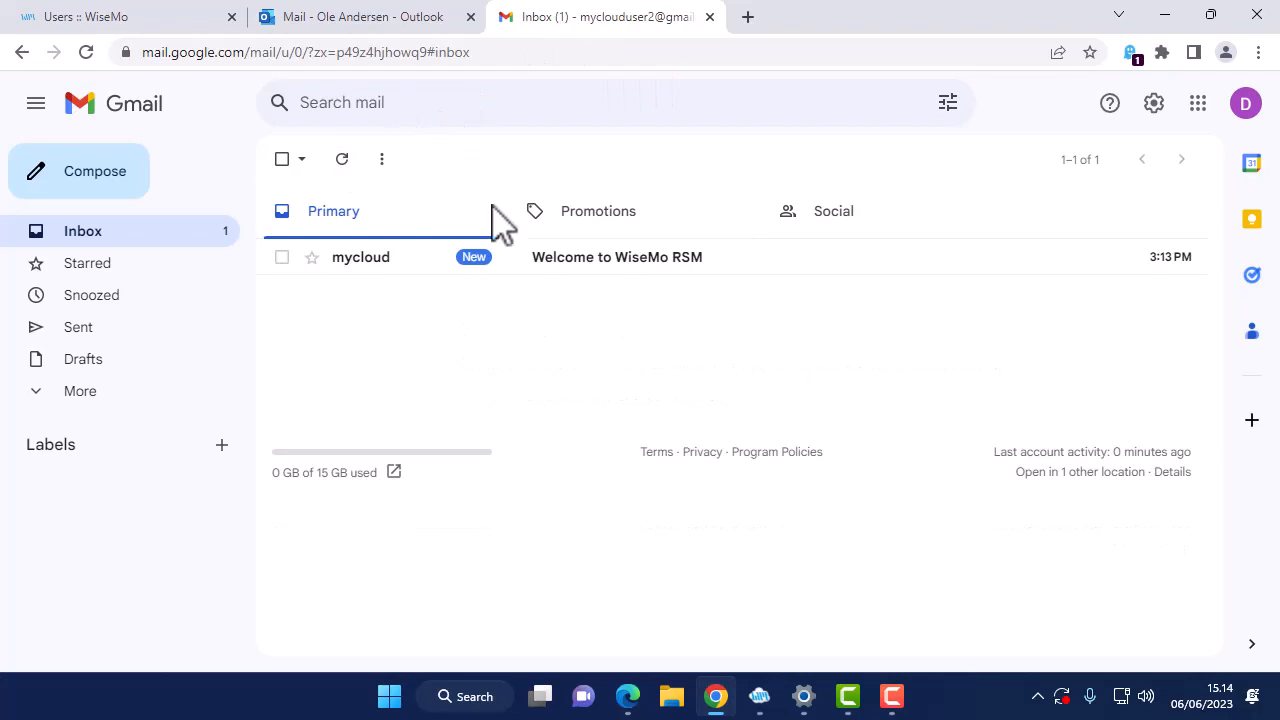
click(643, 277)
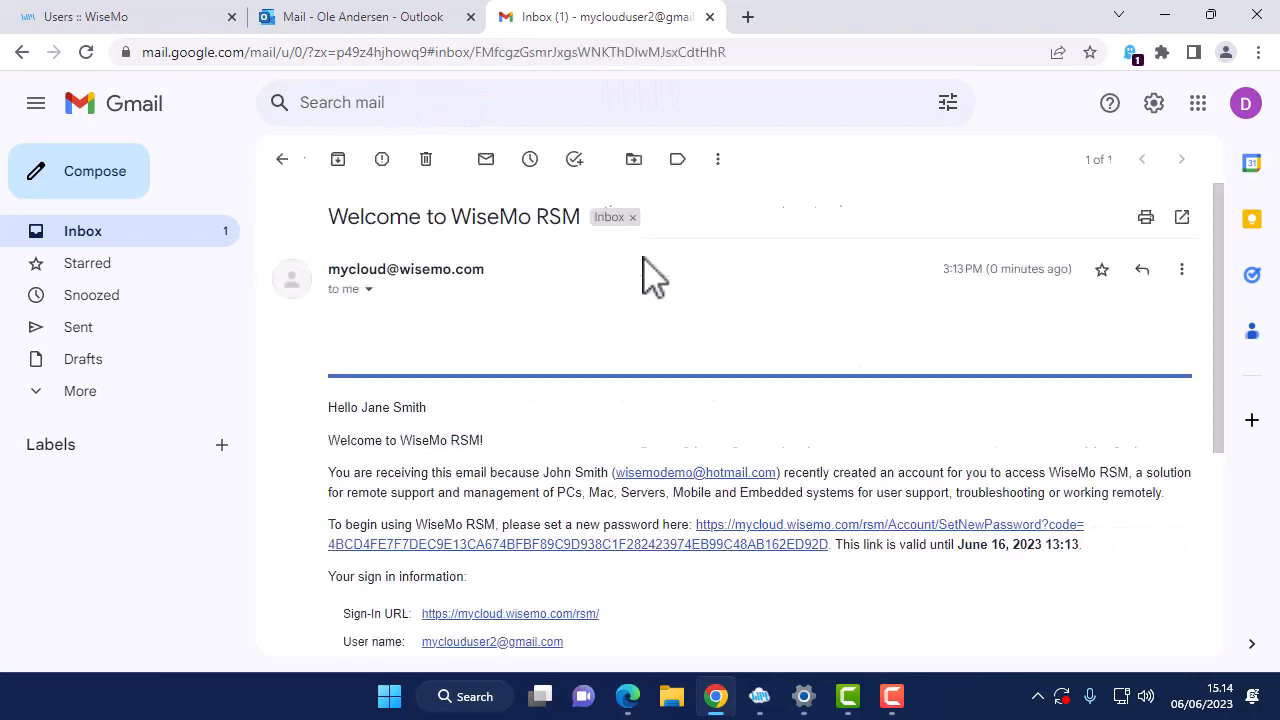
click(593, 544)
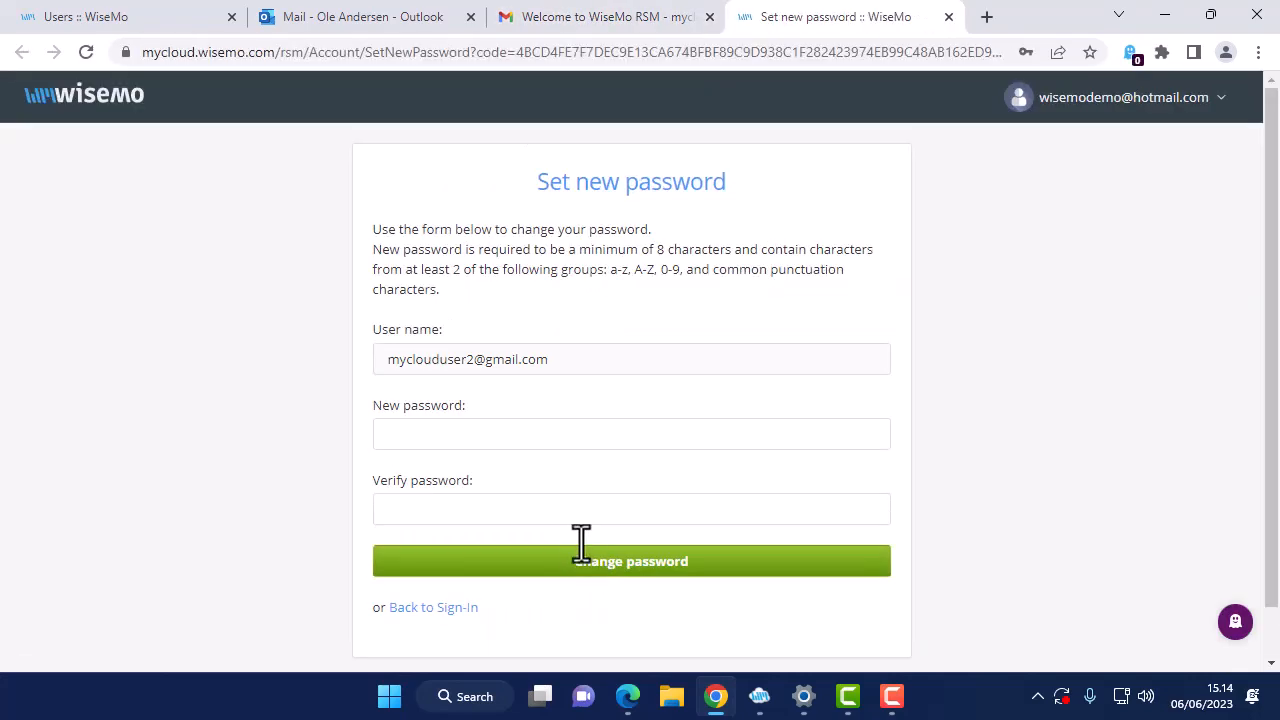
Enter and confirm a strong new password for the user, then save it
click(504, 446)
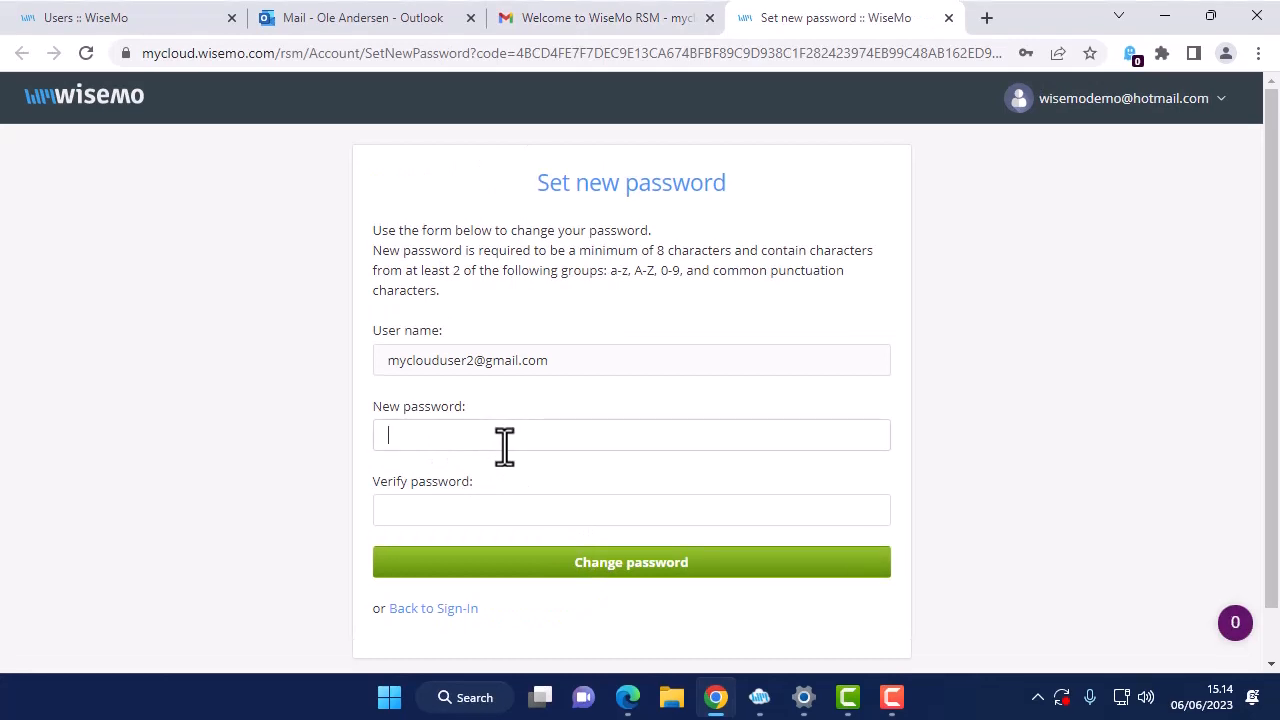
text(*****)
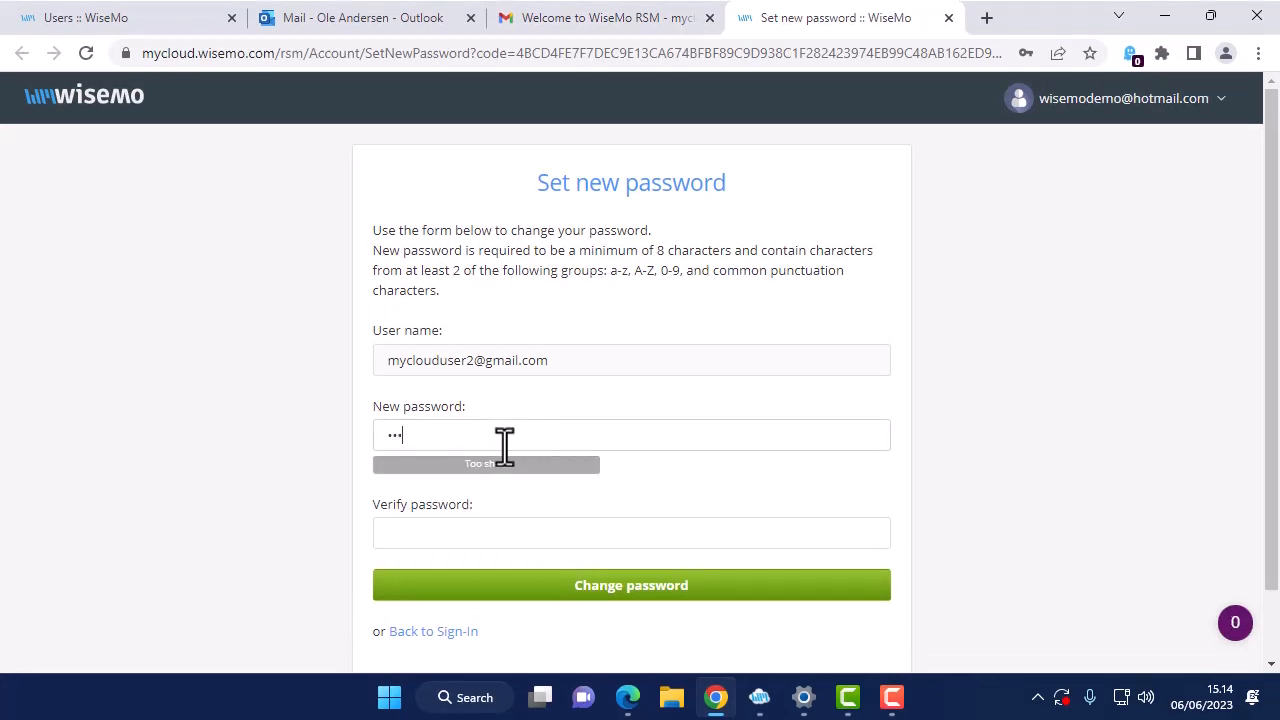
text(***)
key(Tab)
text(********)
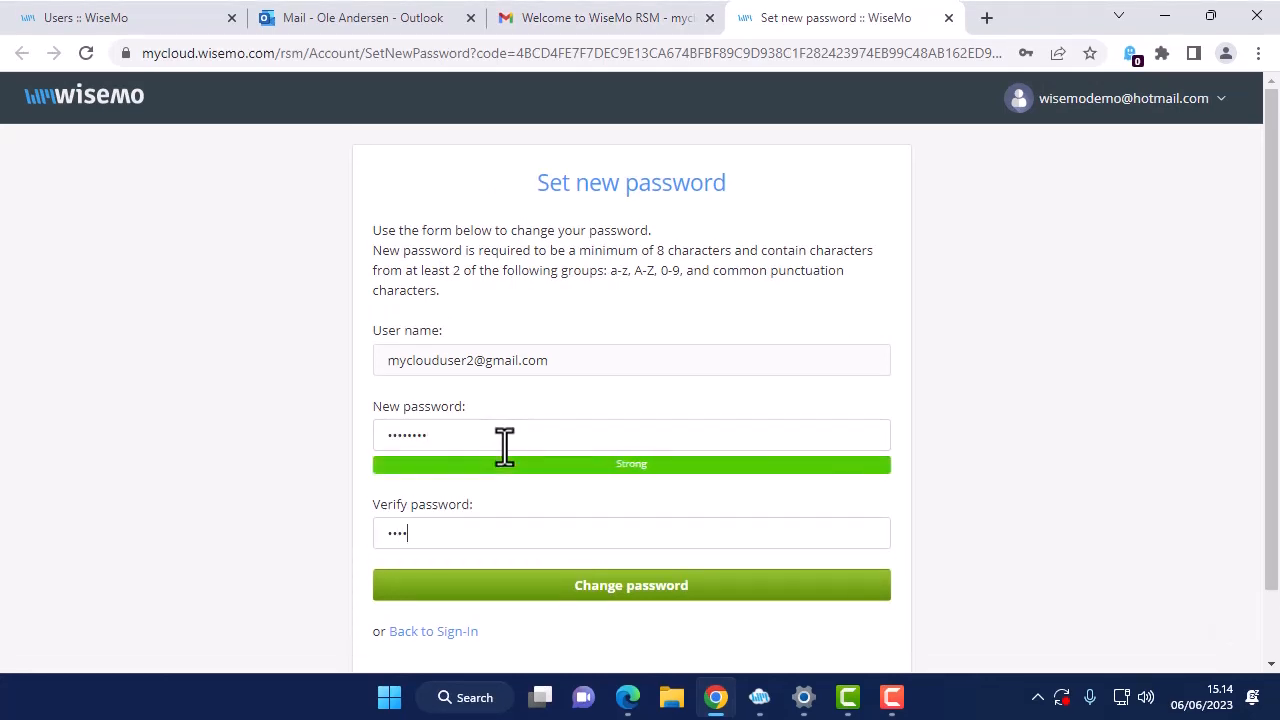
click(633, 588)
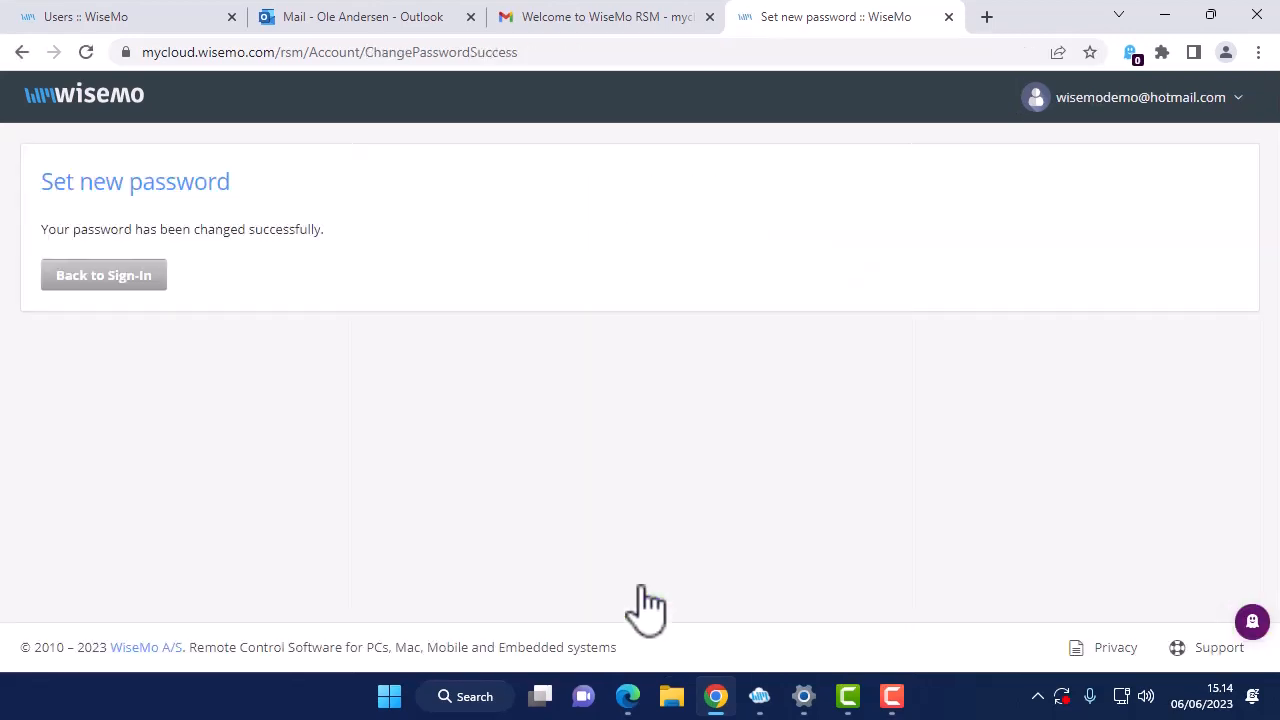
Return to the sign-in page and enter the new user's e-mail address
click(80, 278)
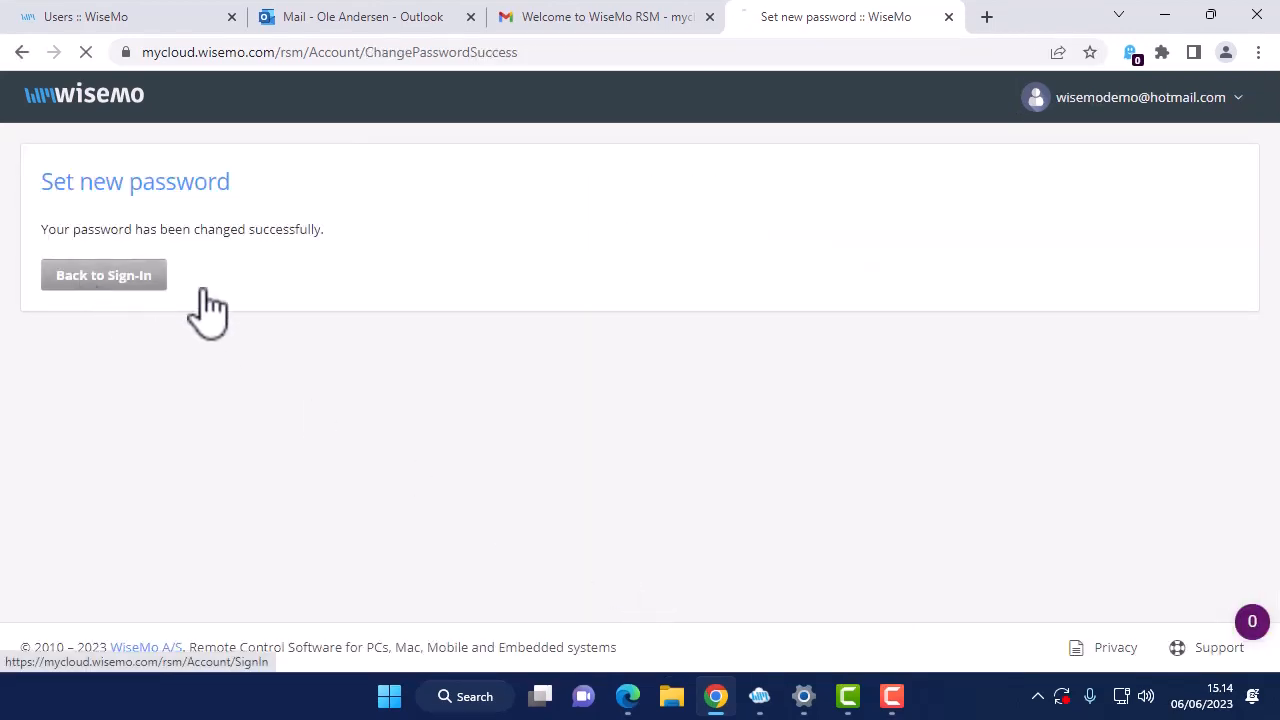
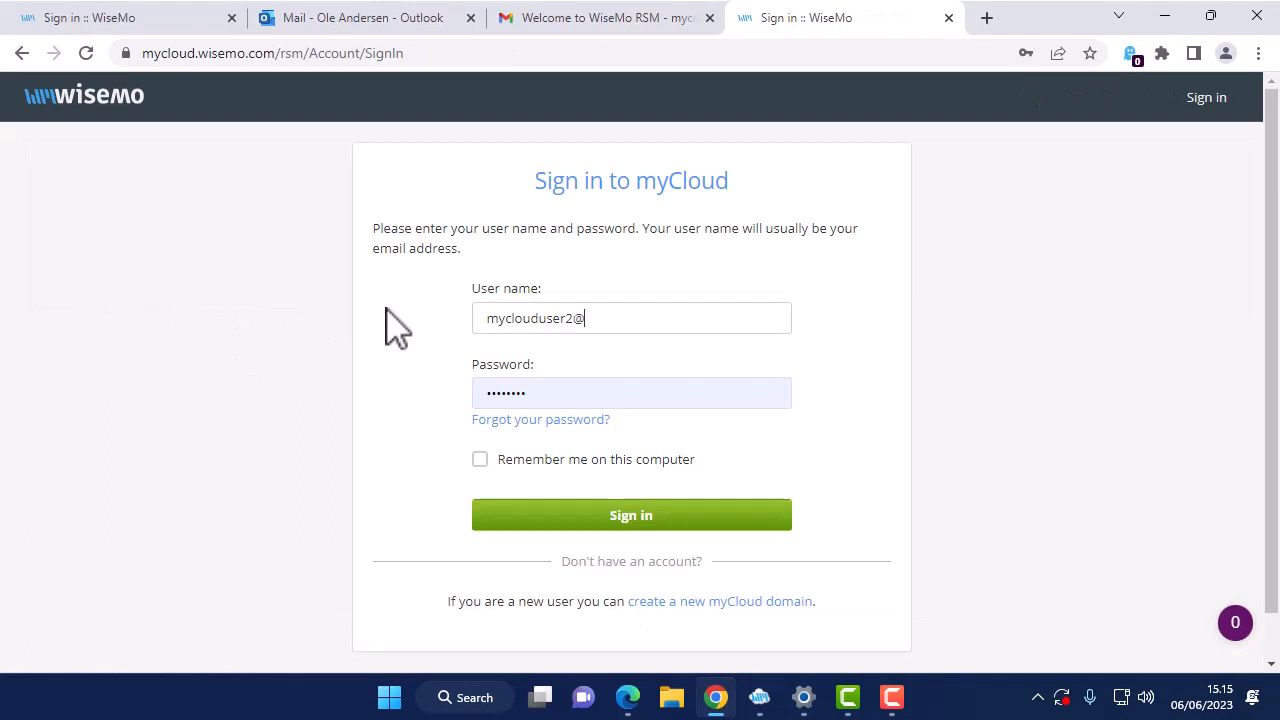
key(Tab)
Sign in as the new user and open the account's profile settings
text(•••••••)
click(622, 515)
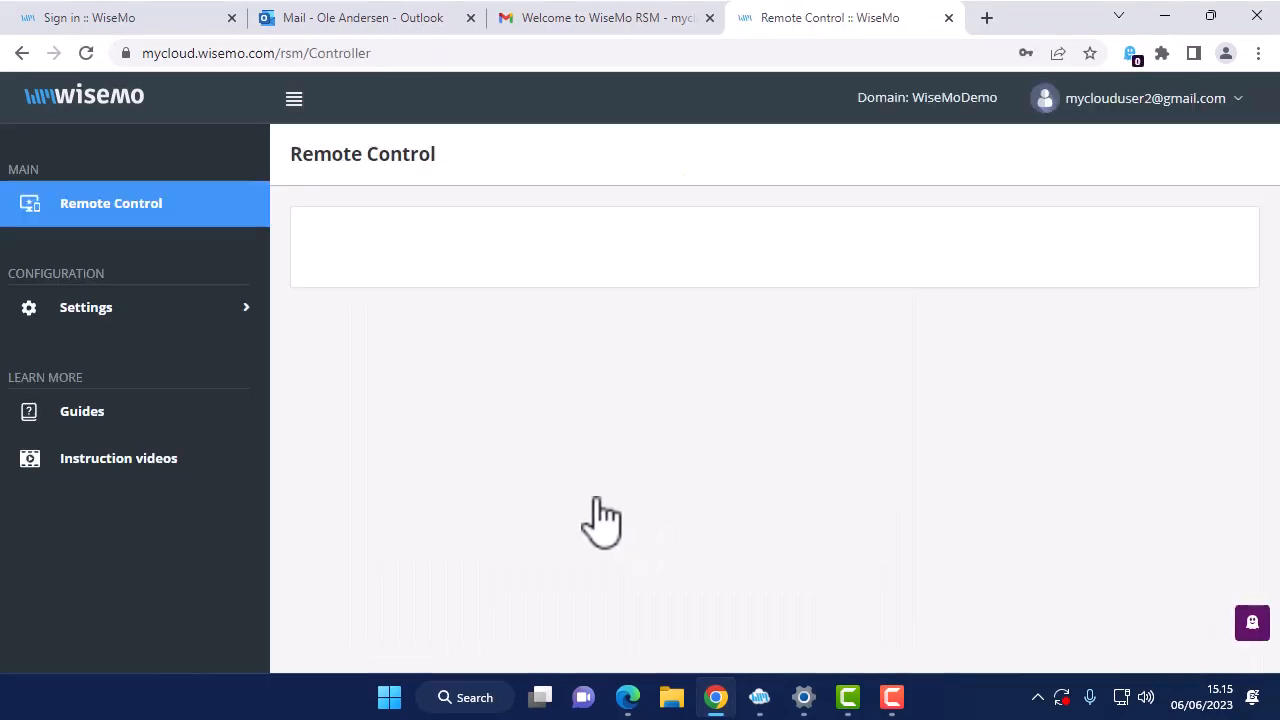
click(1138, 113)
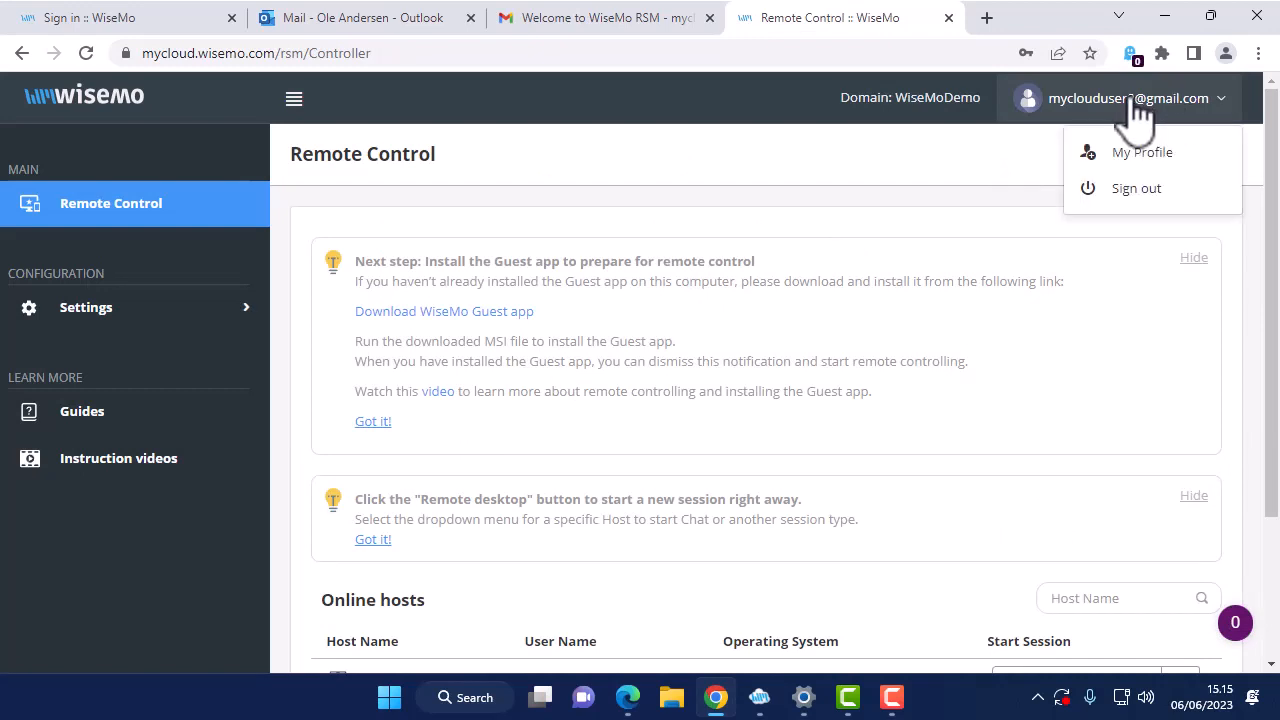
click(1140, 155)
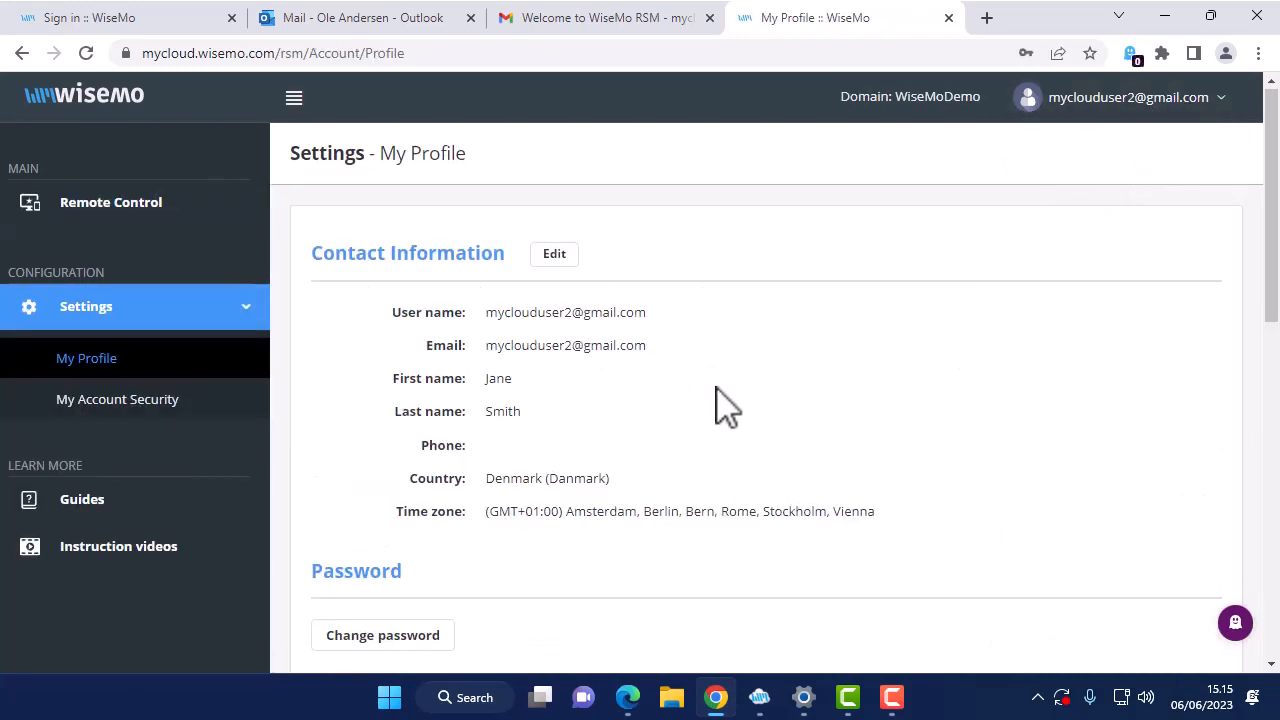
scroll(722, 406, down, 2)
scroll(716, 406, down, 2)
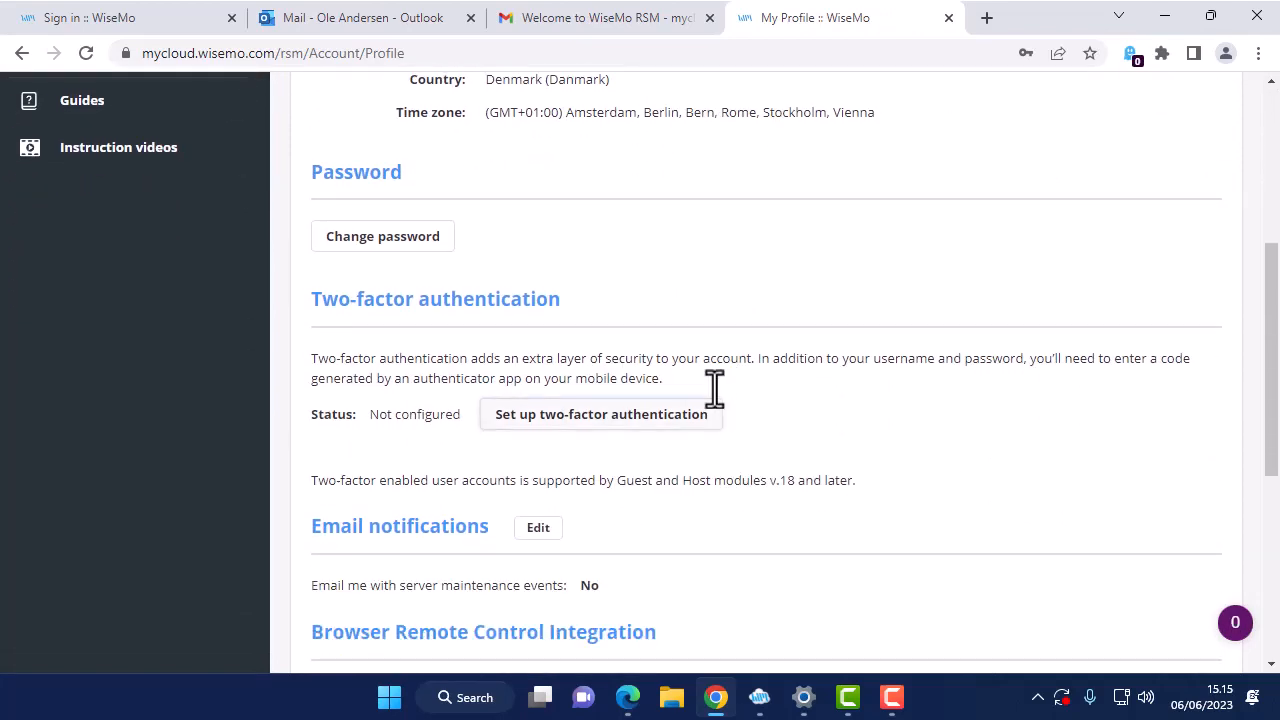
Set up two-factor authentication, confirming the recovery code and activating with the authenticator's code
click(597, 420)
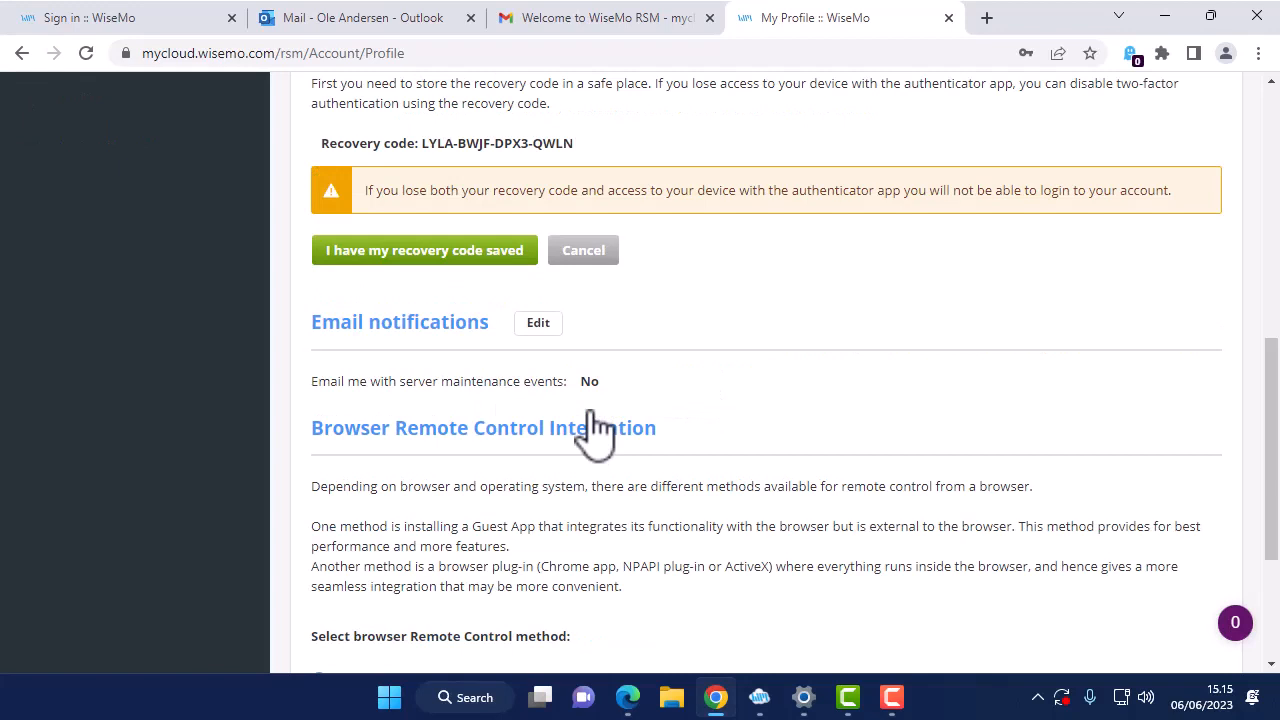
scroll(597, 430, up, 1)
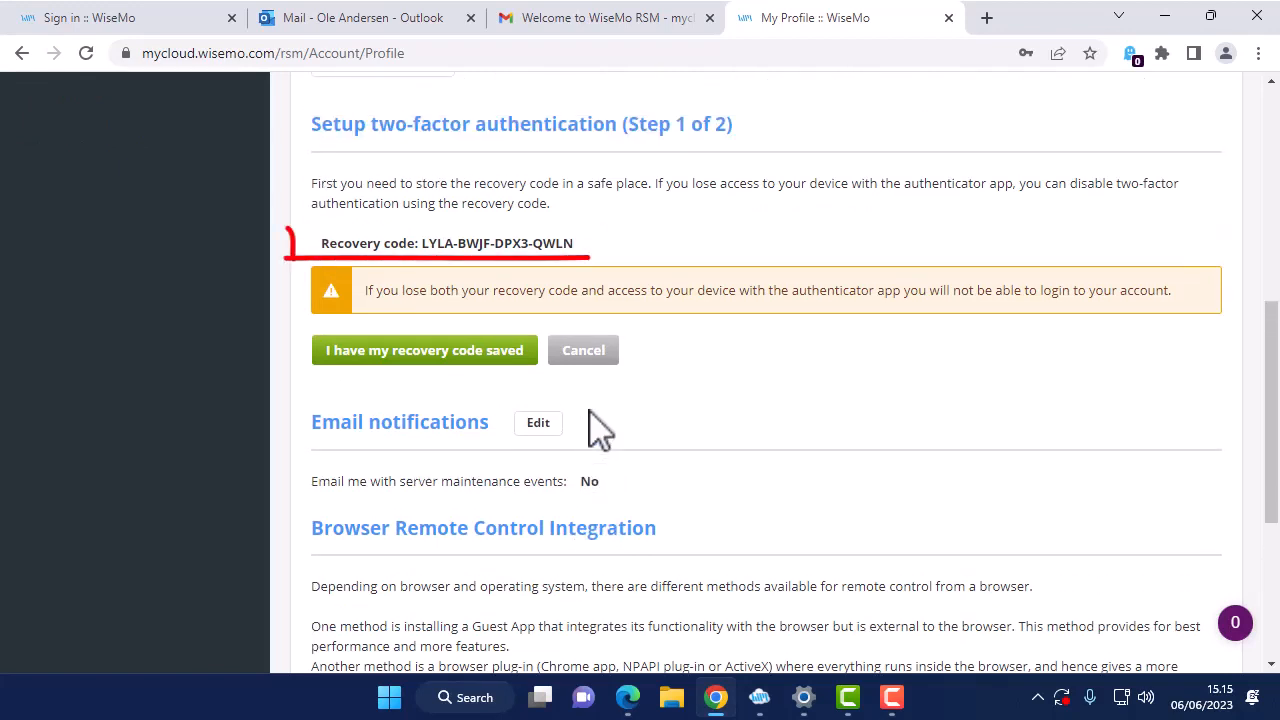
click(390, 360)
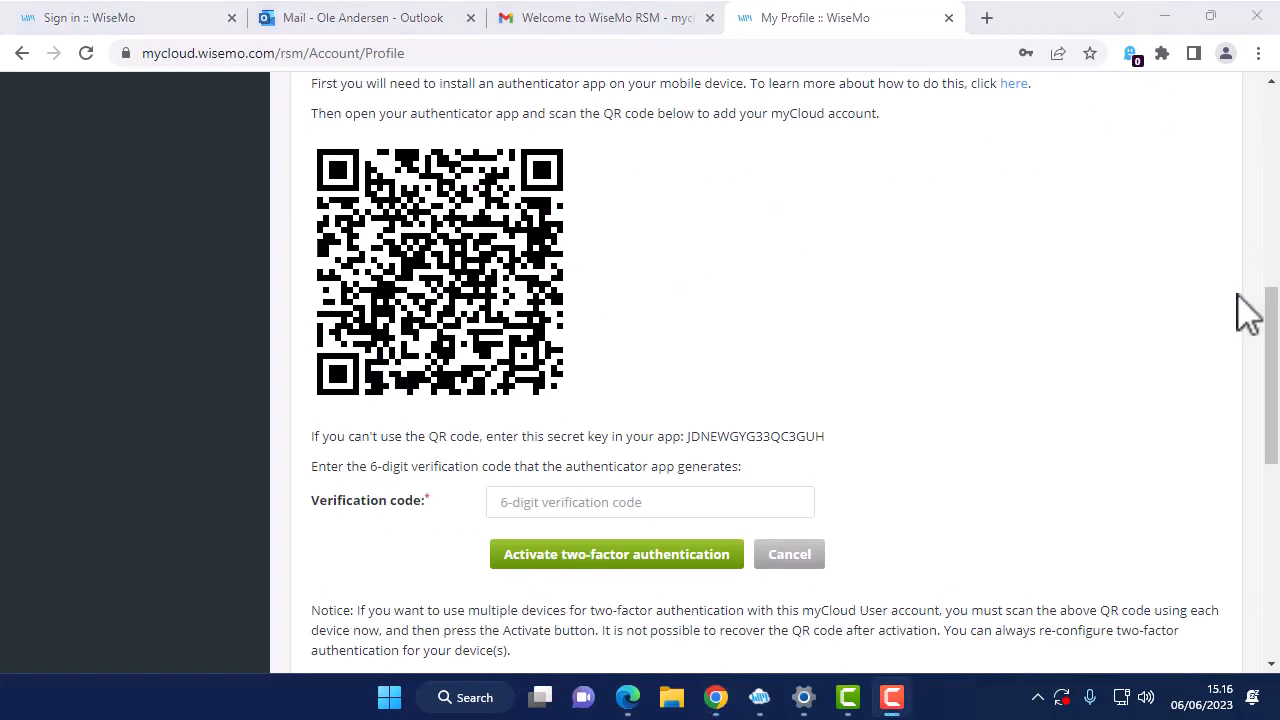
click(614, 506)
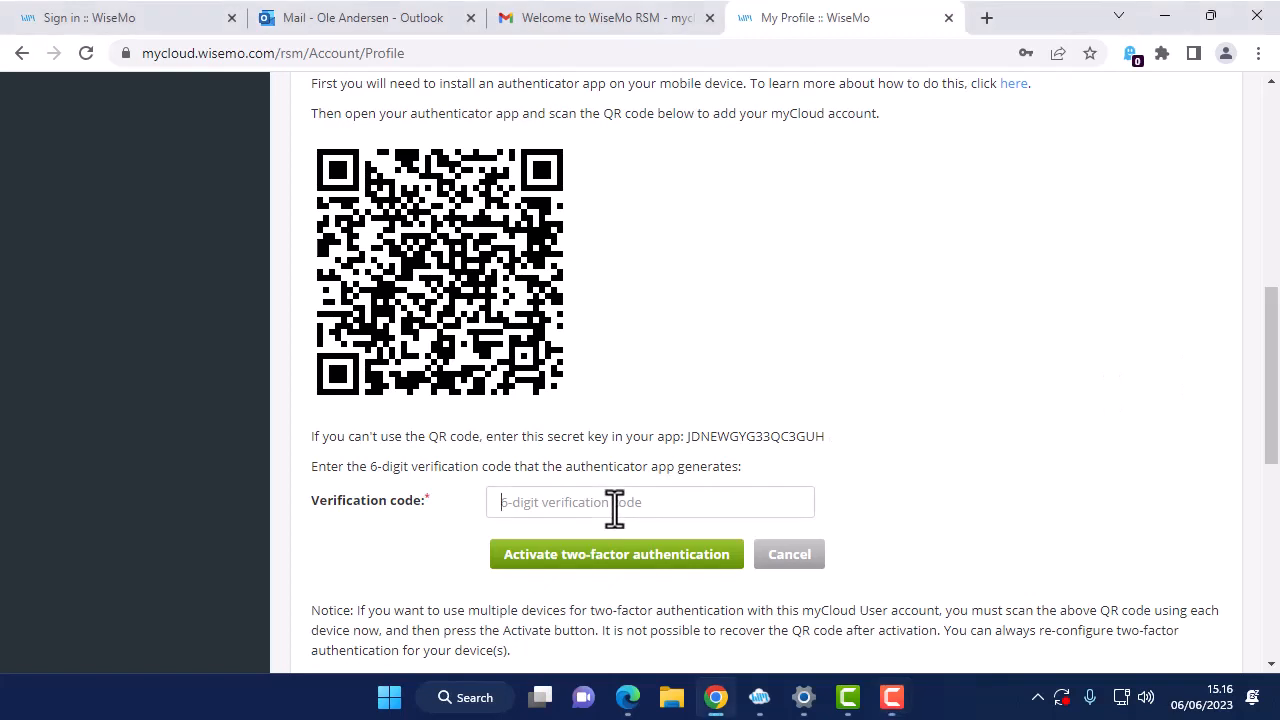
click(615, 552)
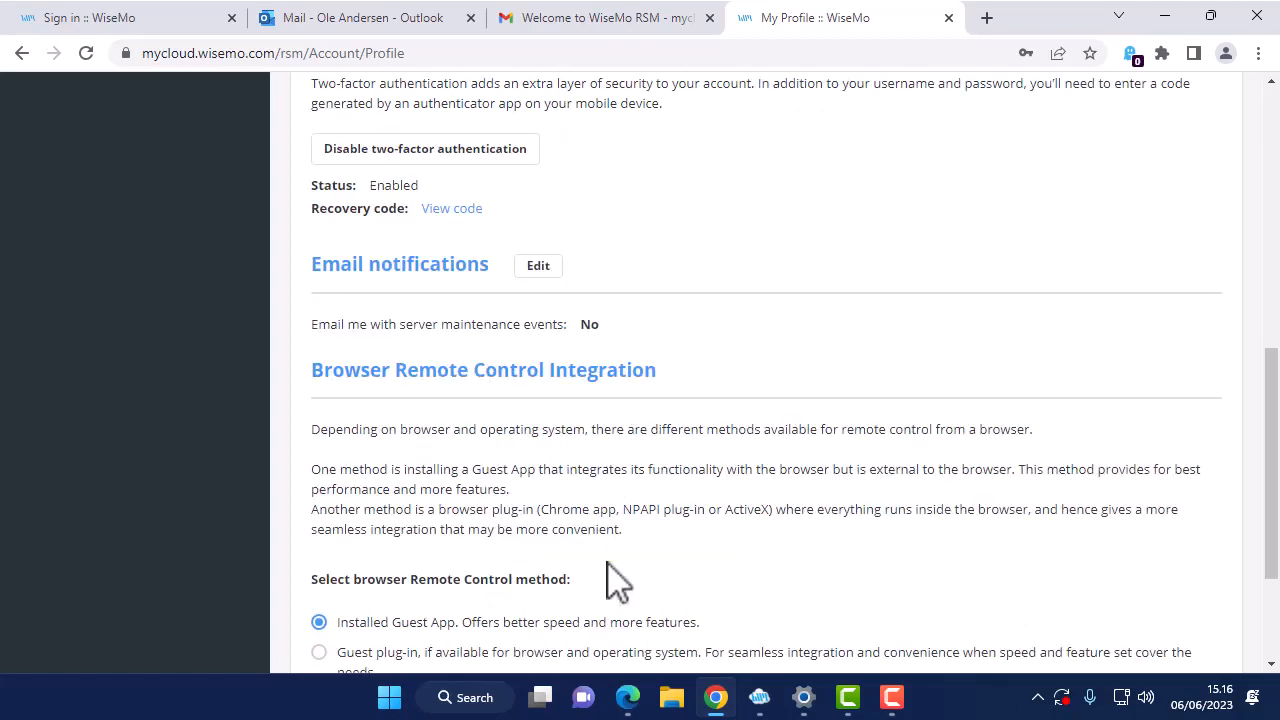
scroll(571, 432, up, 2)
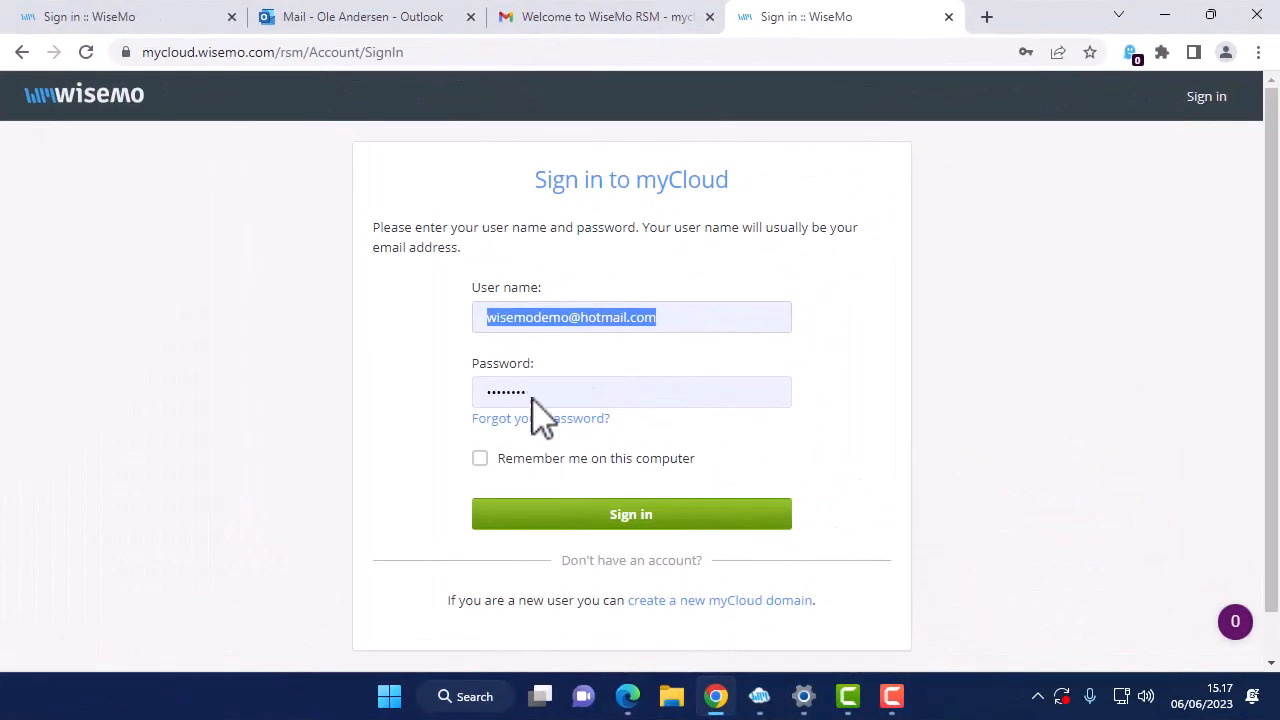
Sign in, open Settings > Users listing 2 accounts, and expand Device Access Control
click(655, 528)
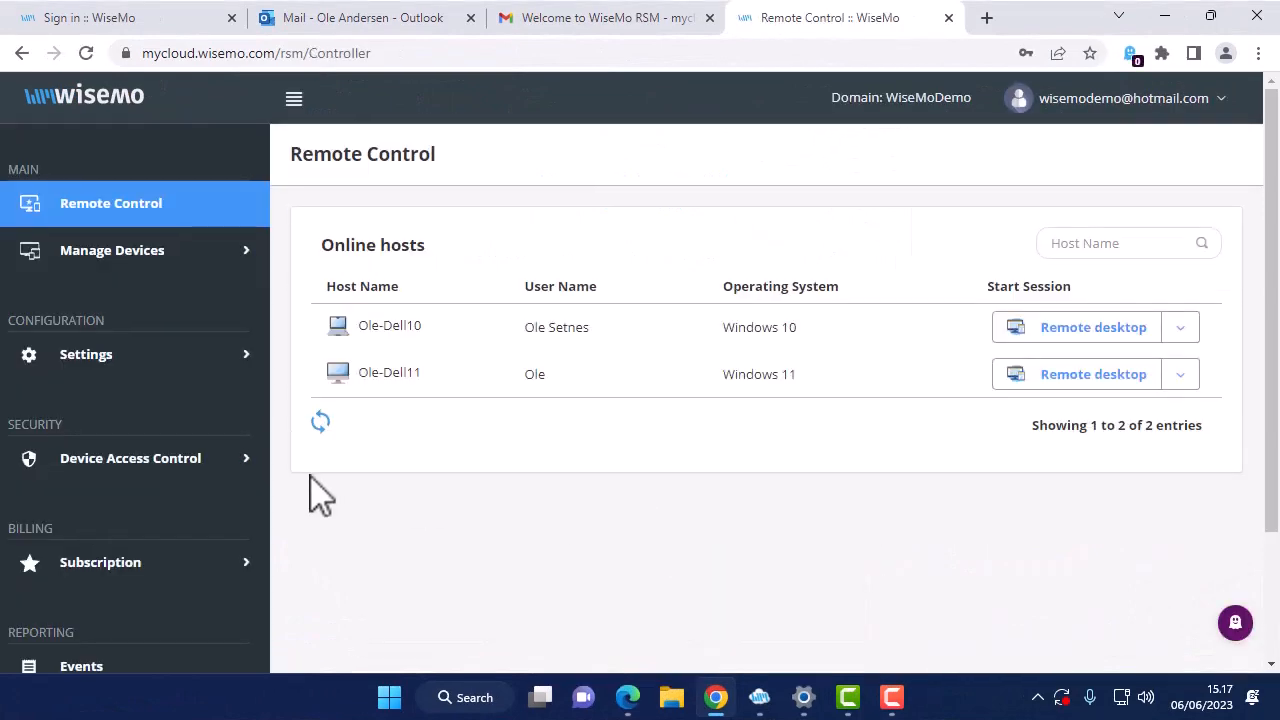
click(121, 355)
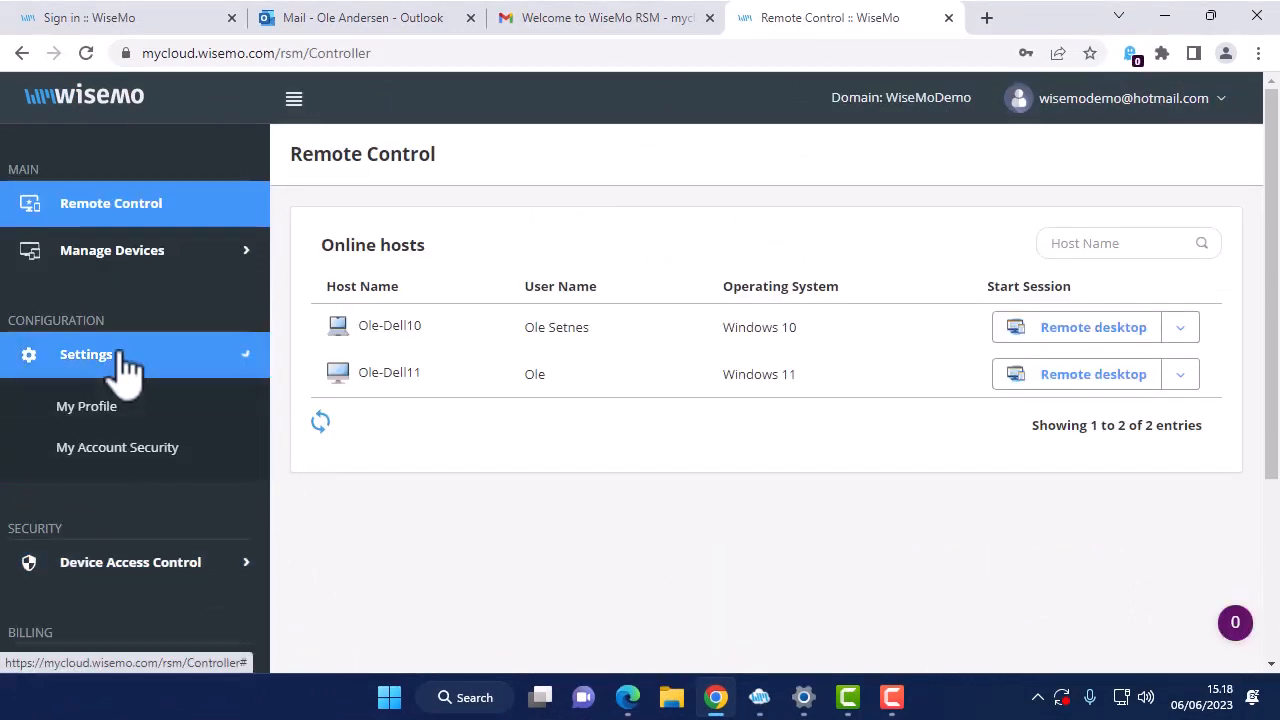
click(74, 490)
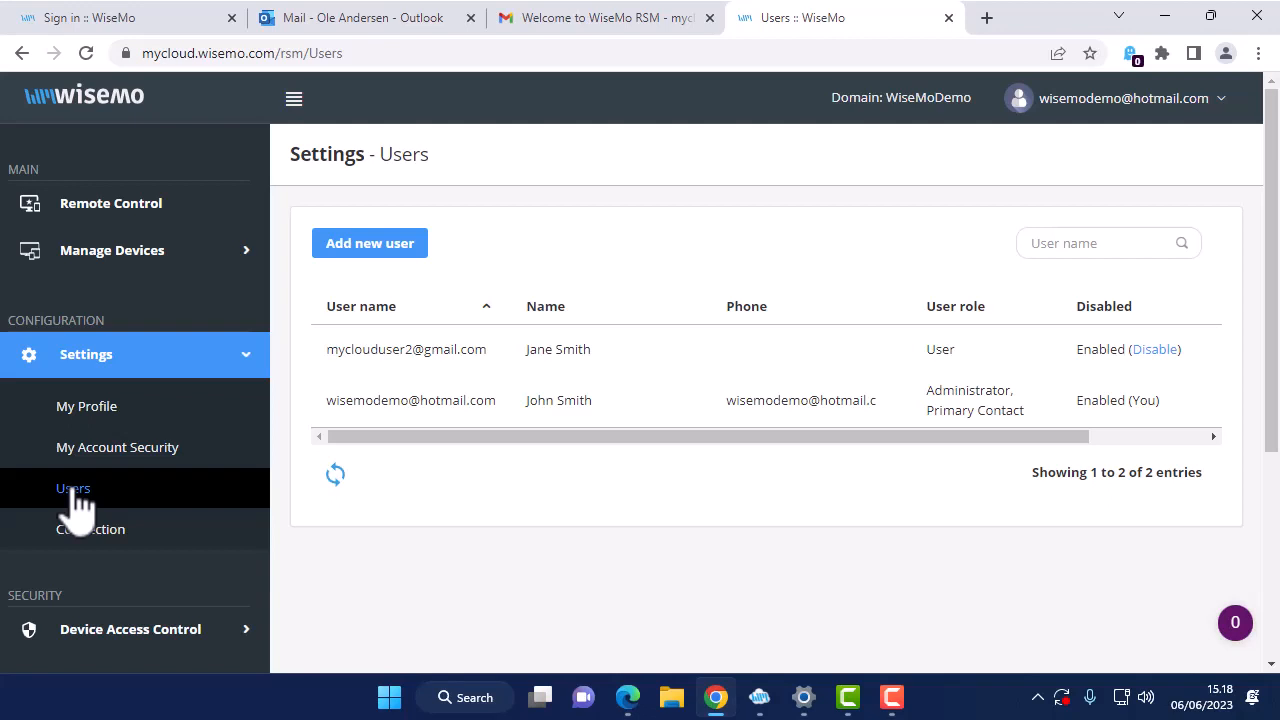
scroll(71, 506, down, 4)
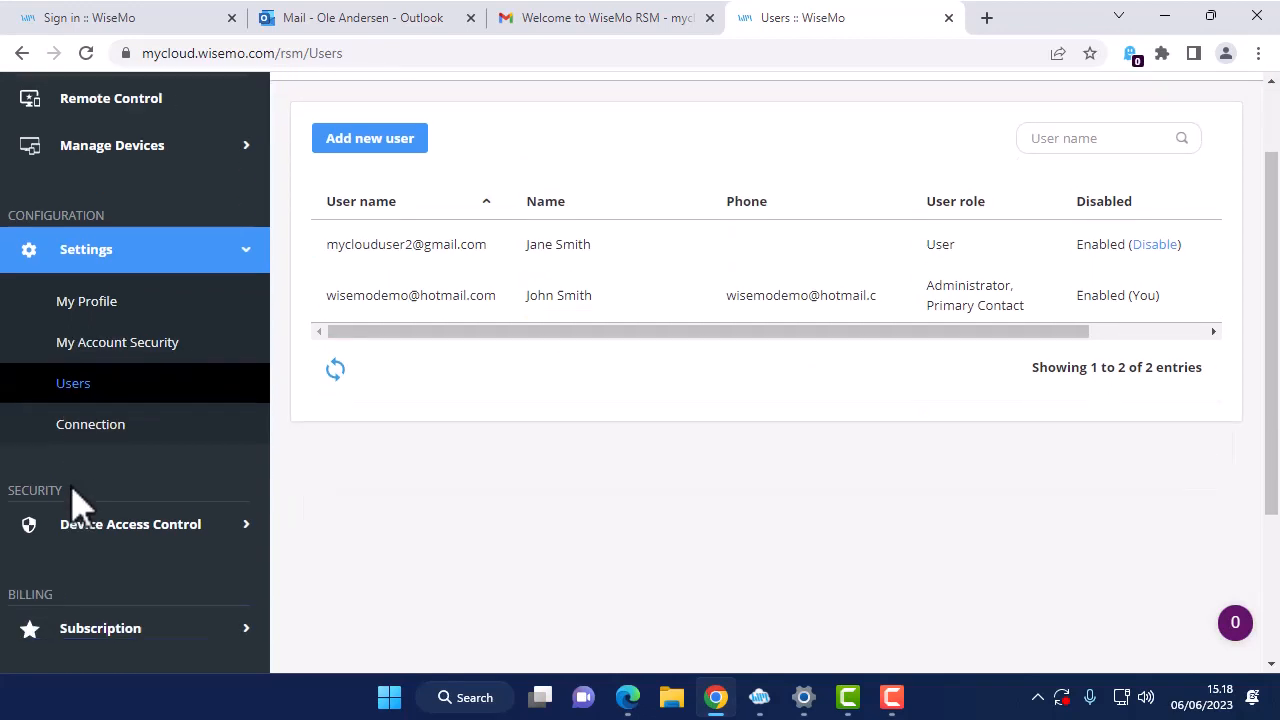
click(129, 306)
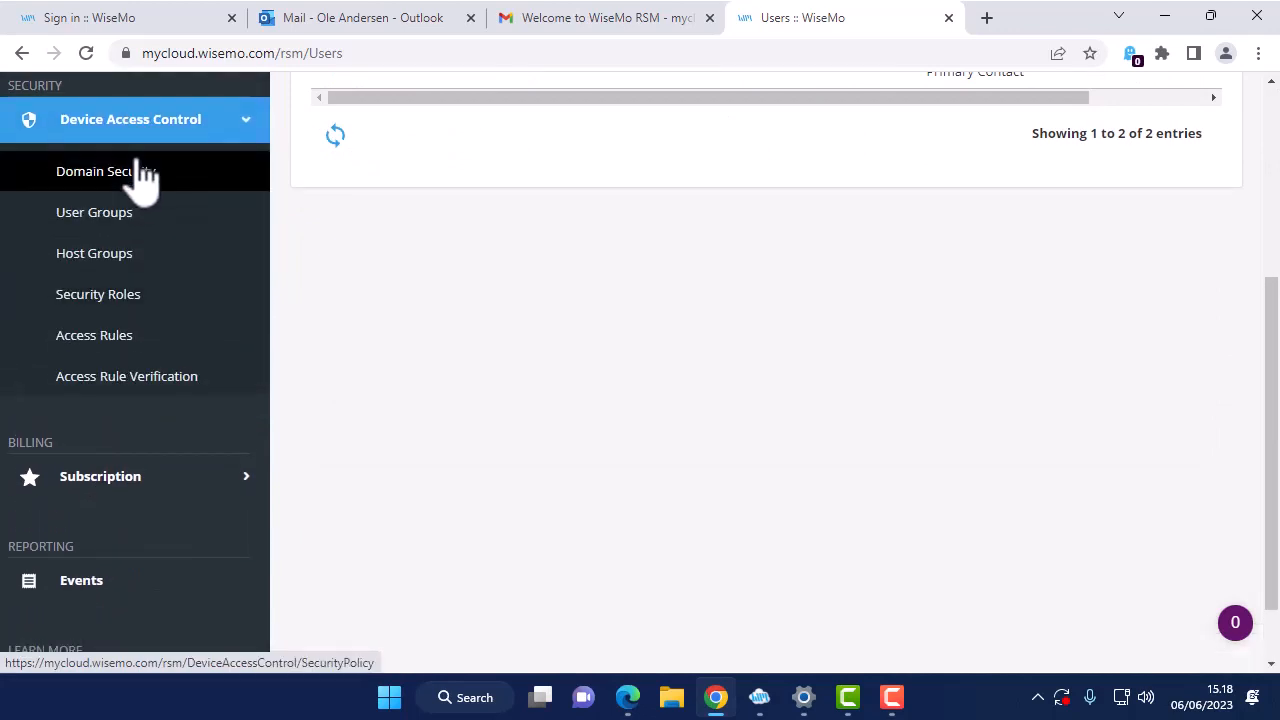
Check Domain Security shows Device Access Control Enabled, then bring up WiseMo Host Manager
click(144, 185)
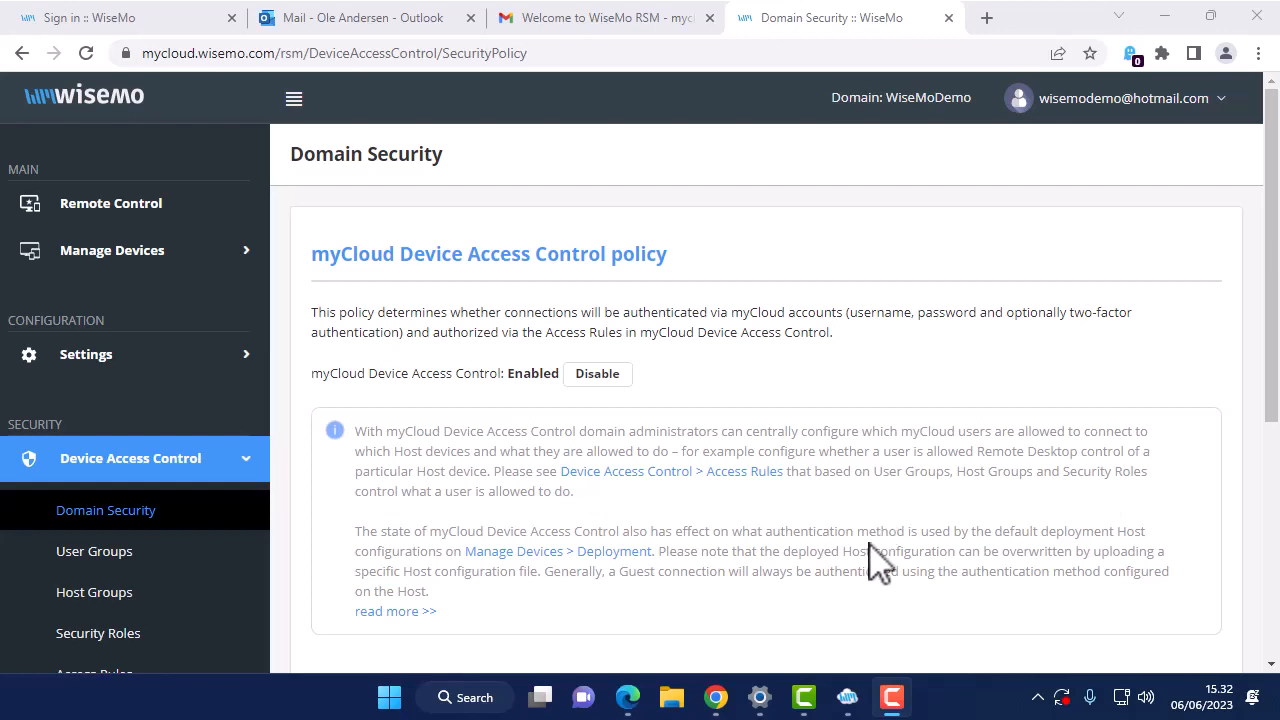
click(848, 697)
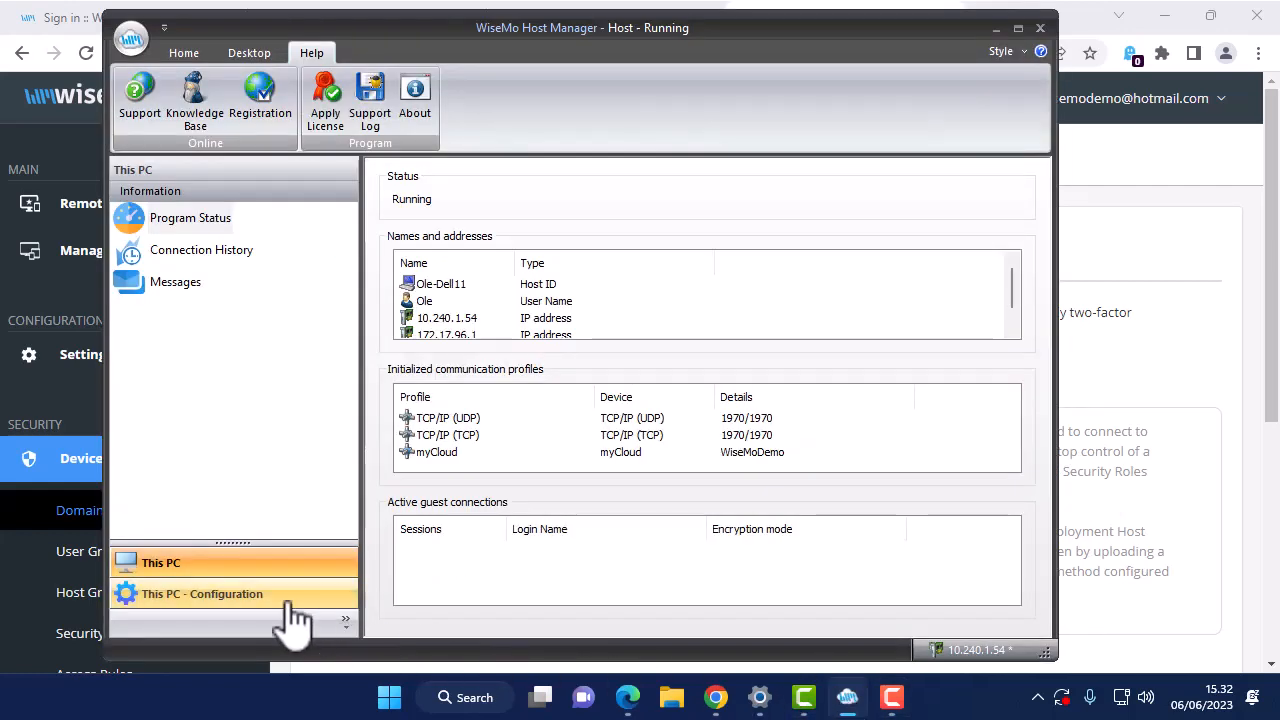
Confirm Guest Access Privileges use myCloud Device Access Control authentication, then minimize Host Manager
click(245, 600)
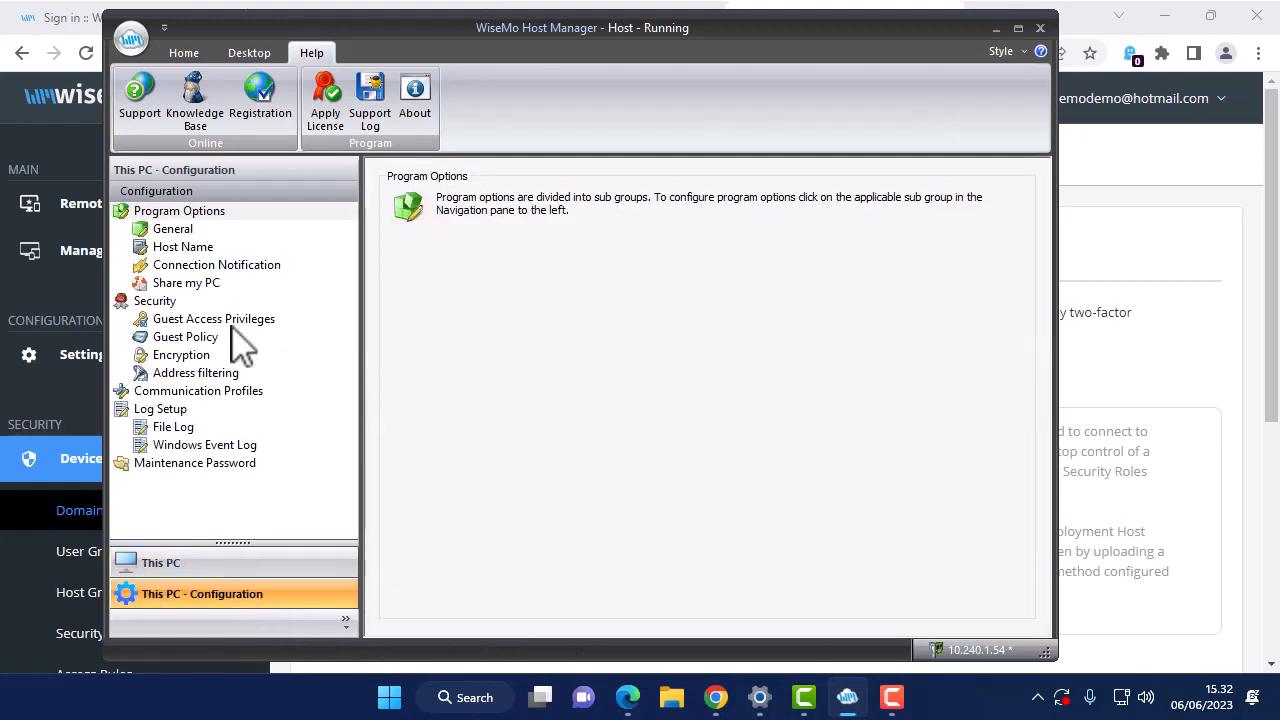
click(238, 322)
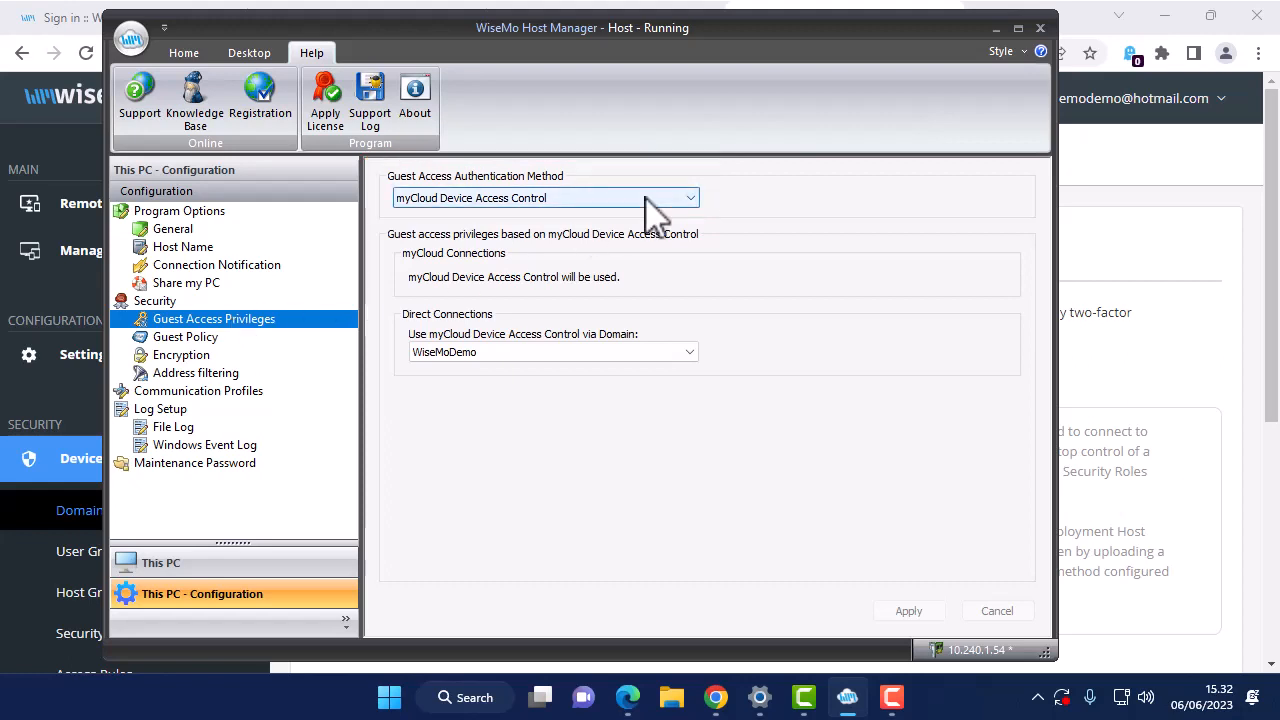
click(651, 199)
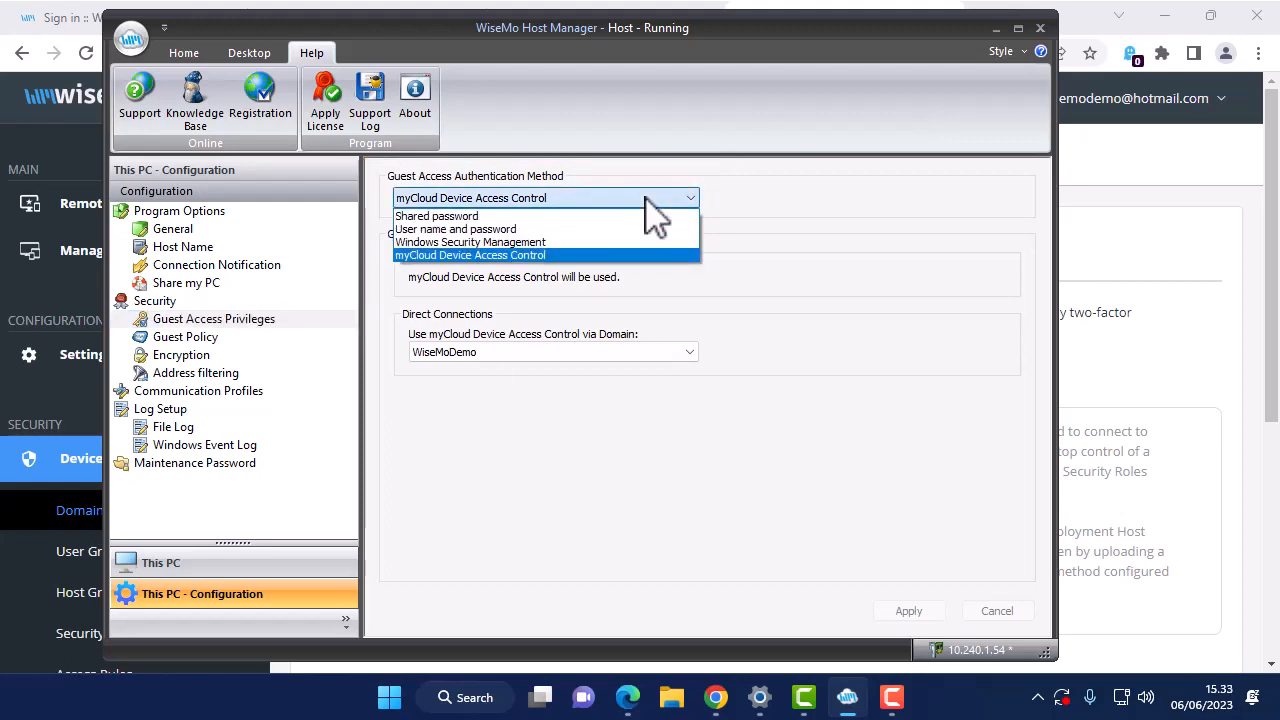
click(647, 198)
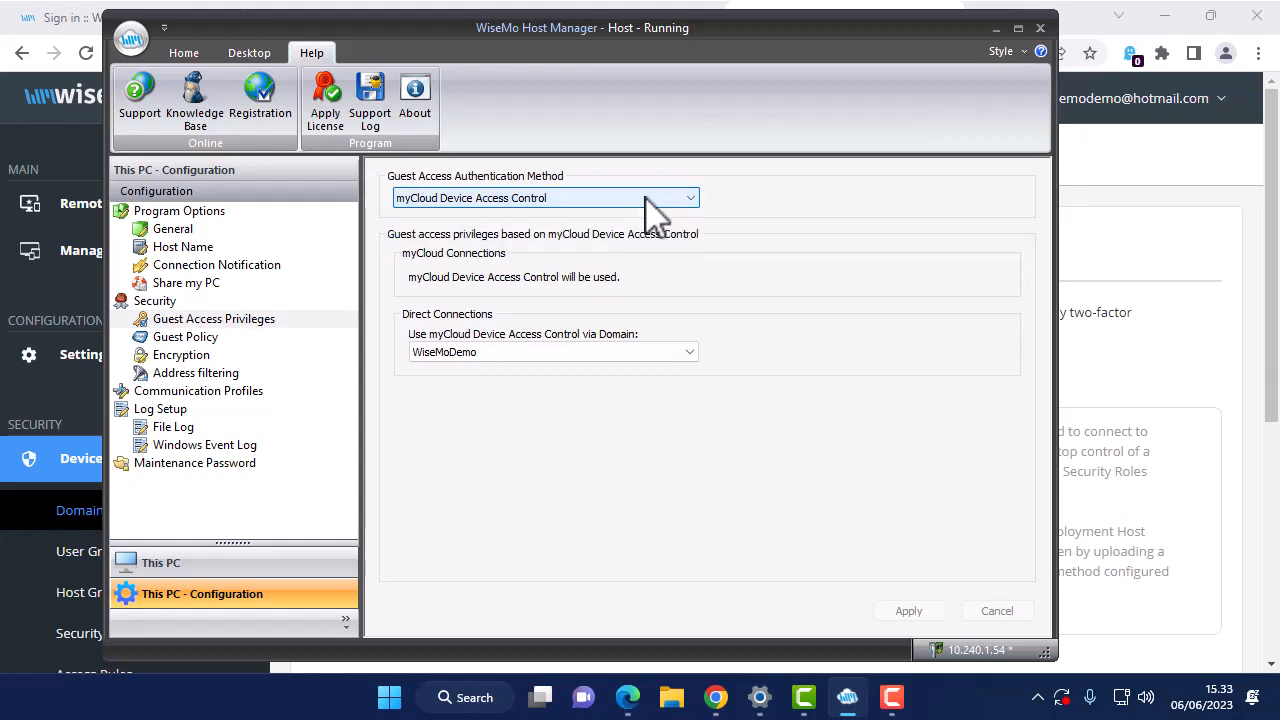
click(996, 28)
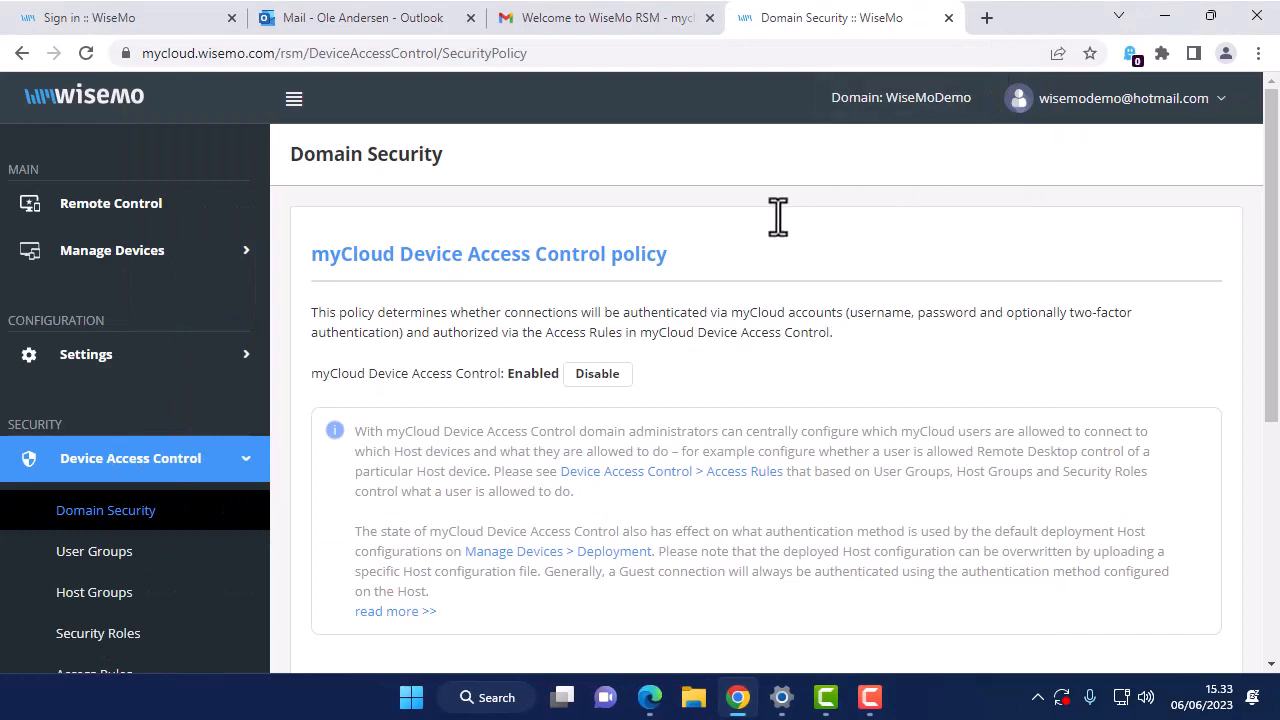
On Manage Devices > Deployment, review the Windows Host configuration's Upload file option and cancel unchanged
click(134, 252)
click(140, 296)
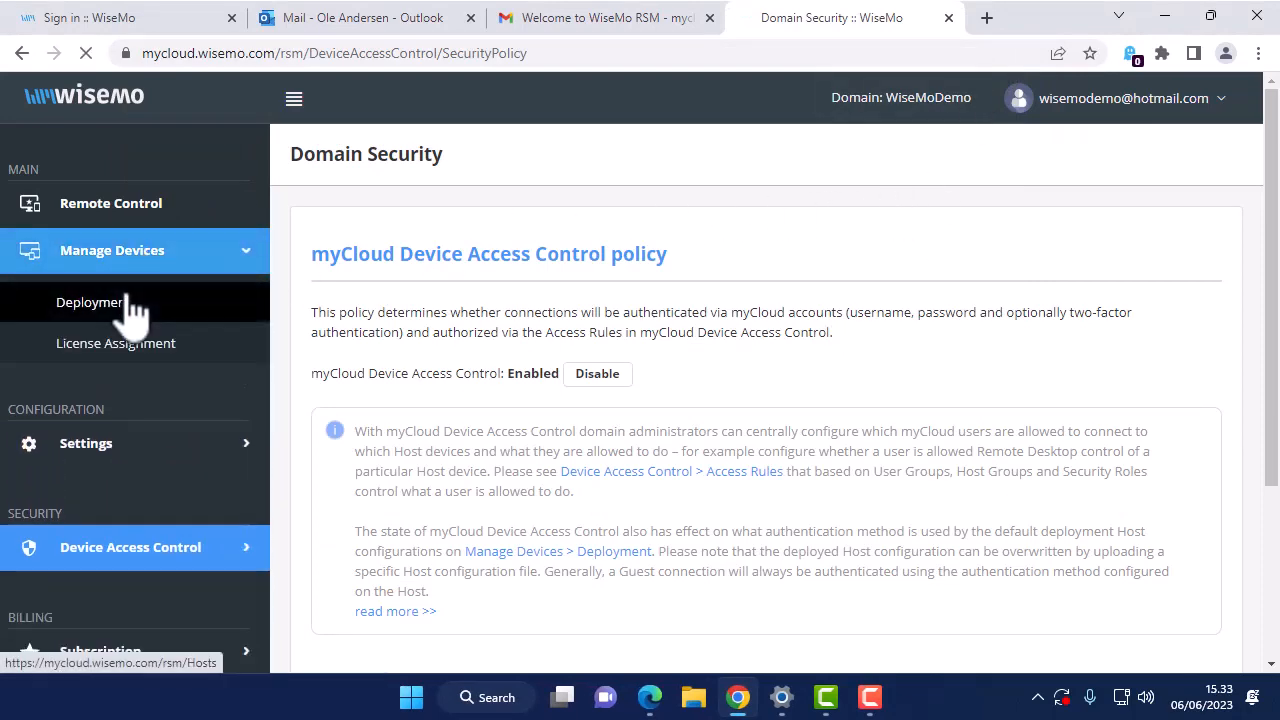
scroll(875, 512, down, 2)
scroll(875, 512, down, 2)
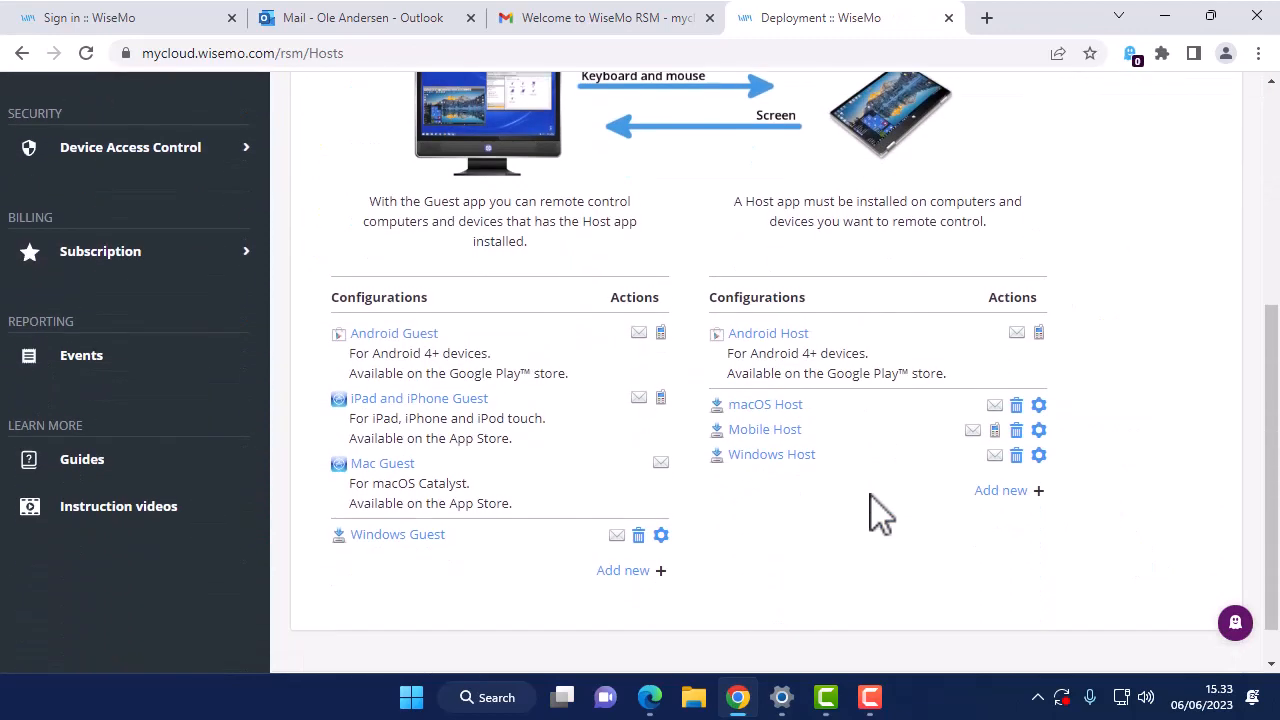
click(1039, 456)
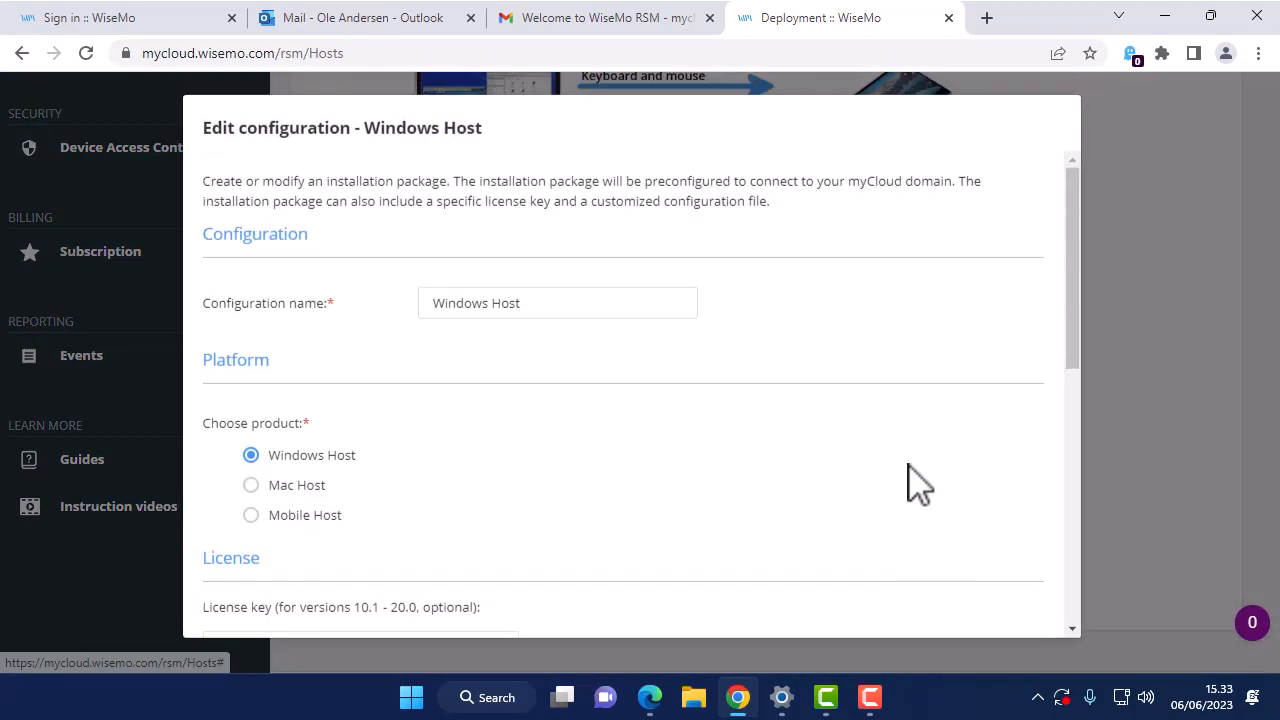
scroll(586, 505, down, 6)
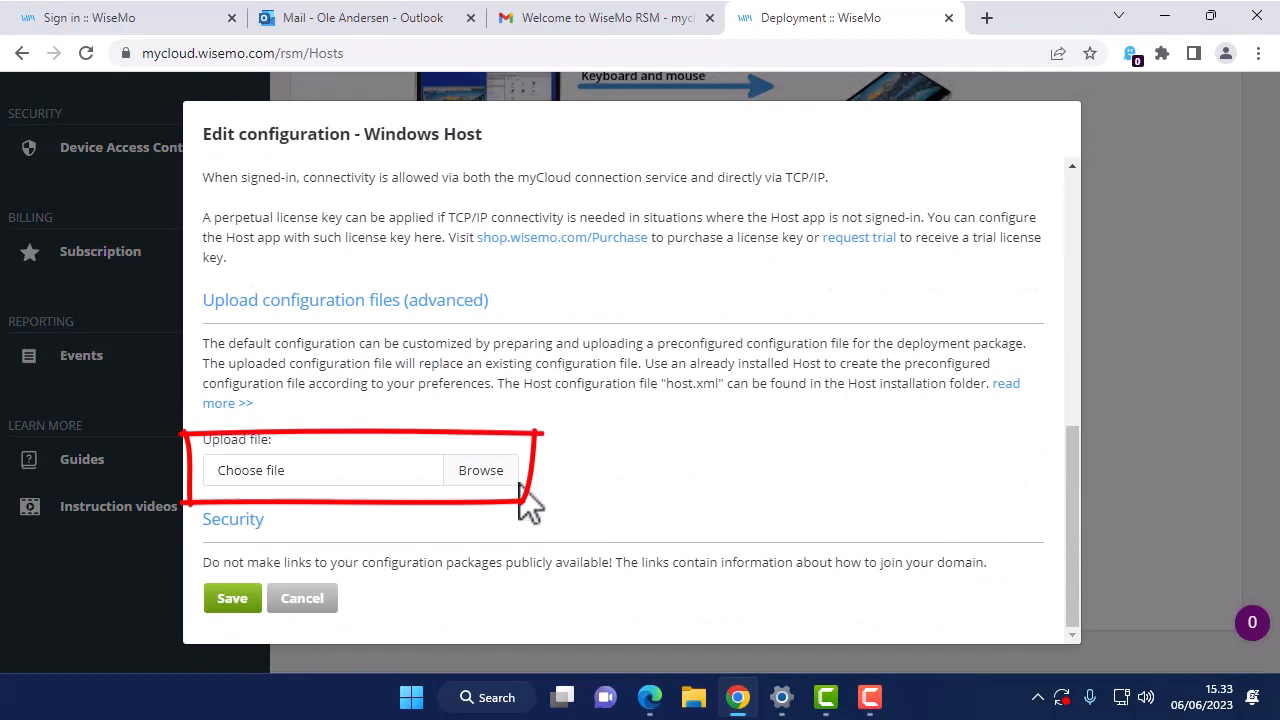
click(302, 598)
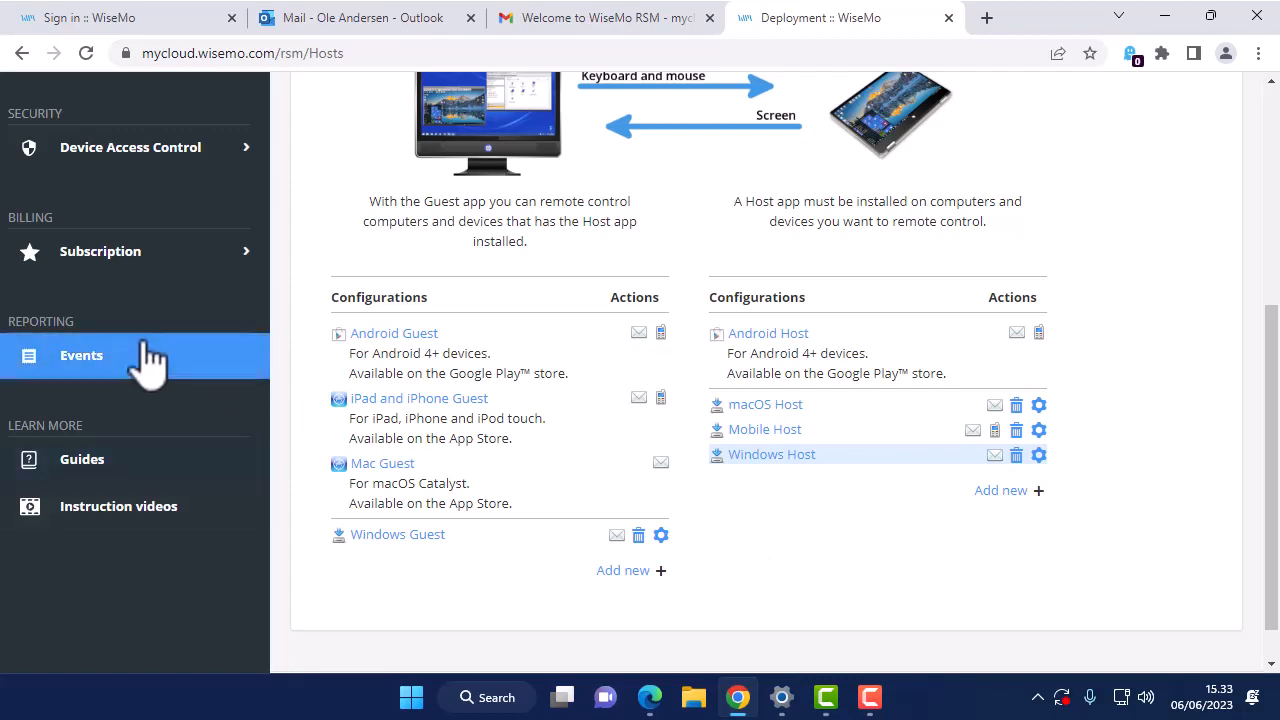
scroll(150, 360, up, 4)
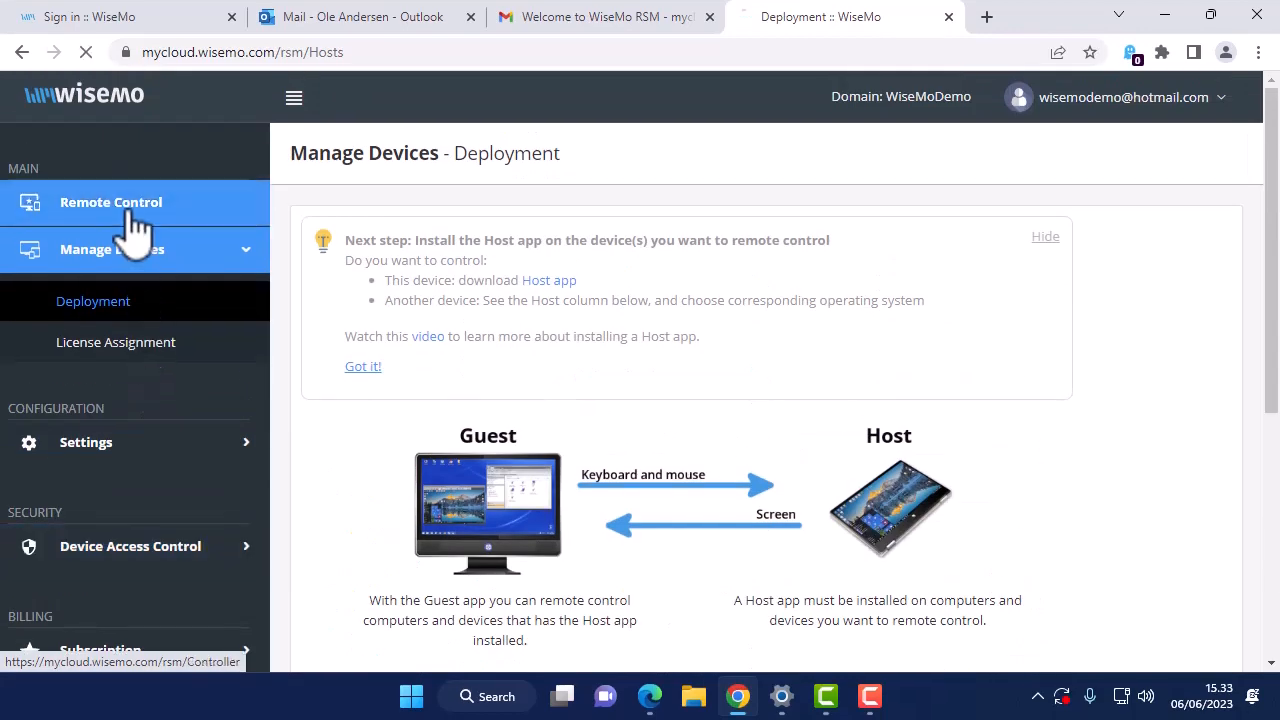
Open Device Access Control > Access Rules showing the single All rule with Full access
click(130, 208)
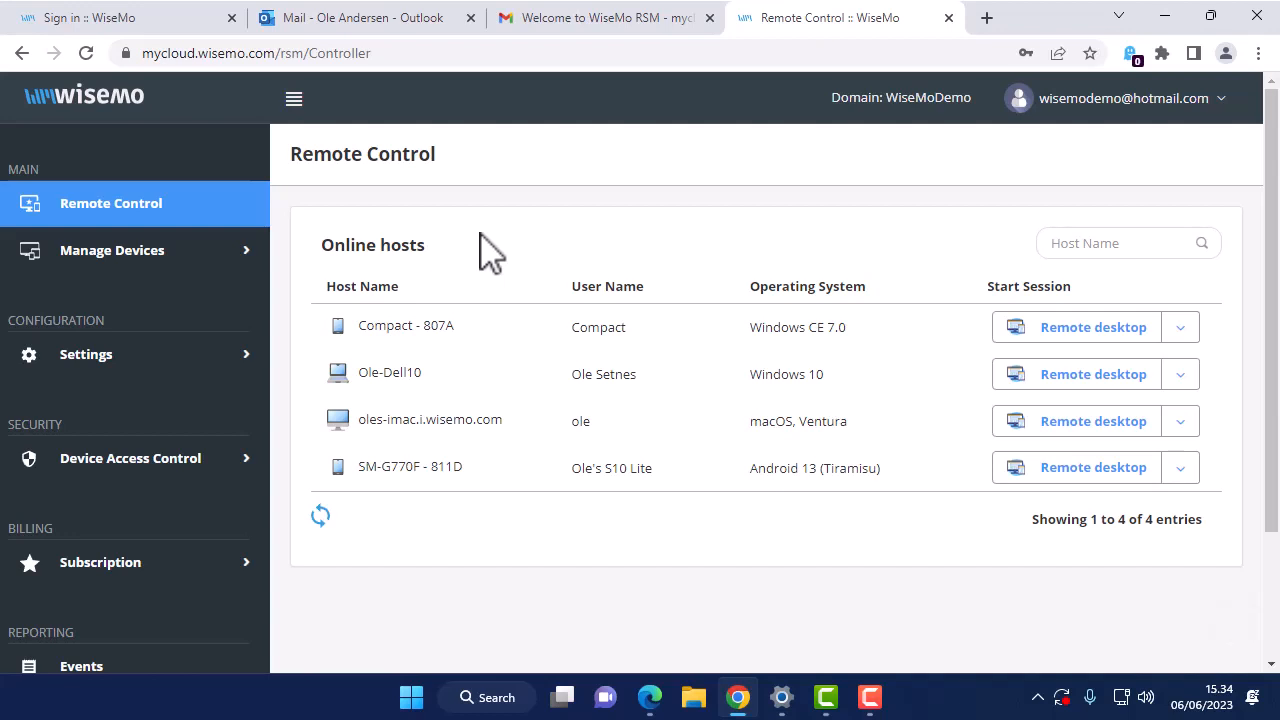
click(200, 460)
scroll(205, 465, down, 2)
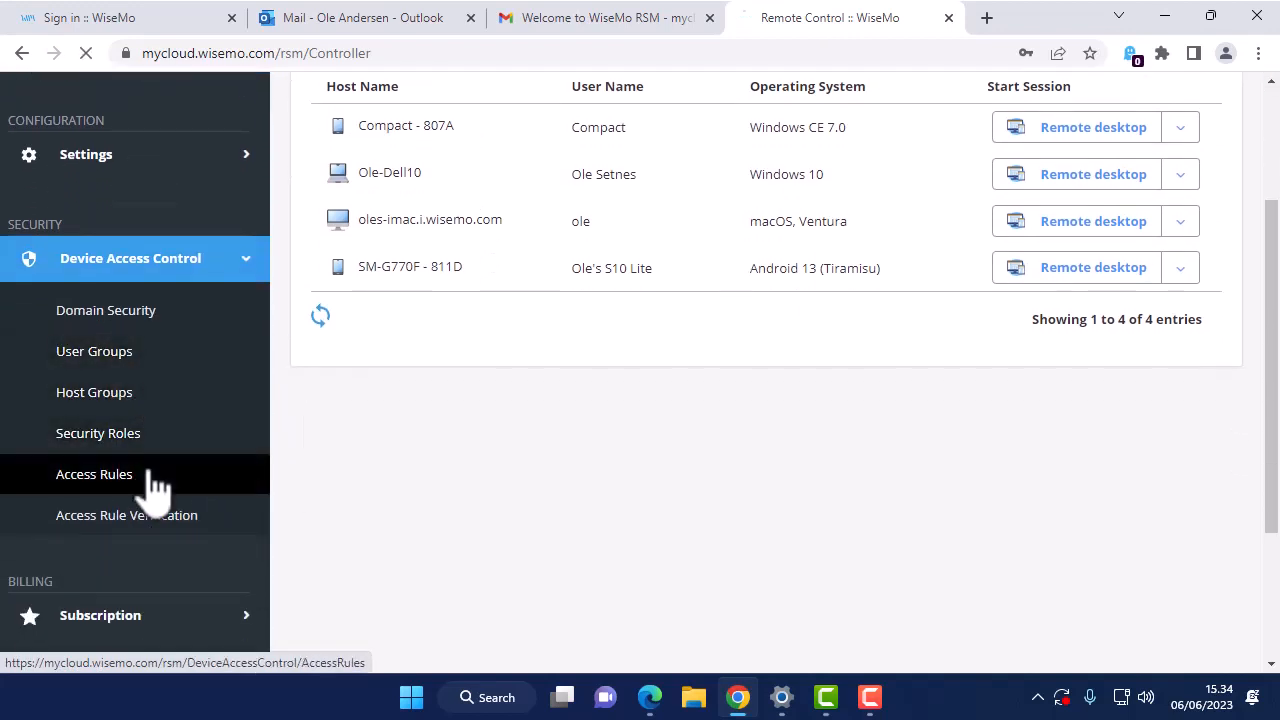
click(100, 475)
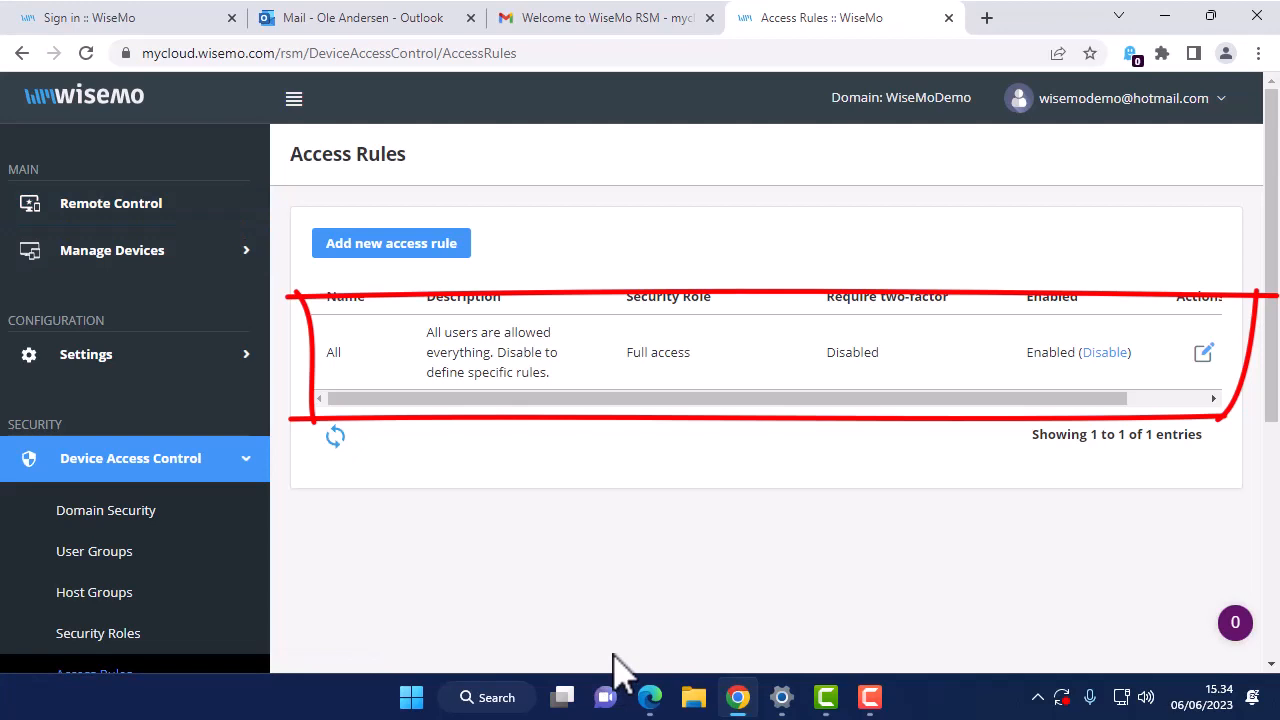
click(1038, 697)
Log Remote Desktop Guest on to the WiseMoDemo myCloud domain and connect to the Dell laptop
click(1078, 642)
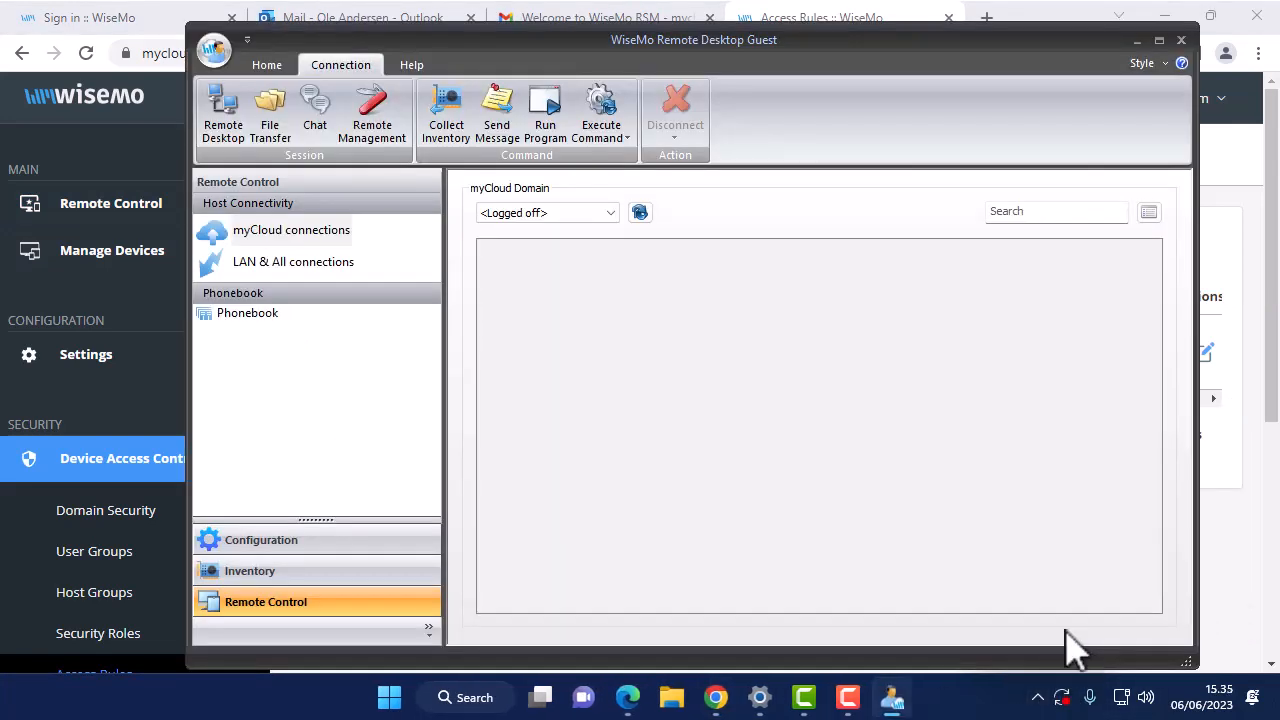
click(609, 213)
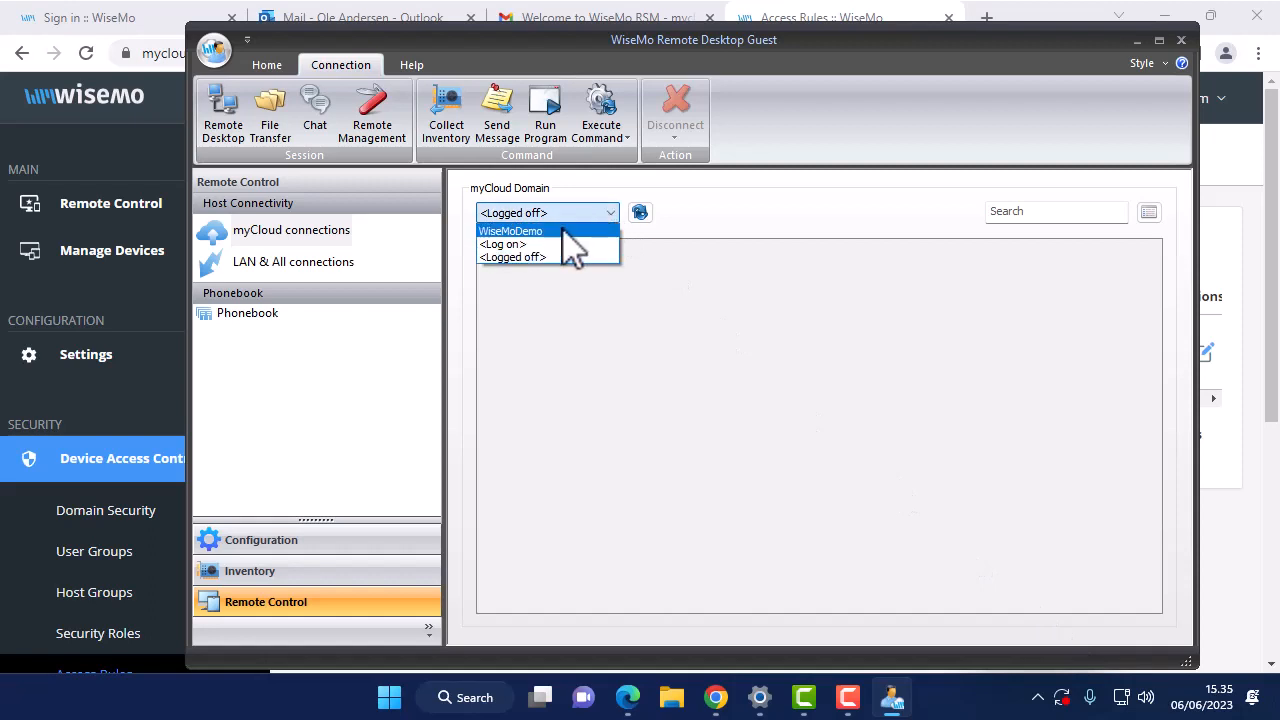
click(563, 231)
text(••••••••)
click(729, 446)
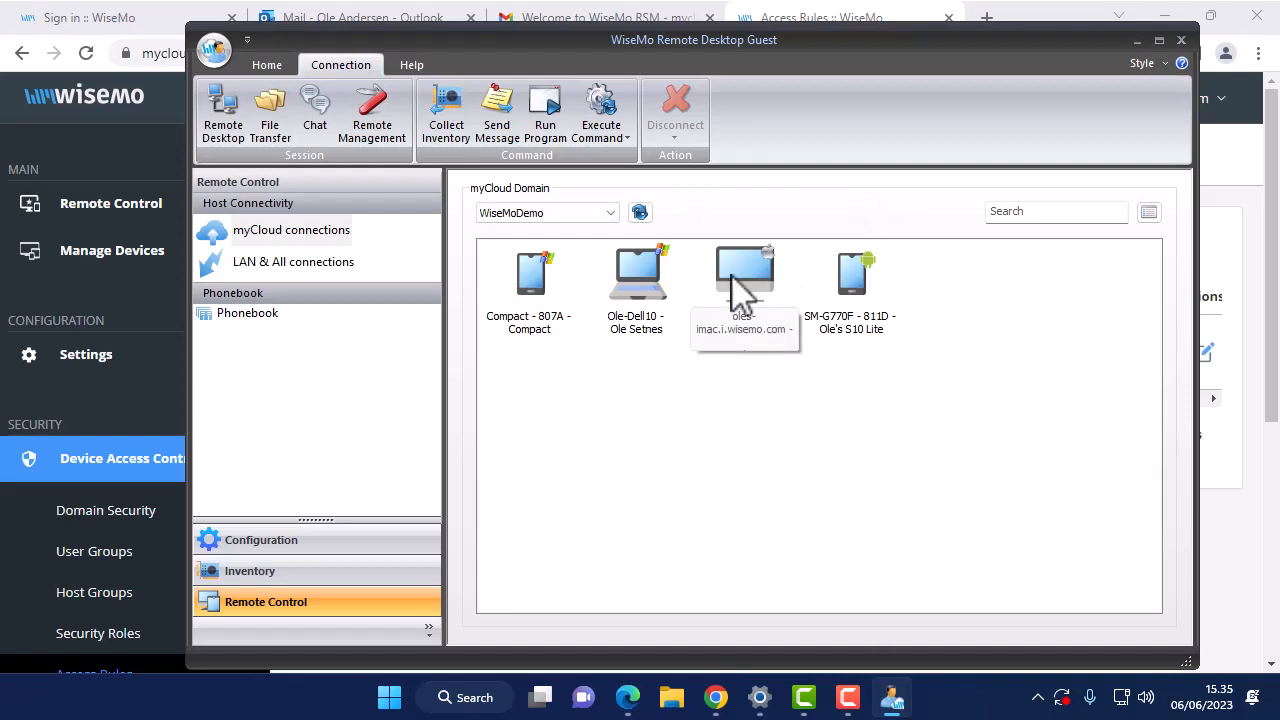
double_click(648, 292)
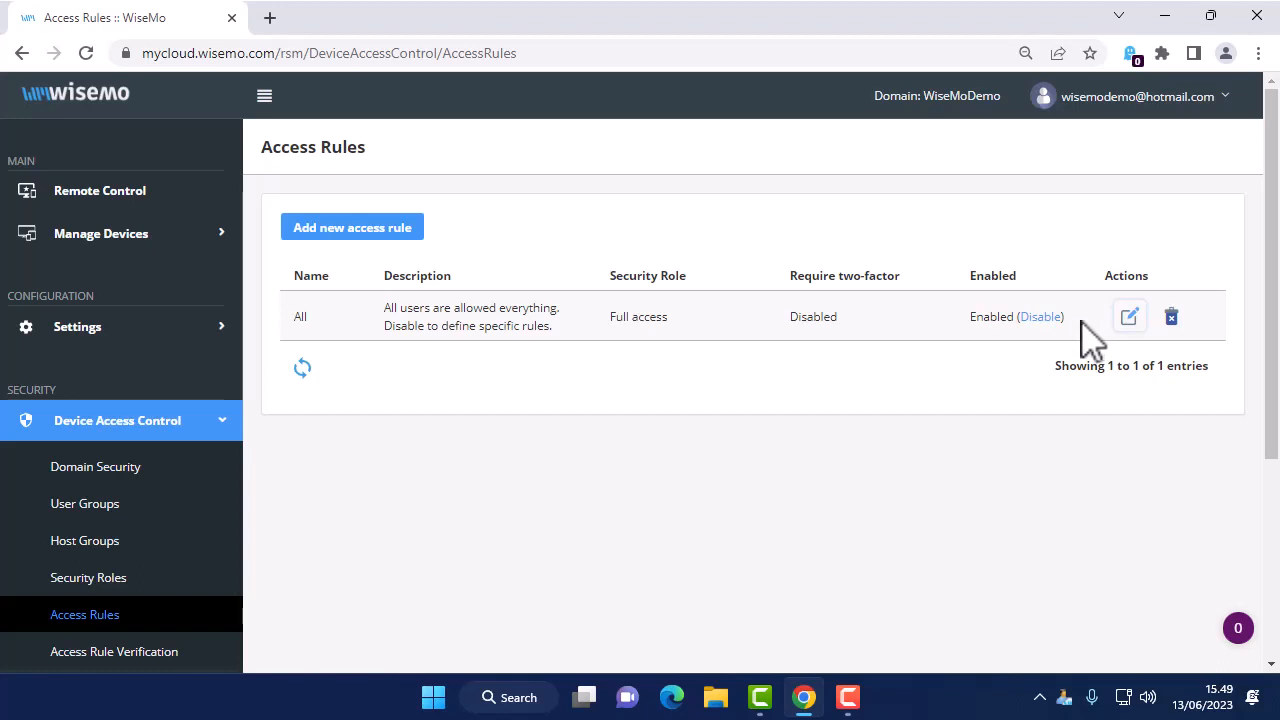
Disable the All rule and start a new access rule named 'View only' for all users
click(1040, 318)
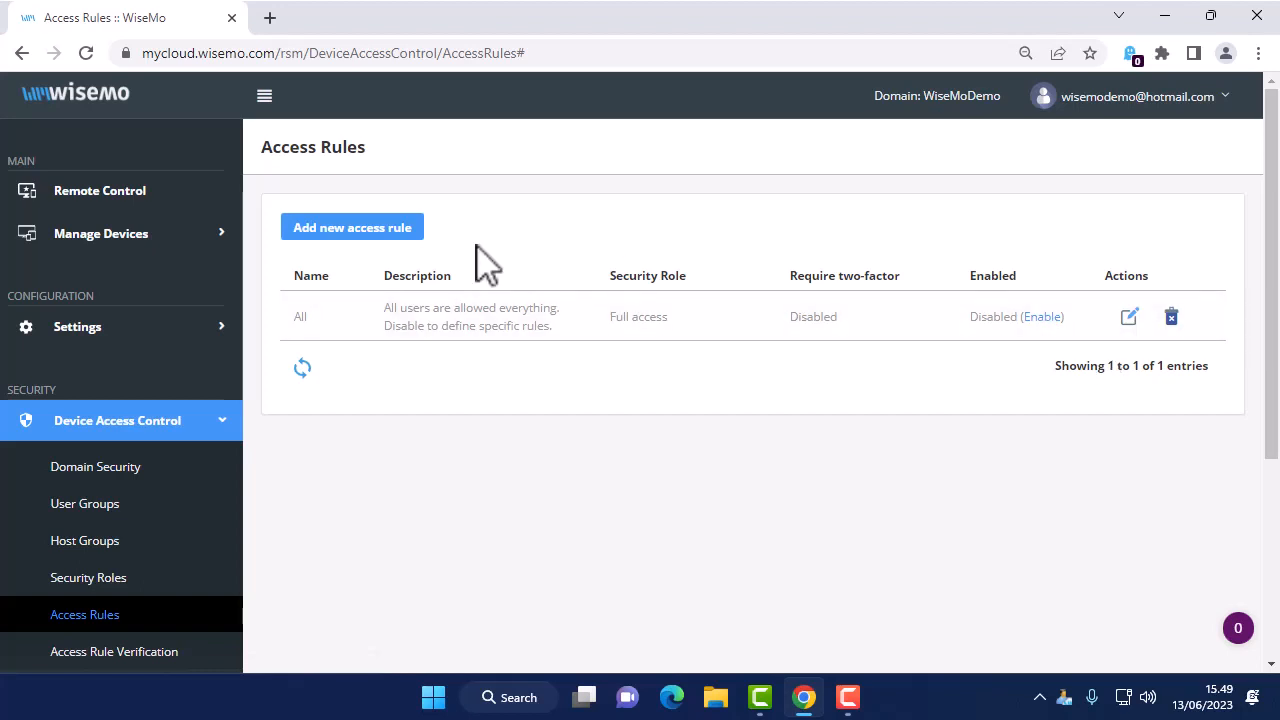
click(352, 229)
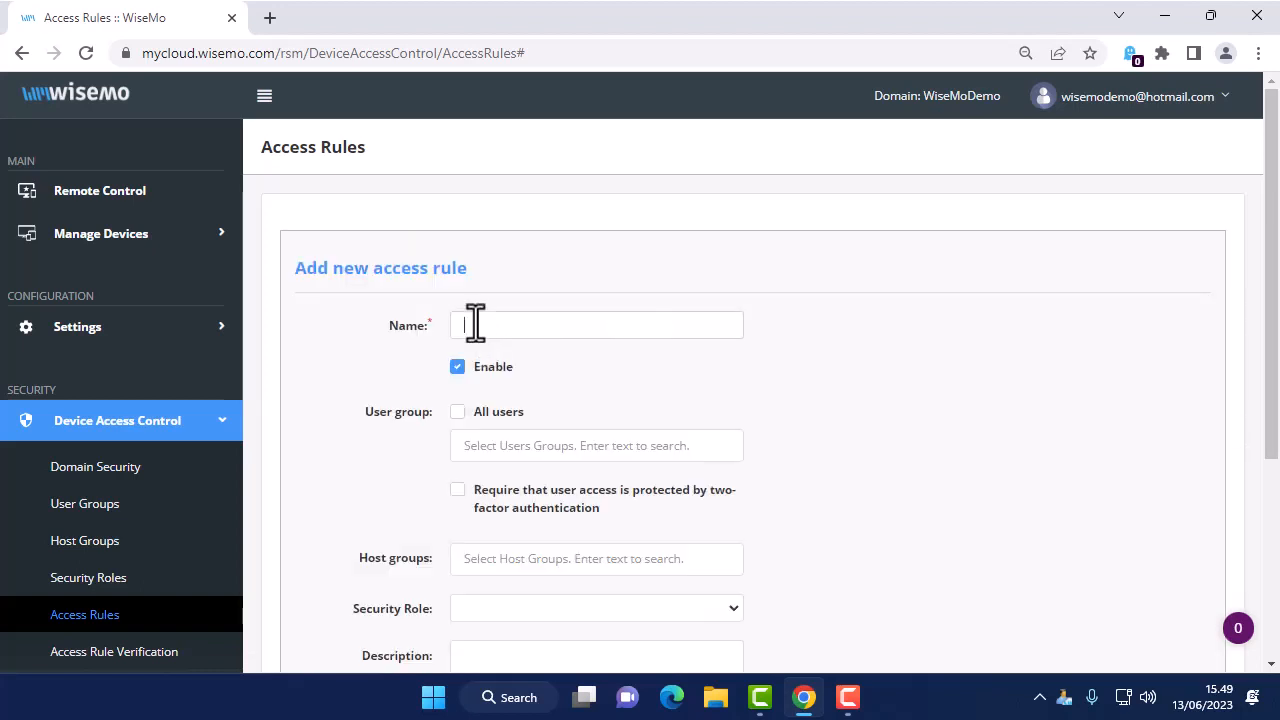
click(475, 323)
text(View only)
scroll(478, 335, down, 1)
click(457, 312)
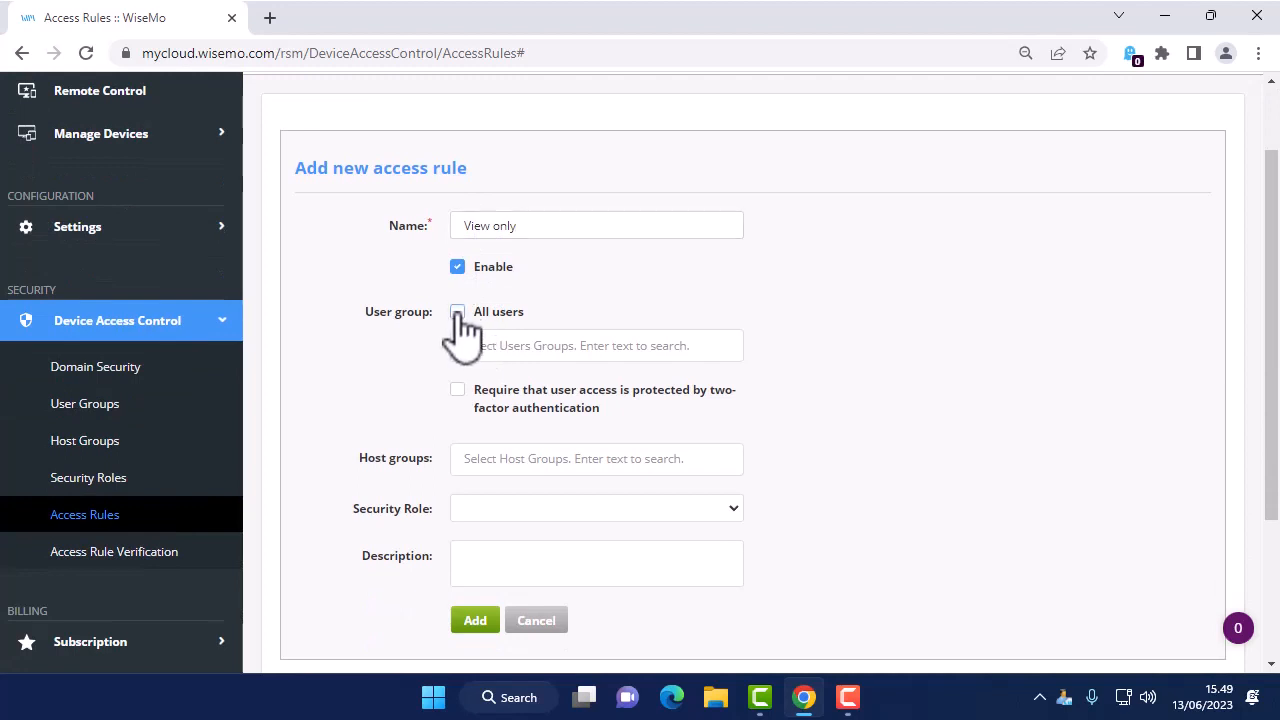
Assign host group All, the View only role and a 'View only' description, then add the rule
click(486, 460)
click(497, 493)
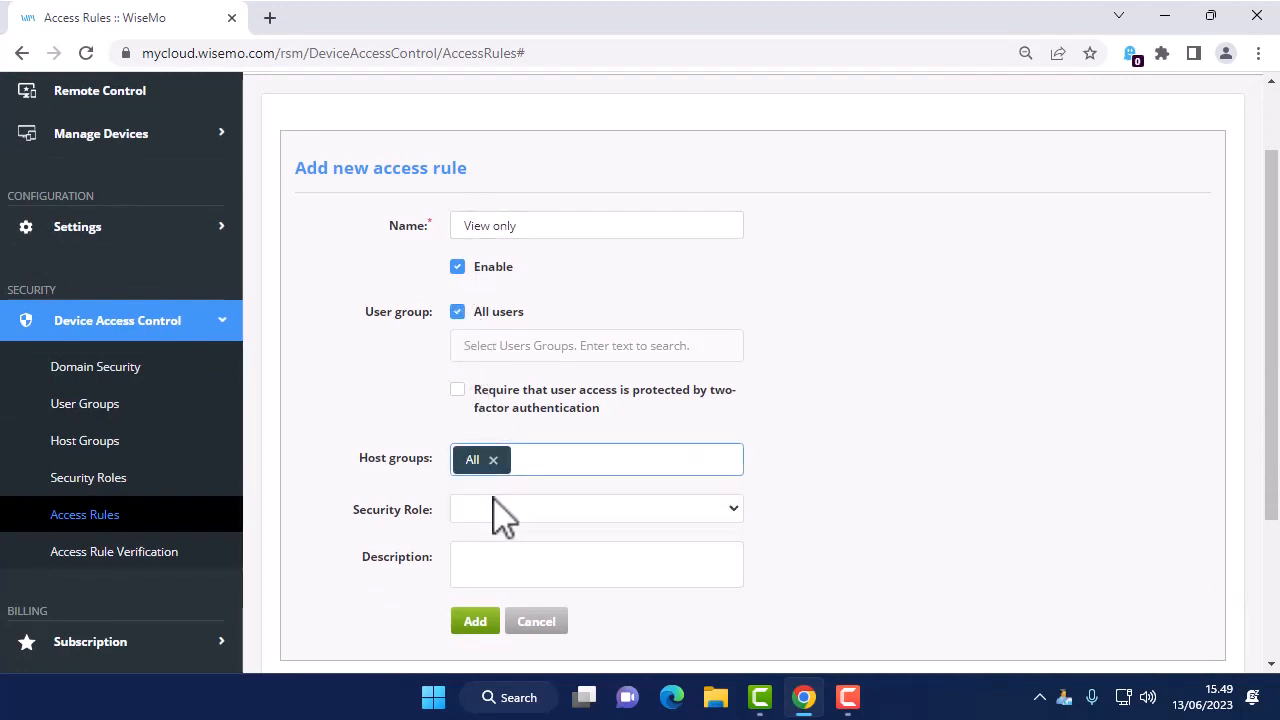
click(483, 512)
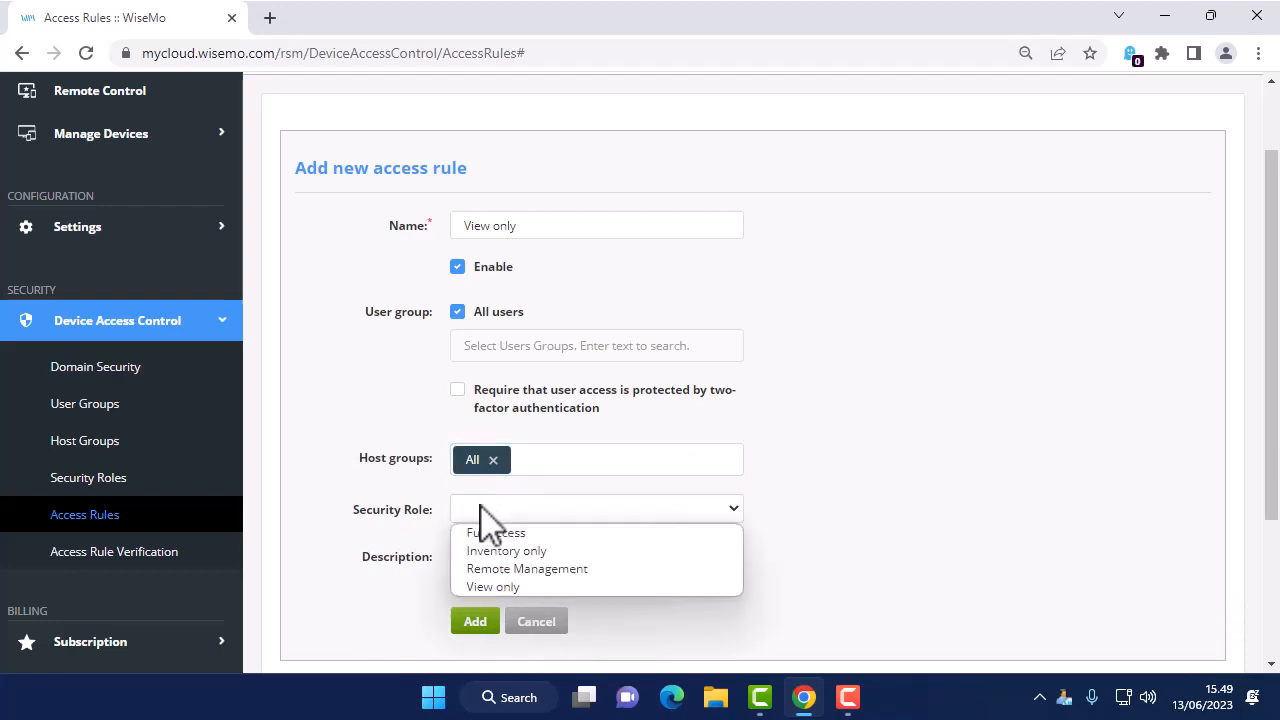
click(493, 587)
click(501, 571)
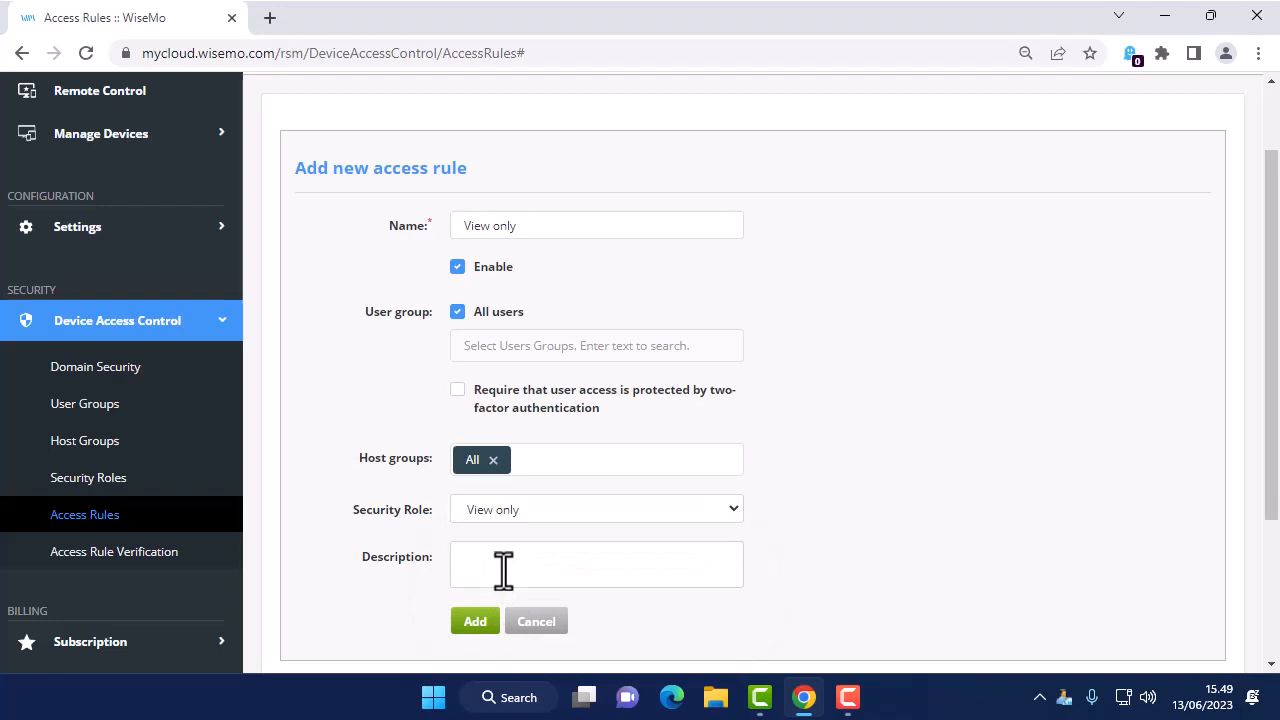
text(View only)
click(474, 622)
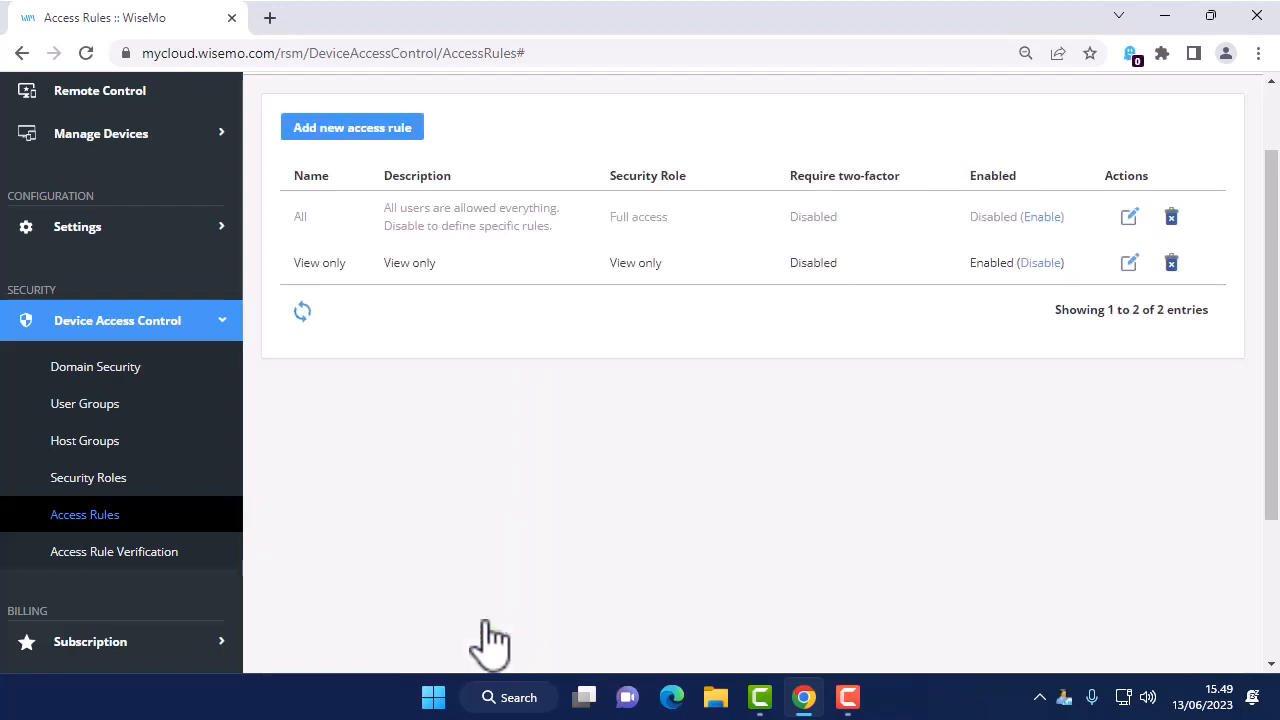
click(1066, 698)
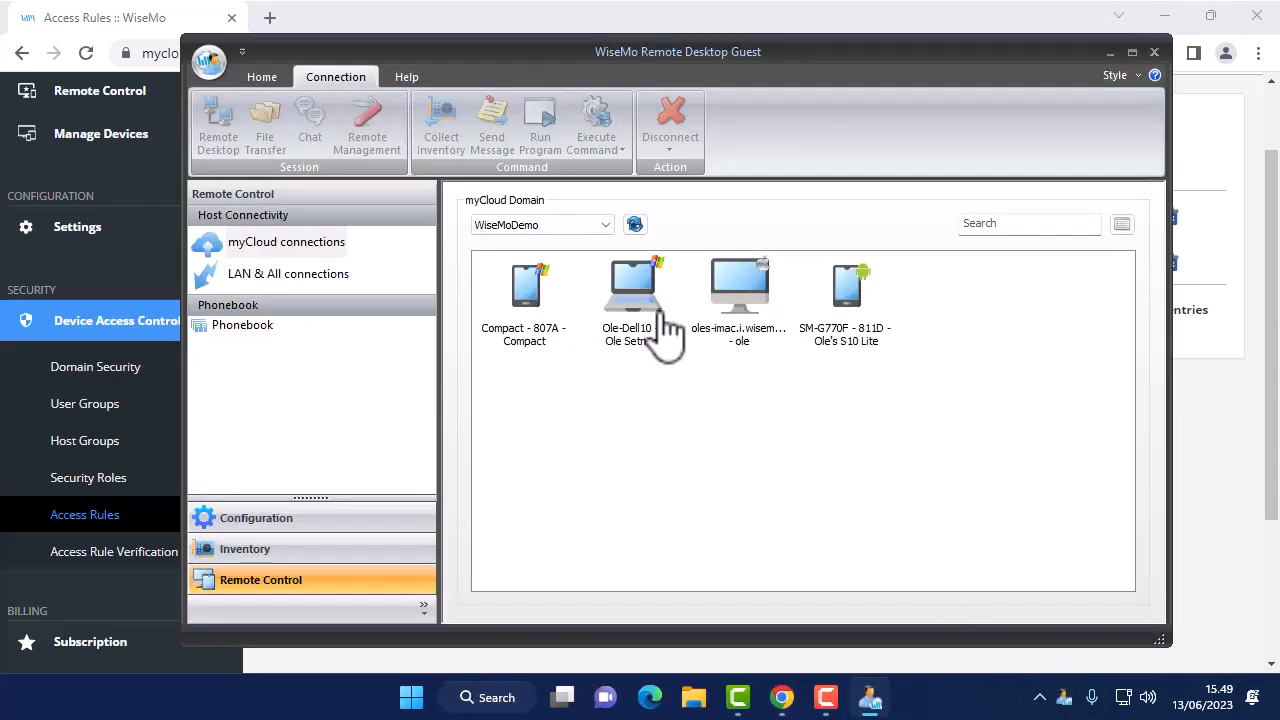
double_click(636, 290)
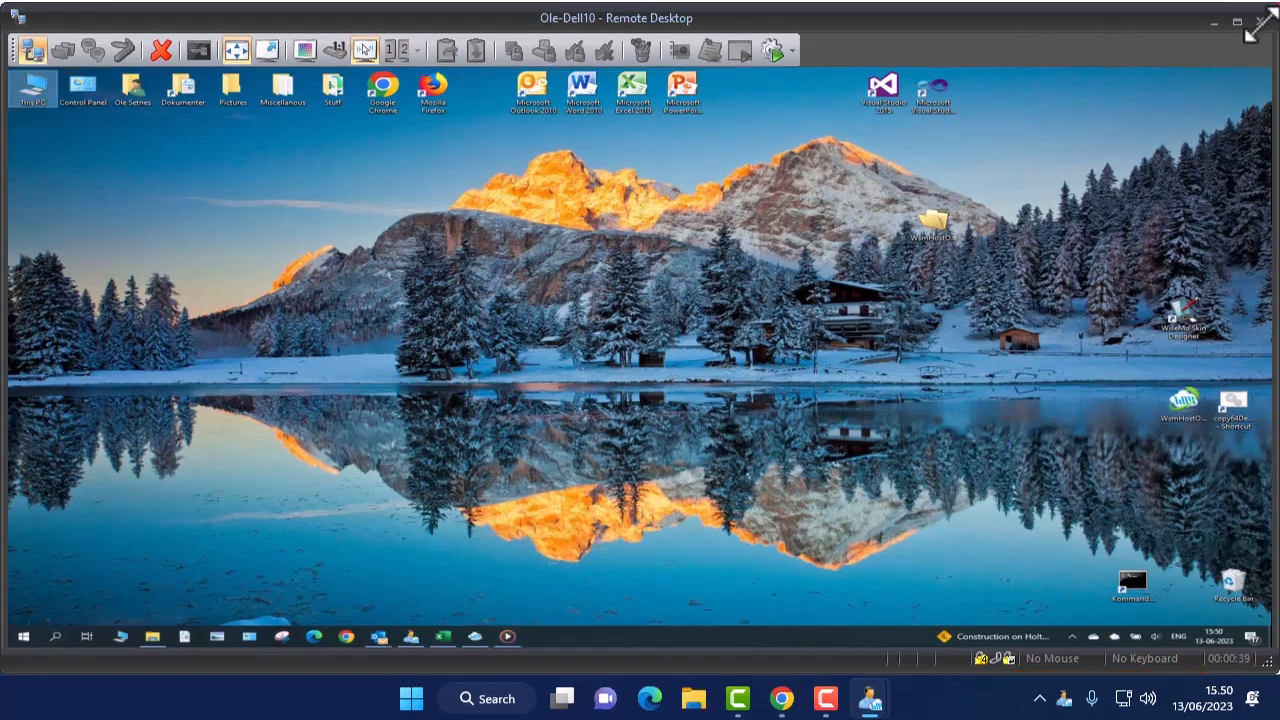
click(1258, 22)
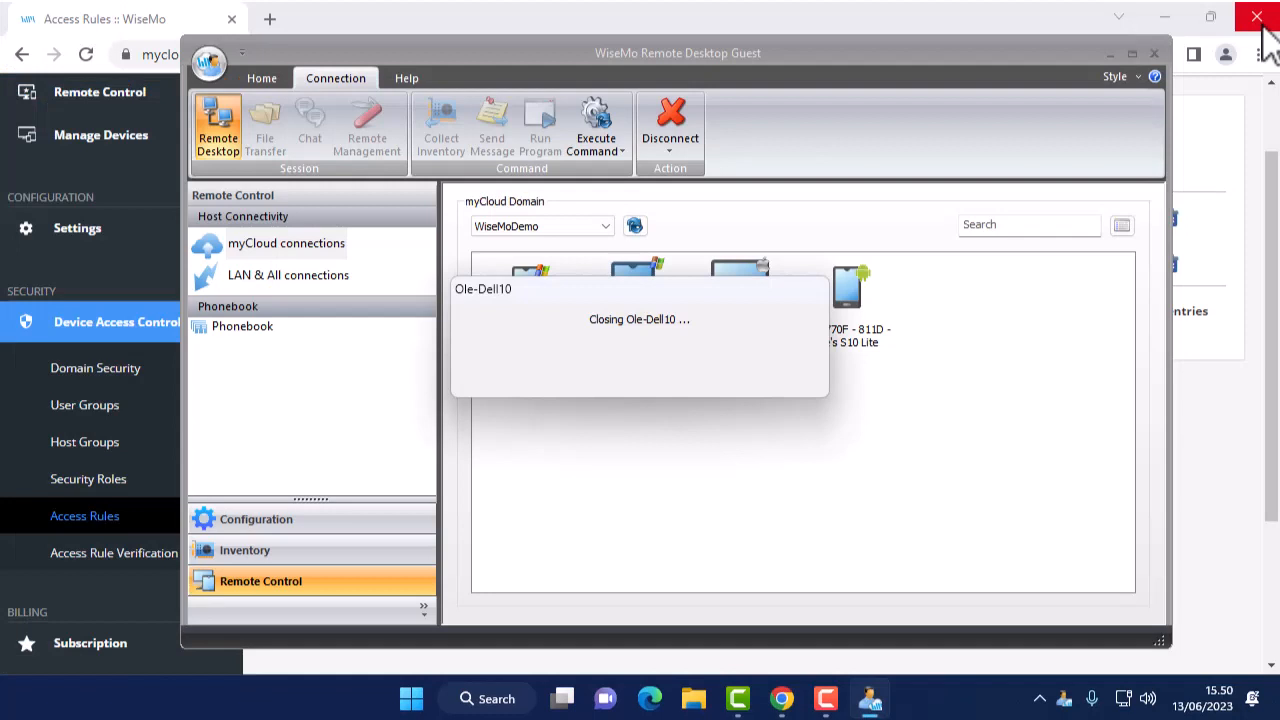
click(760, 22)
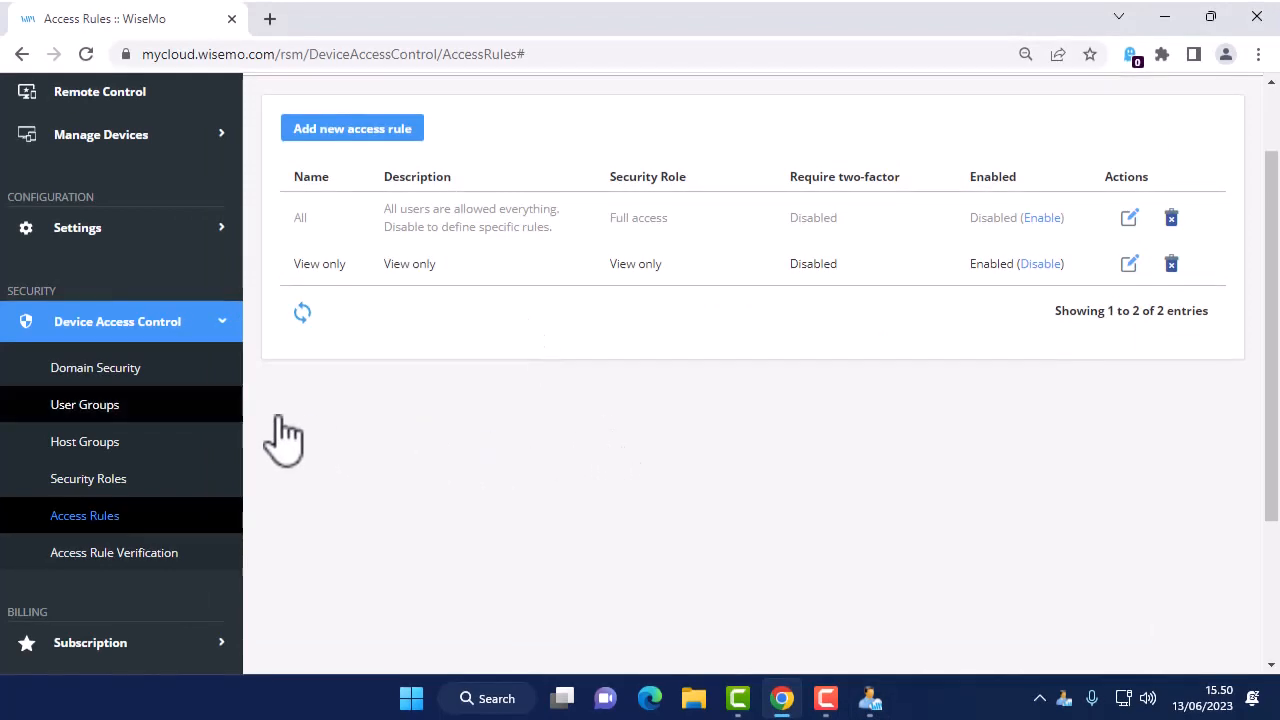
Create an Administrators user group with the demo account's user as its member
click(120, 408)
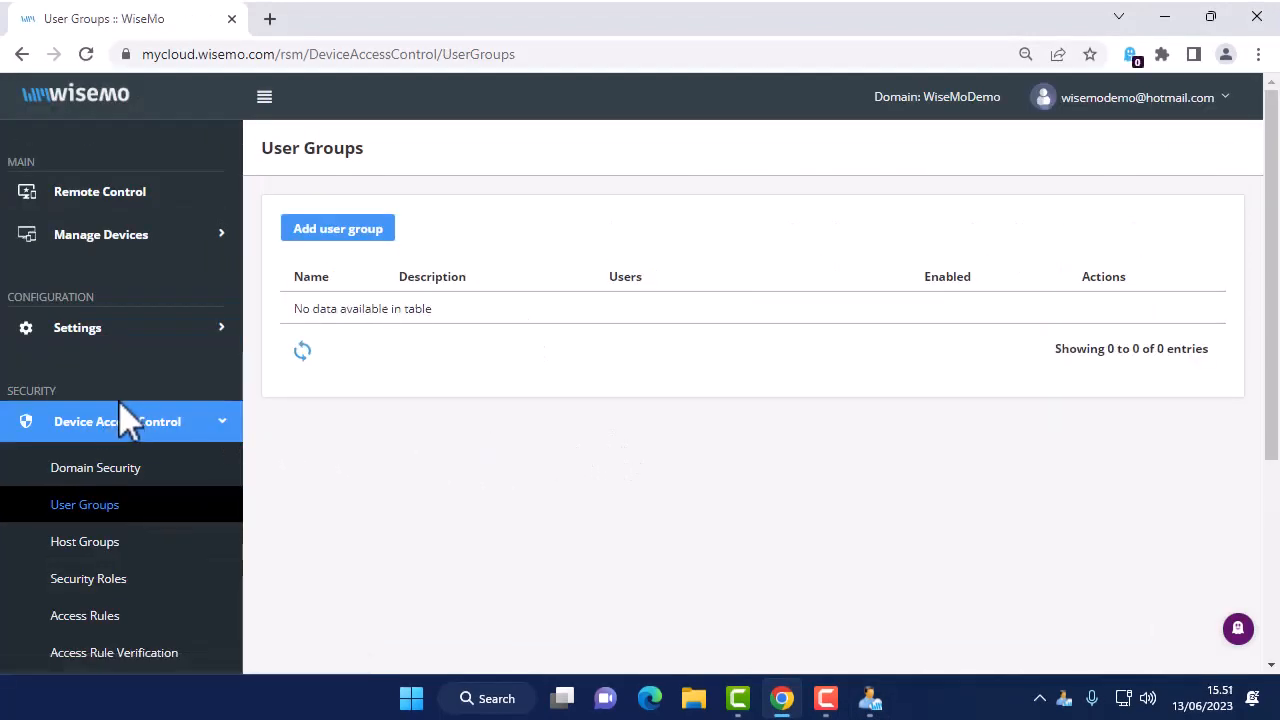
click(350, 232)
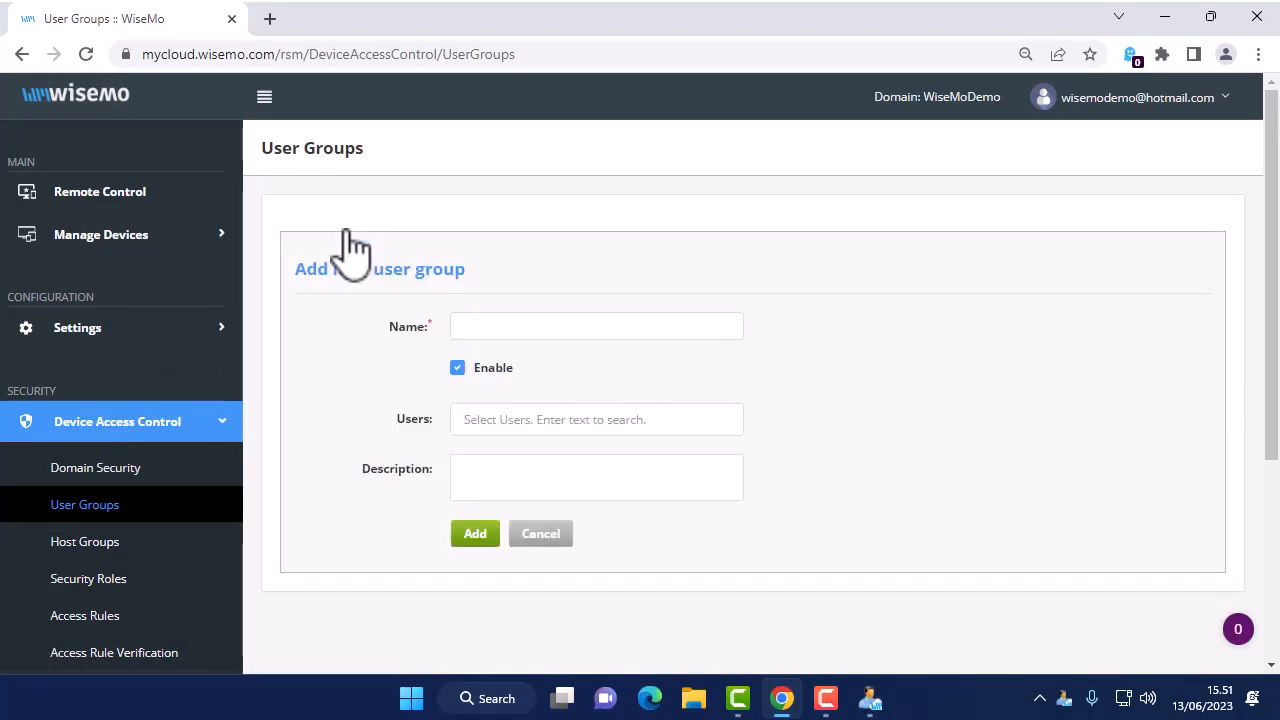
click(520, 322)
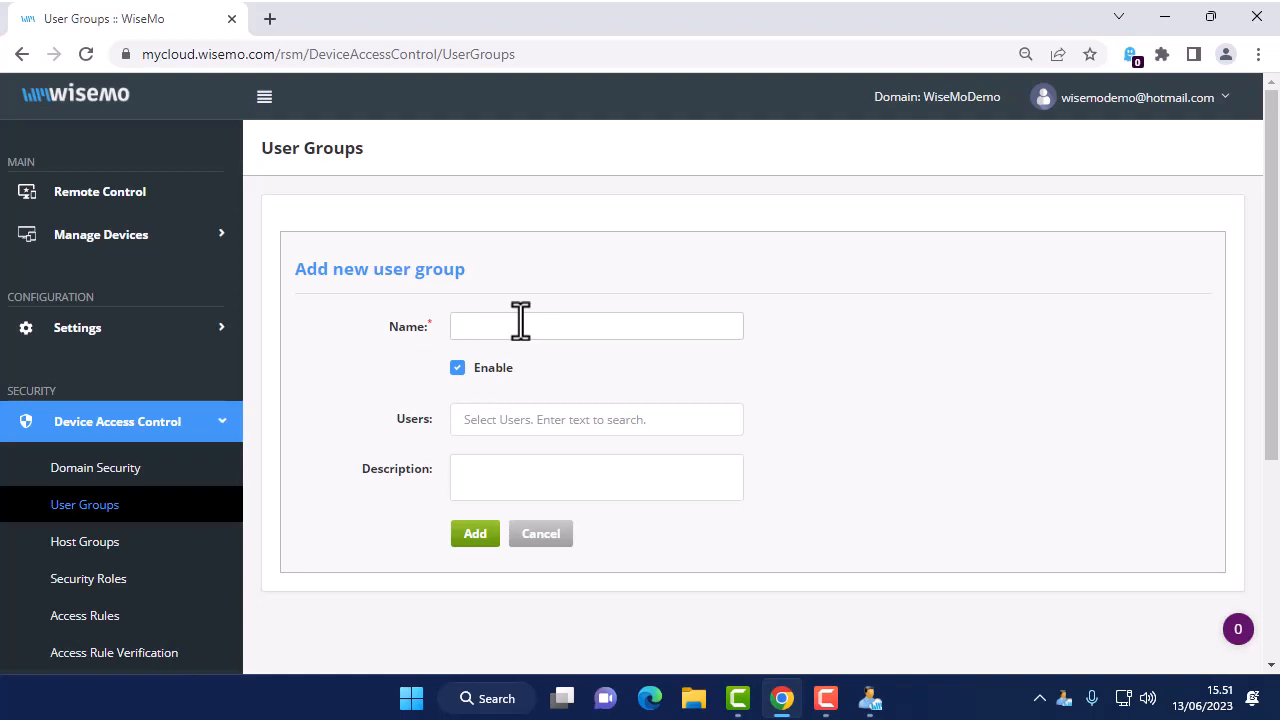
text(Administrators)
click(511, 418)
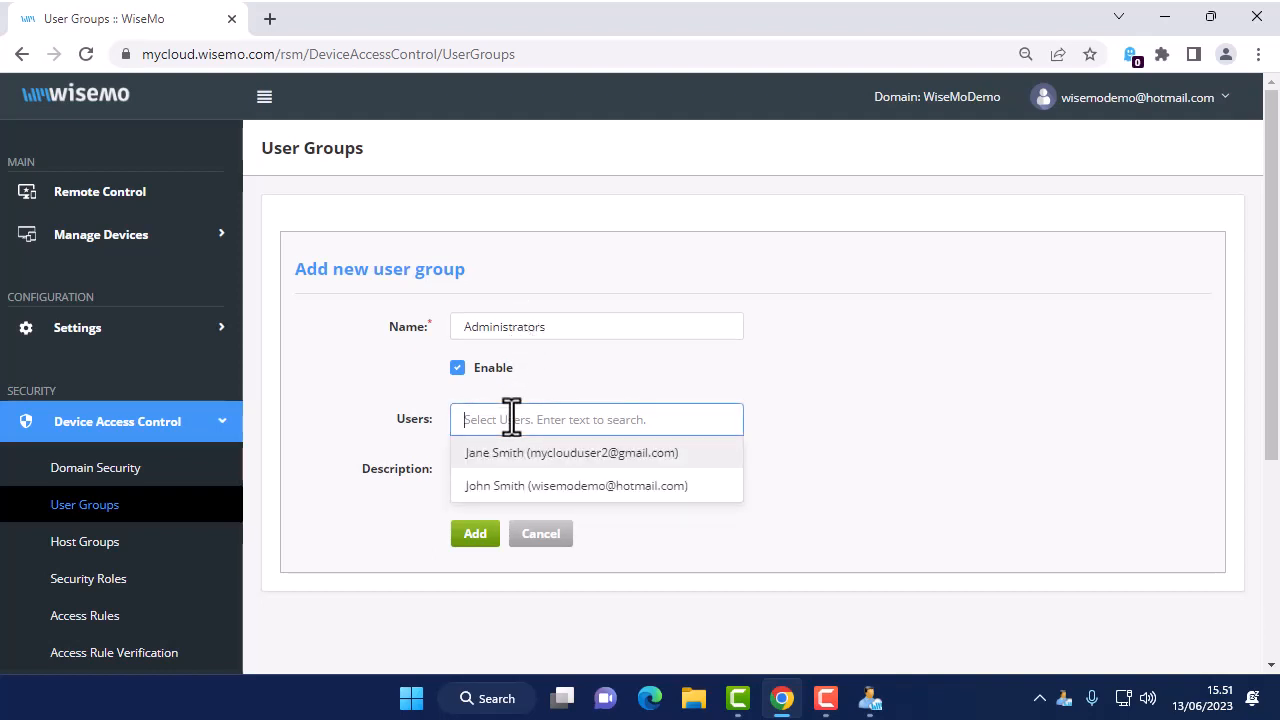
click(520, 482)
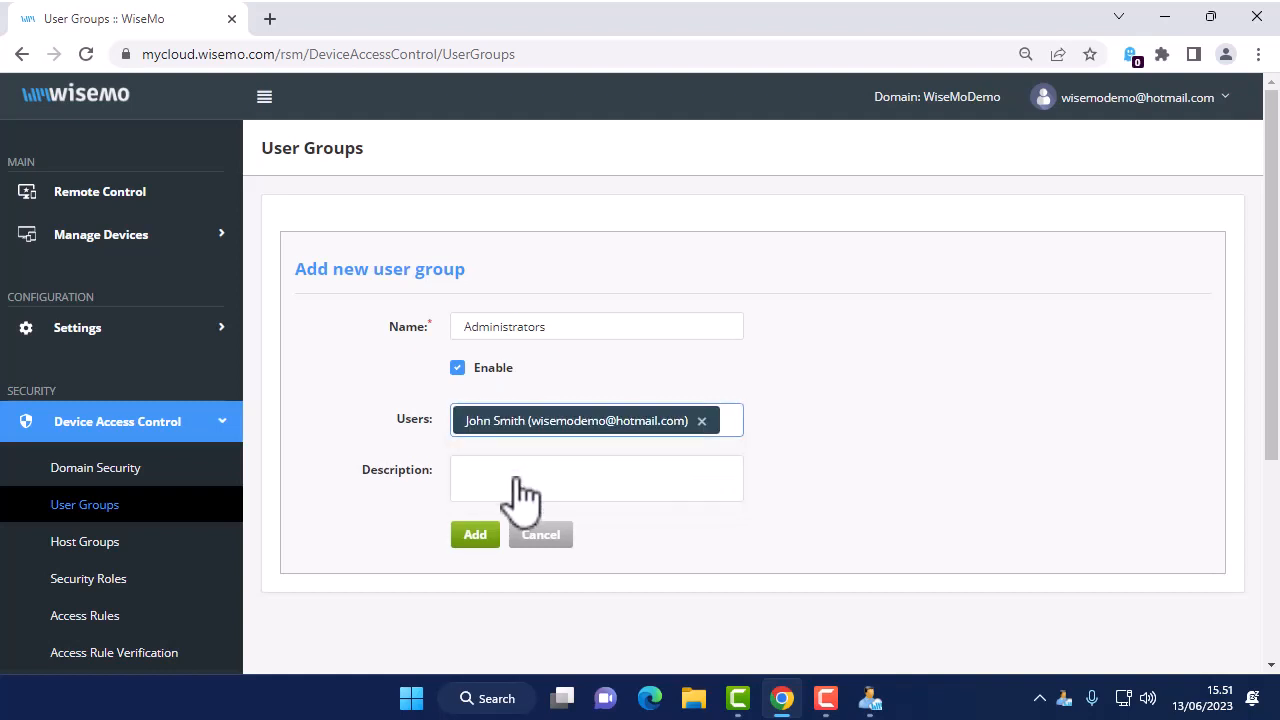
click(472, 538)
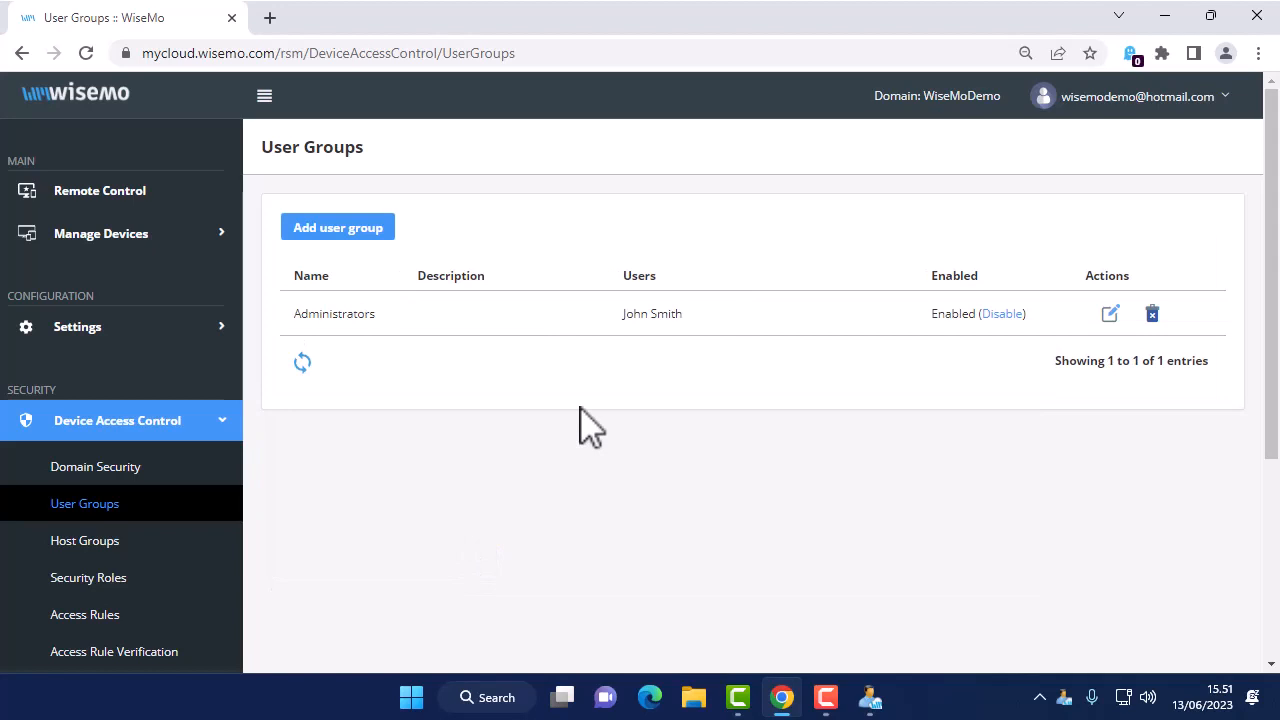
click(105, 541)
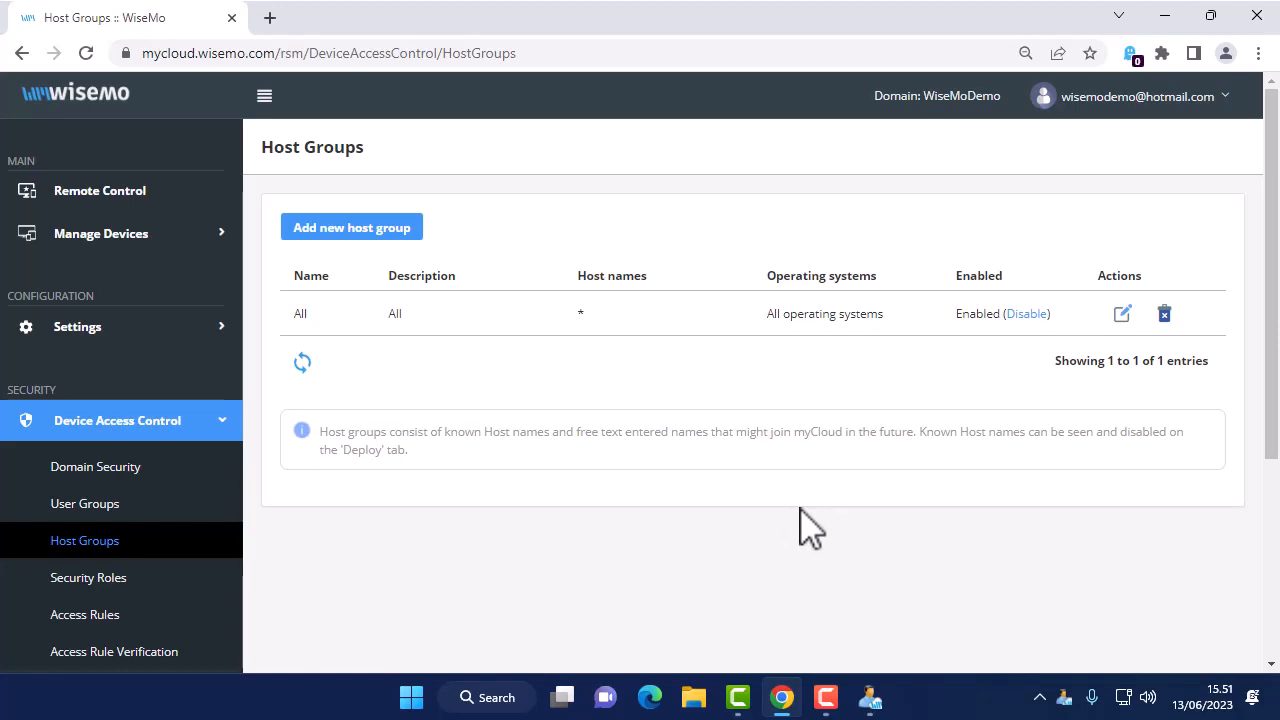
Add a 'Sensitive devices' host group containing the Ole-Dell10 laptop
click(330, 240)
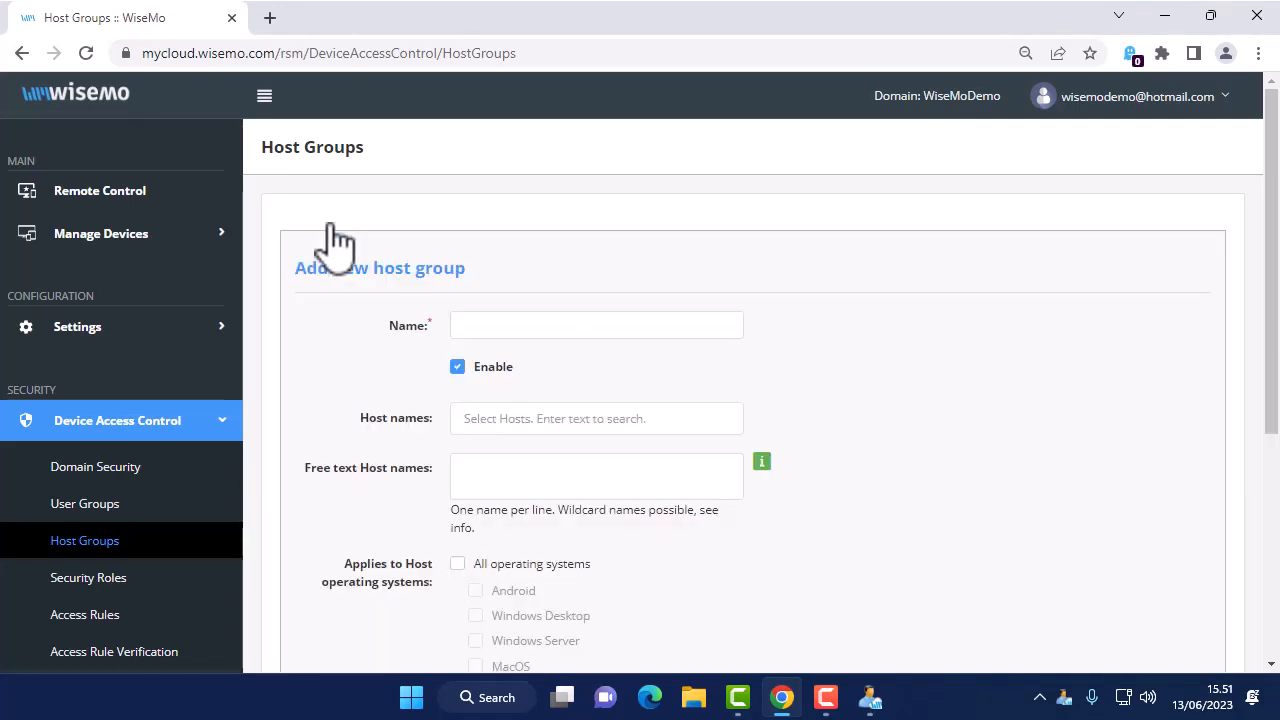
click(517, 325)
text(Sensitive devices)
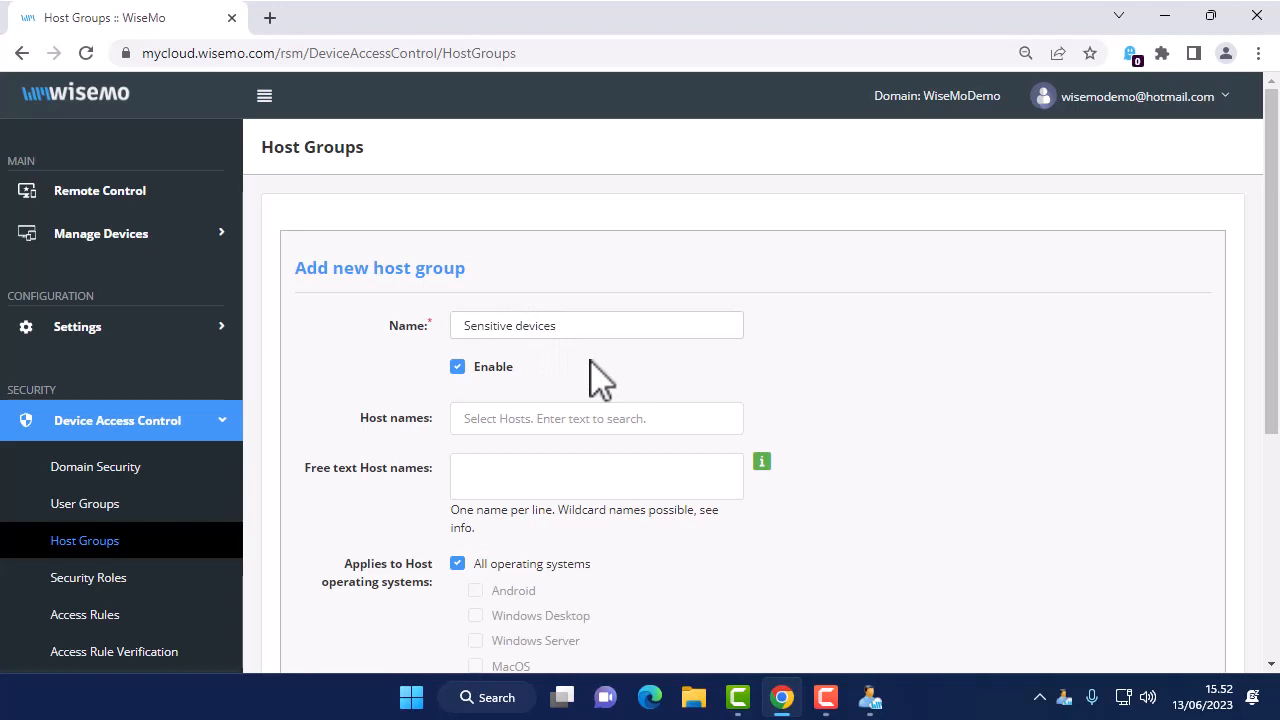
click(494, 418)
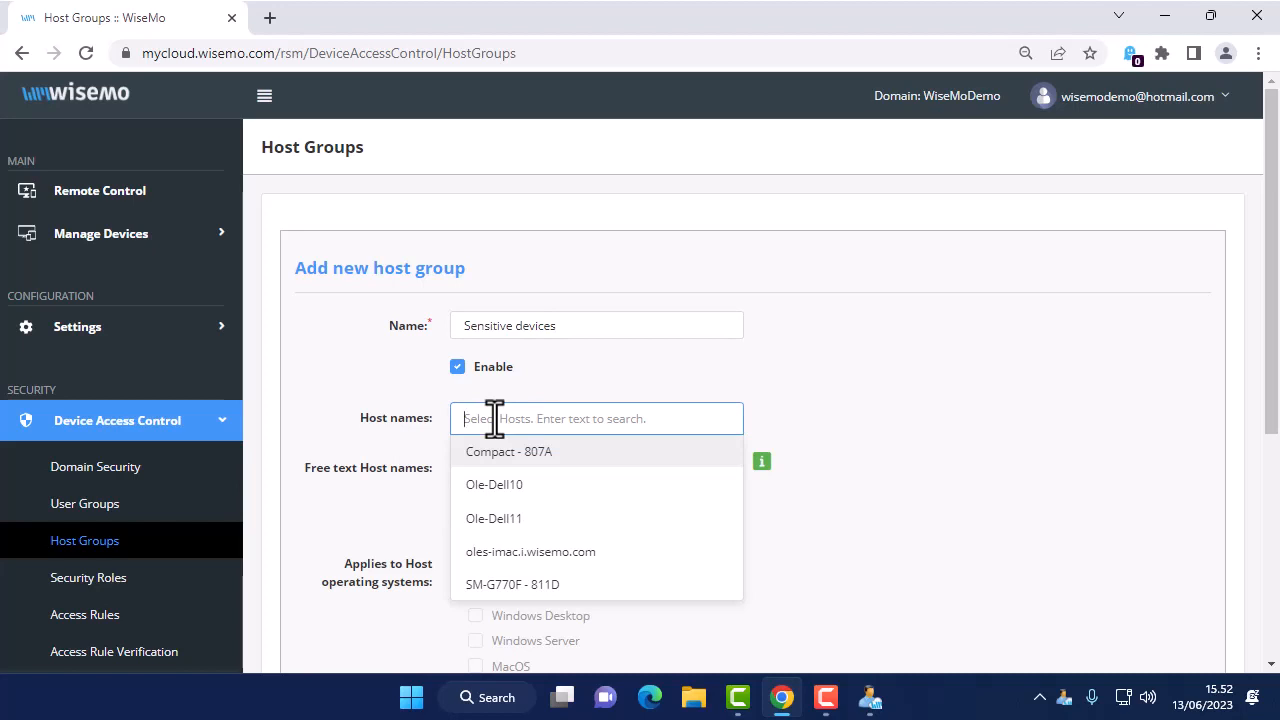
click(500, 486)
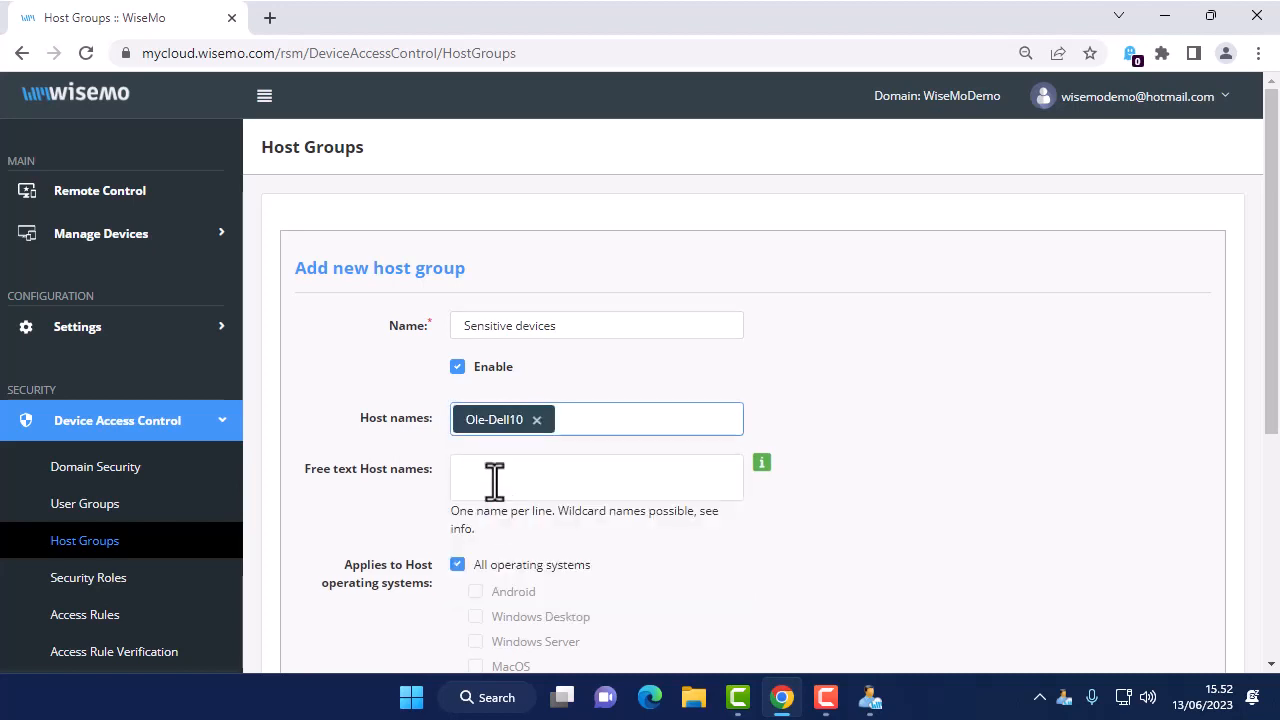
scroll(728, 553, down, 3)
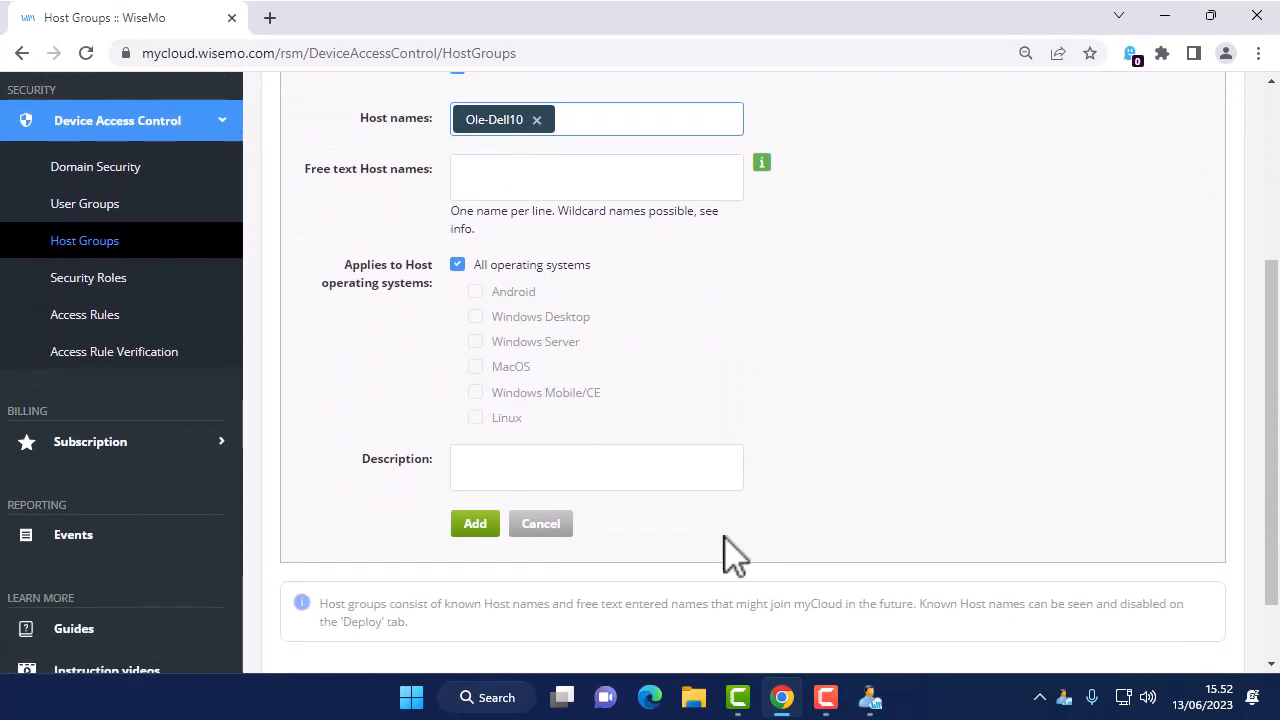
click(474, 523)
scroll(526, 589, up, 1)
scroll(585, 617, up, 2)
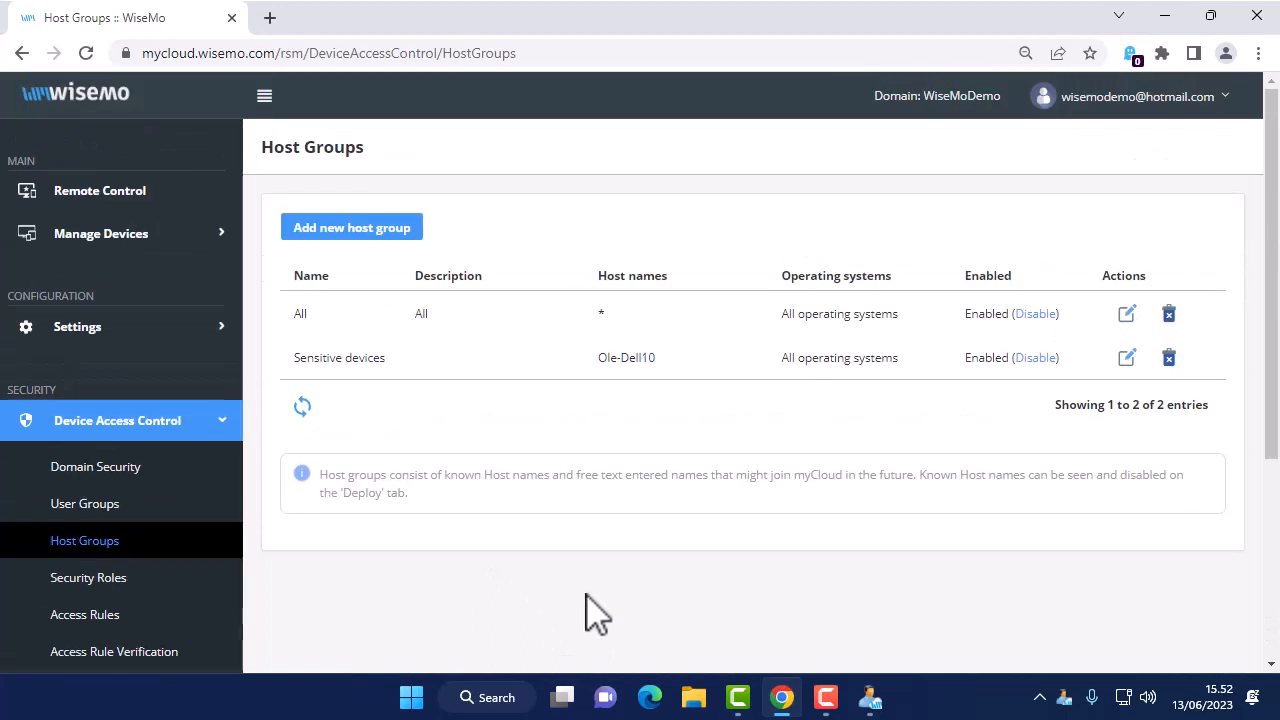
Start a new access rule named Administrators
click(100, 614)
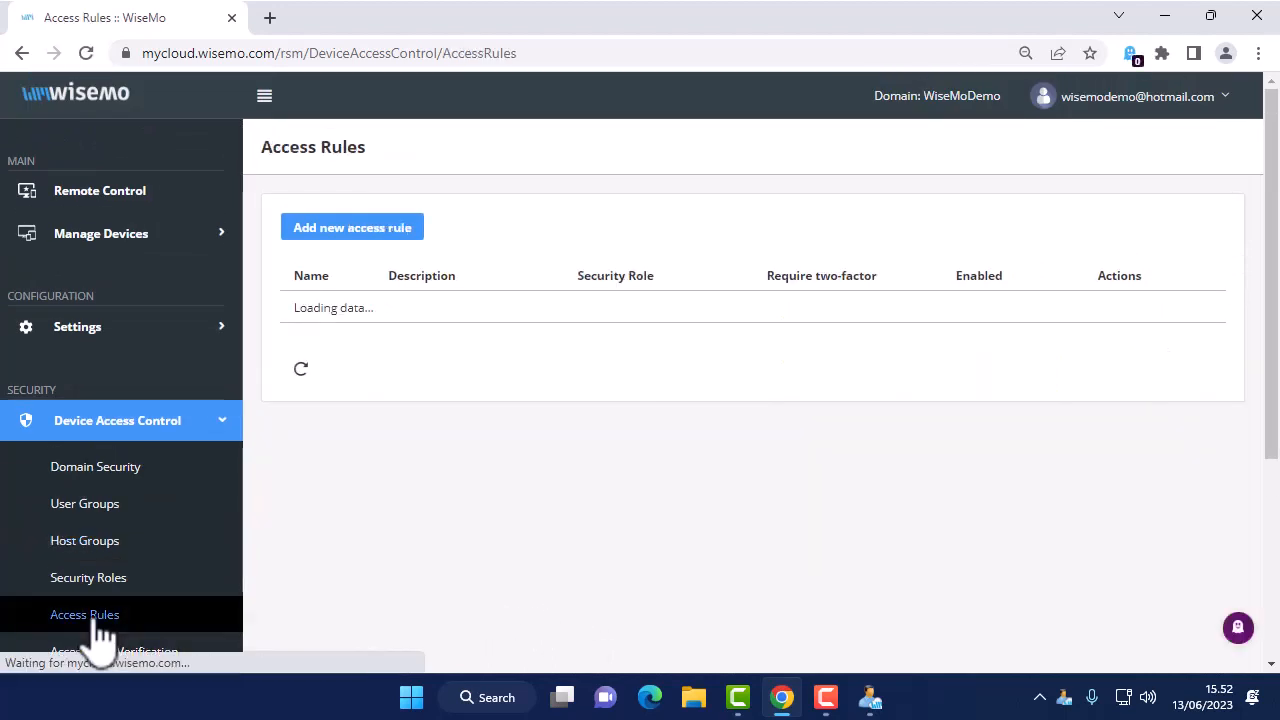
click(374, 230)
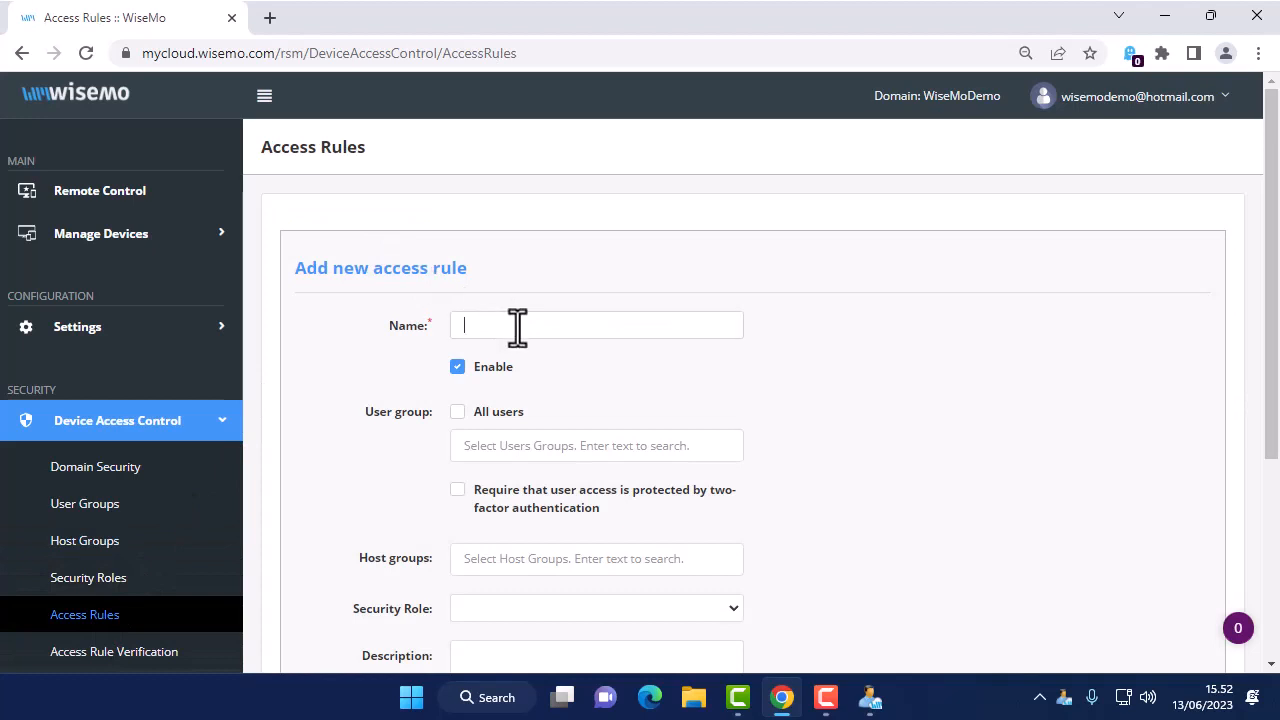
text(Administrators)
scroll(528, 335, down, 2)
Give the rule the Administrators user group, Sensitive devices host group and Remote Management role, and save it
click(527, 250)
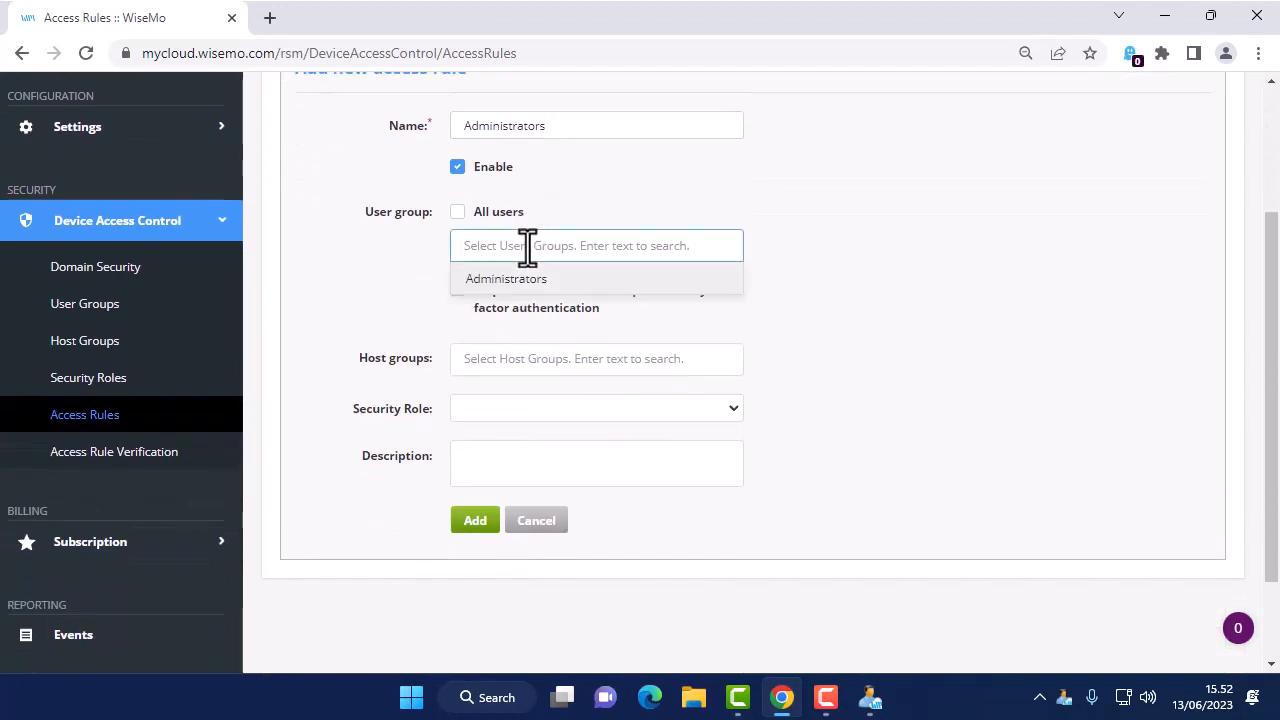
click(520, 278)
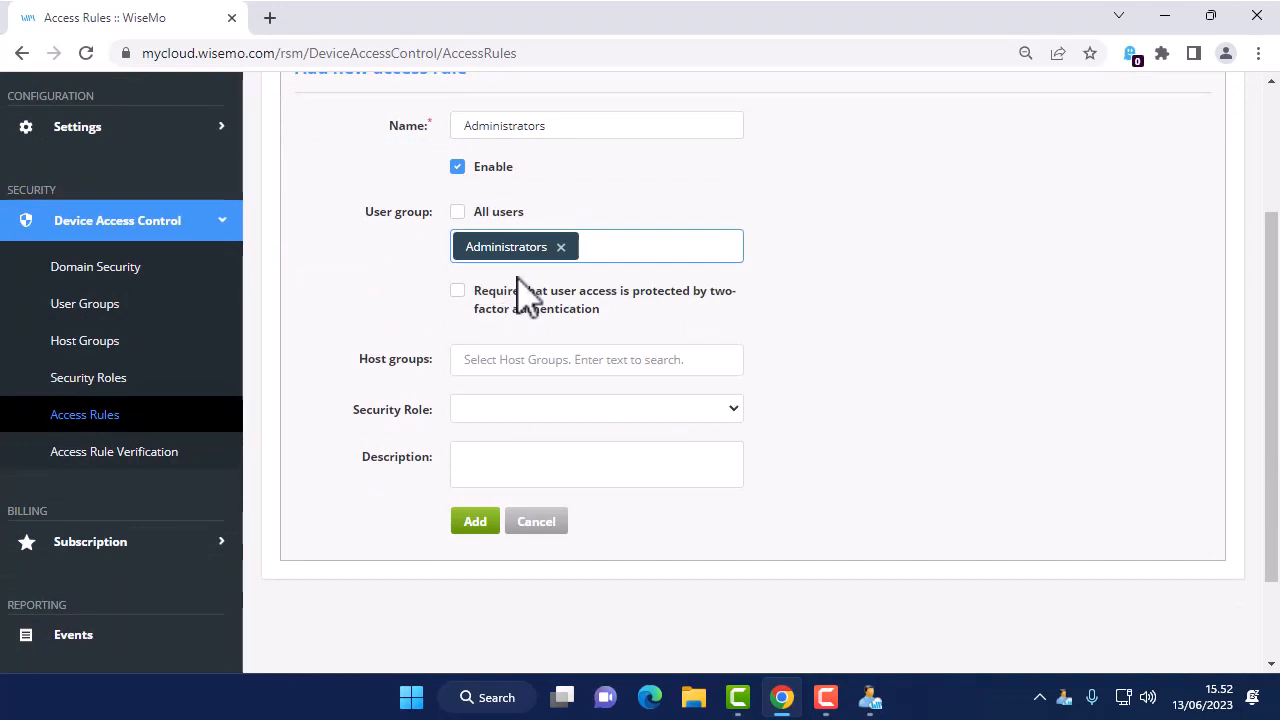
click(530, 361)
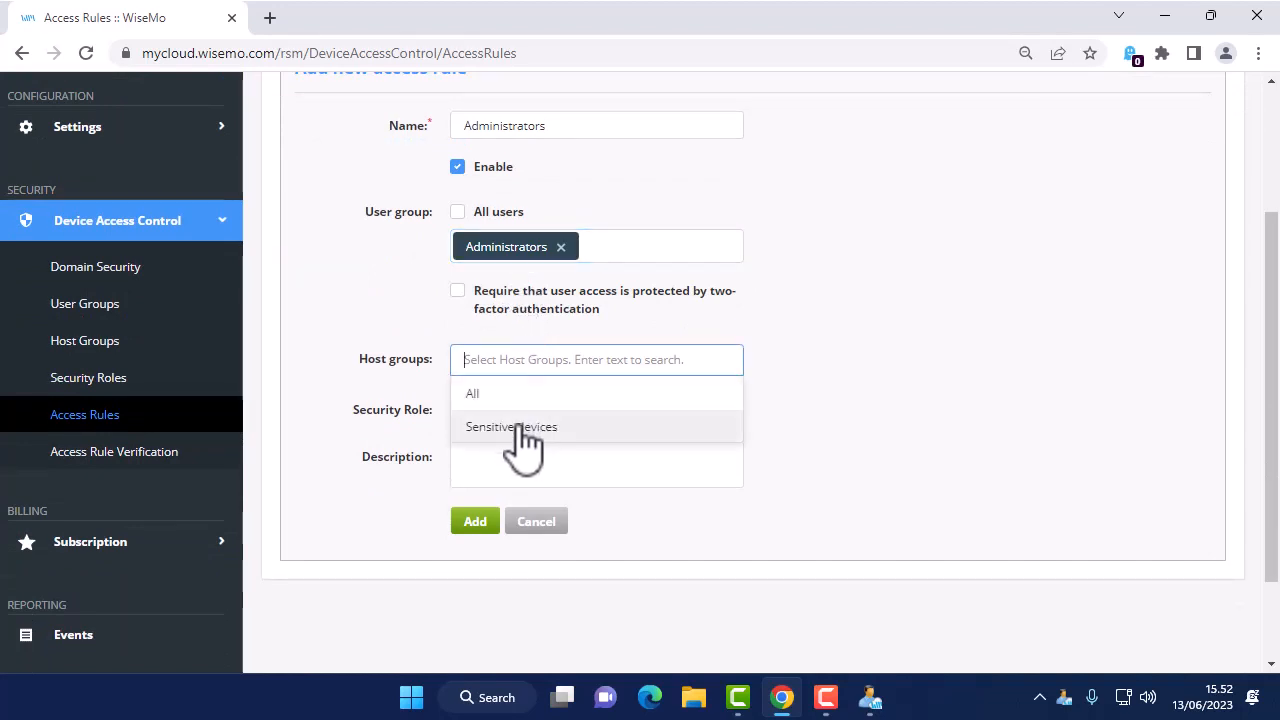
click(521, 428)
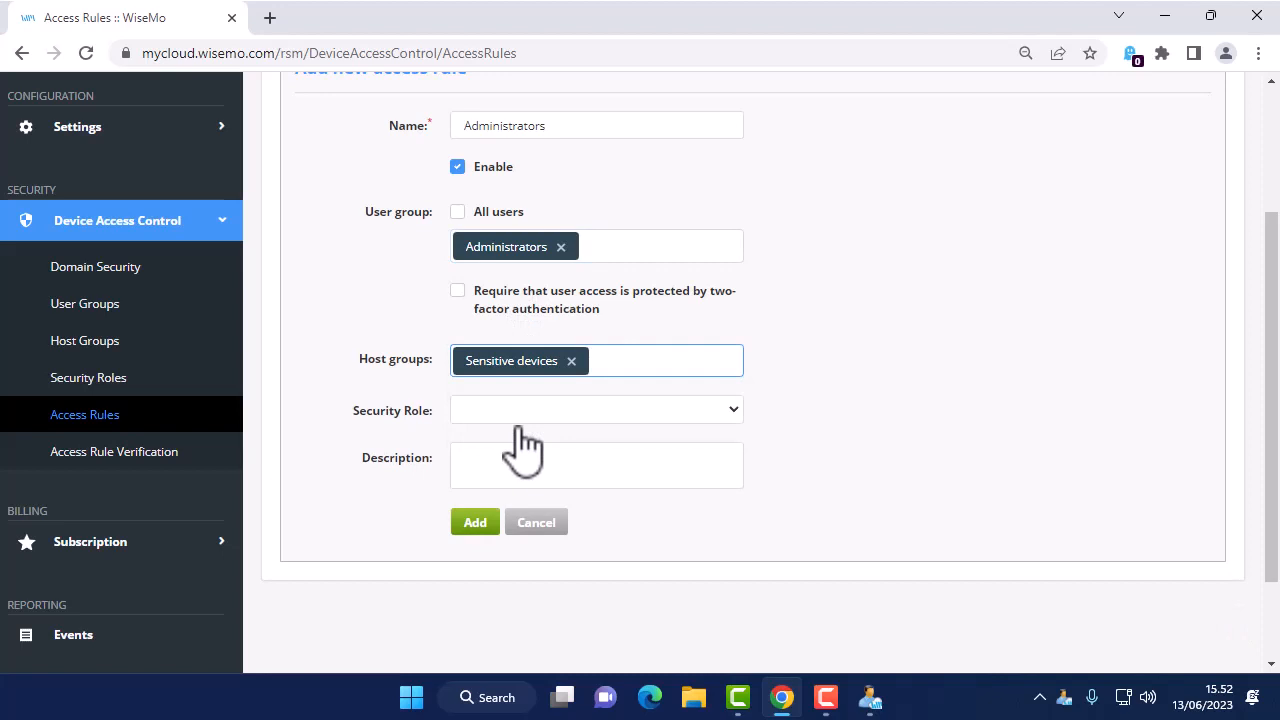
click(694, 410)
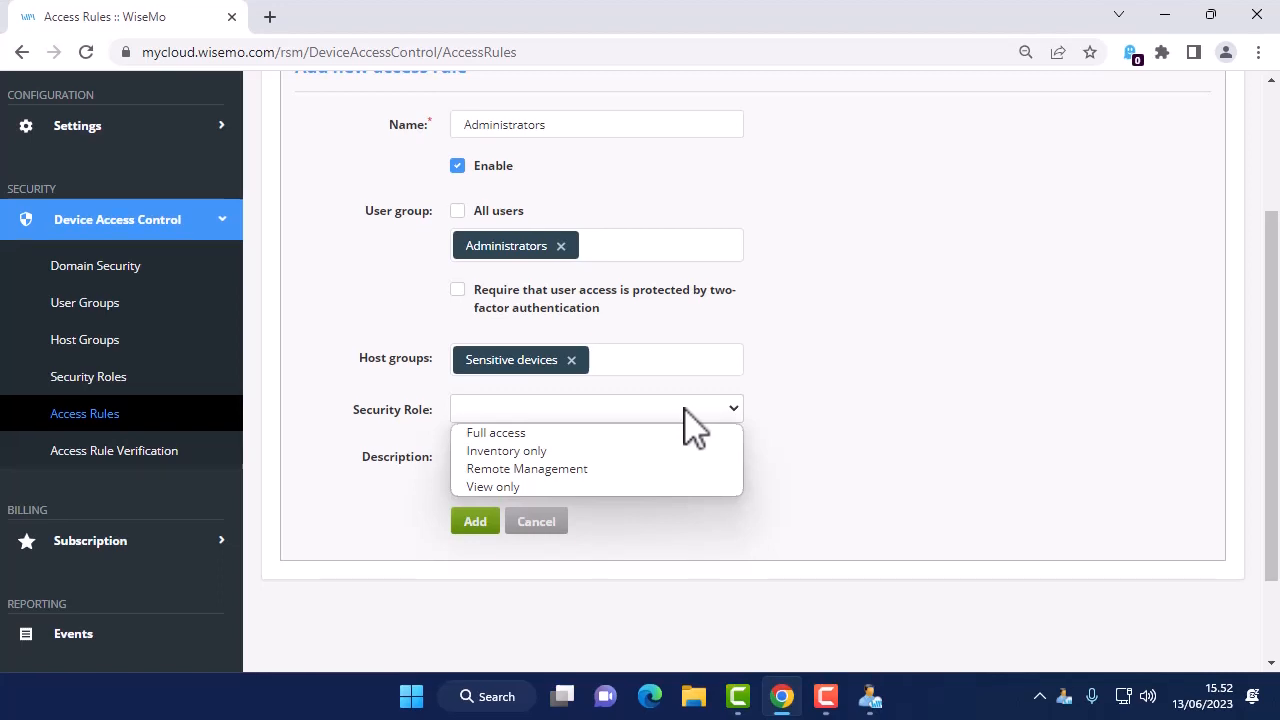
click(574, 469)
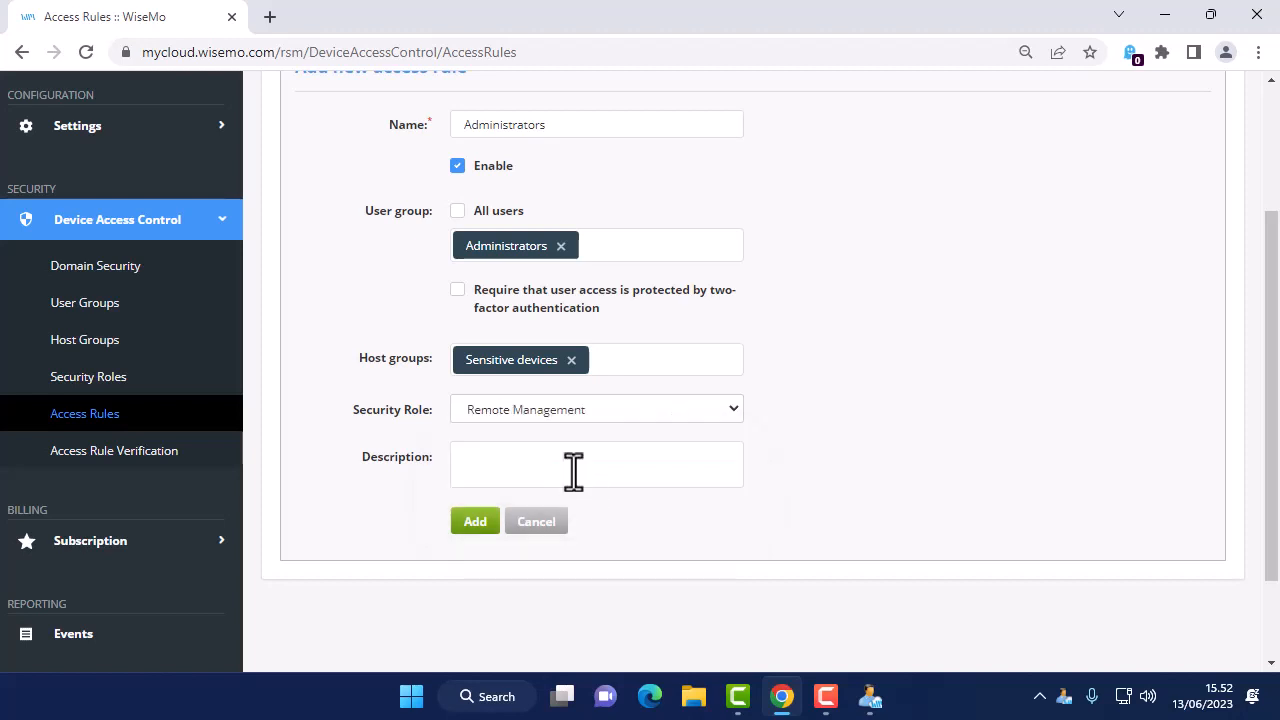
click(475, 521)
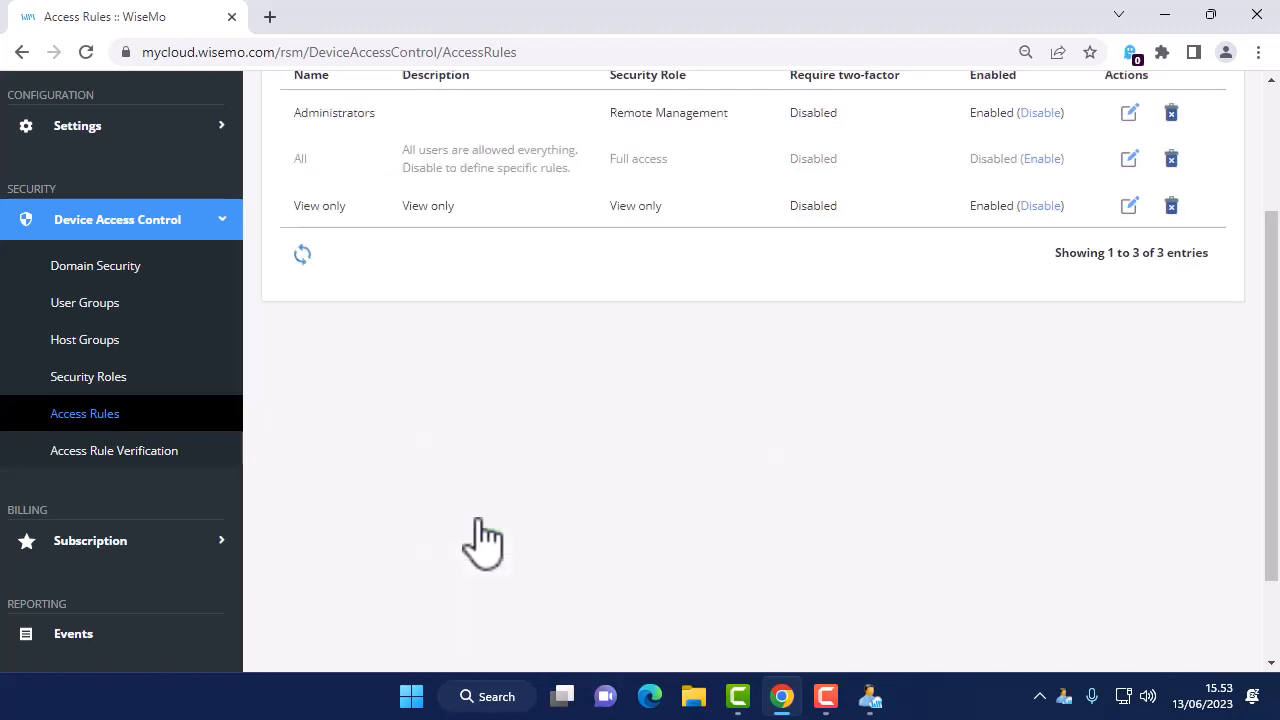
scroll(483, 540, up, 2)
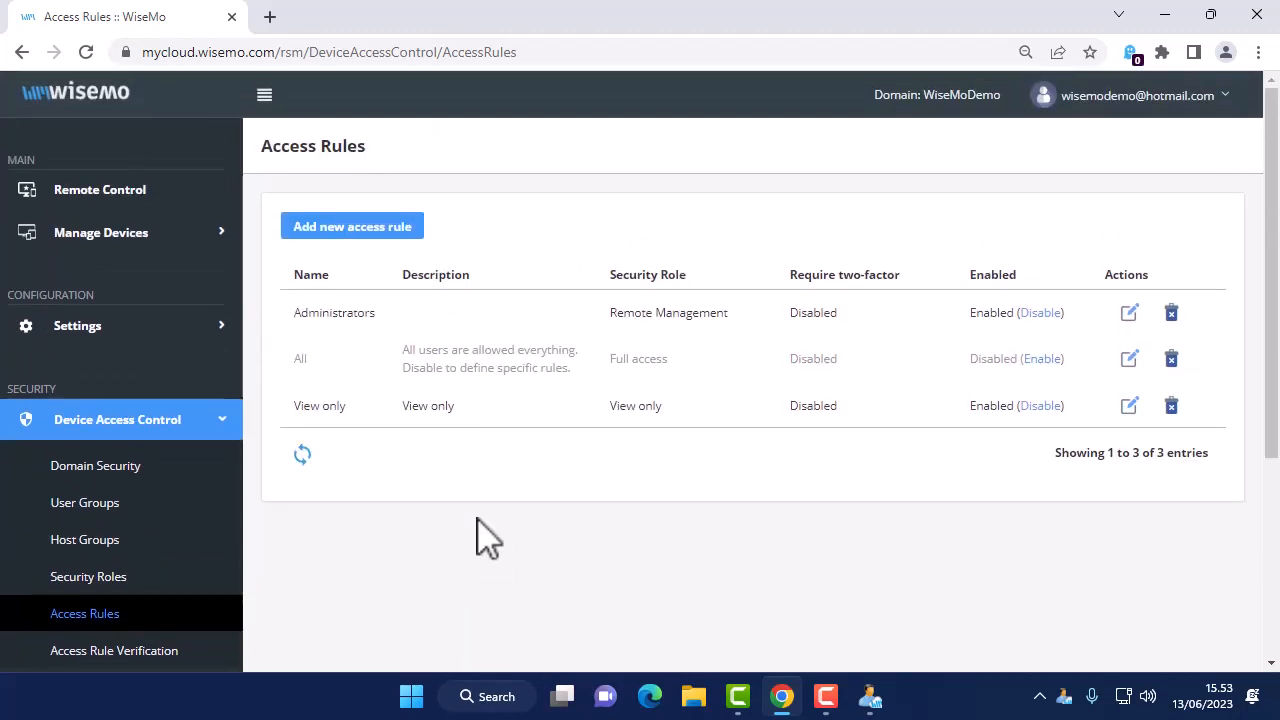
click(870, 697)
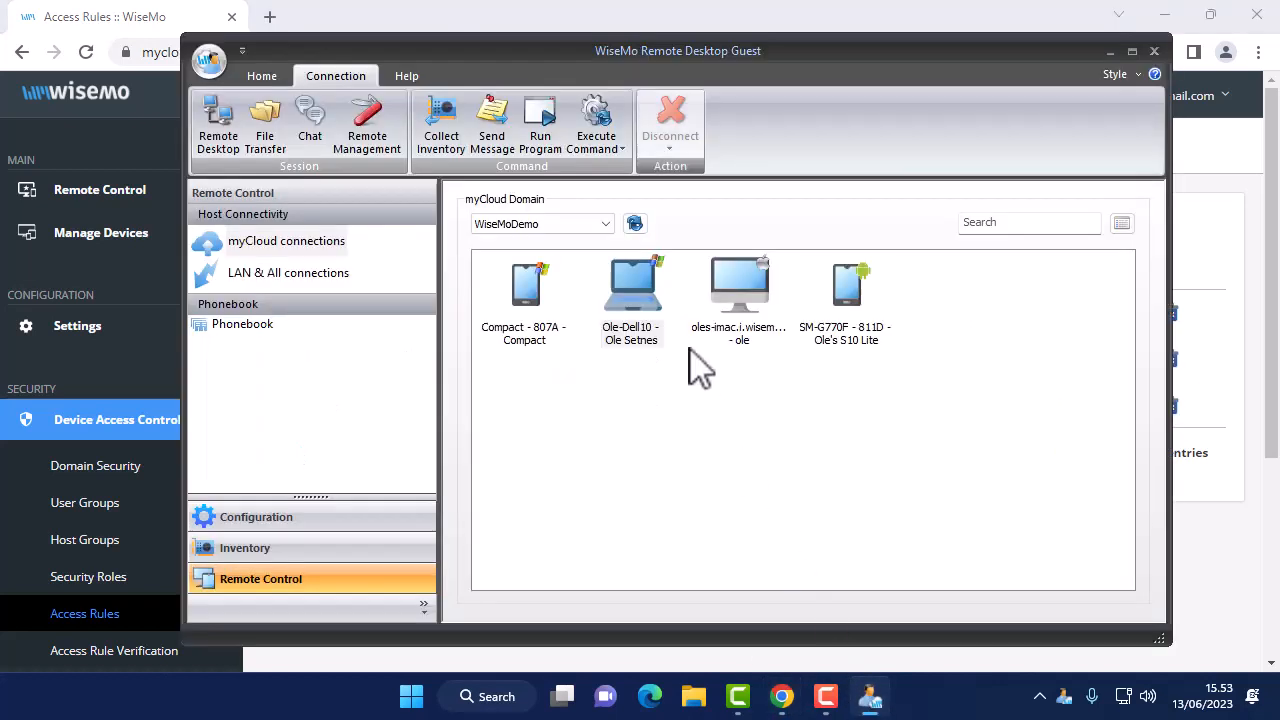
Log off the myCloud domain and bring up the log-on form
click(606, 223)
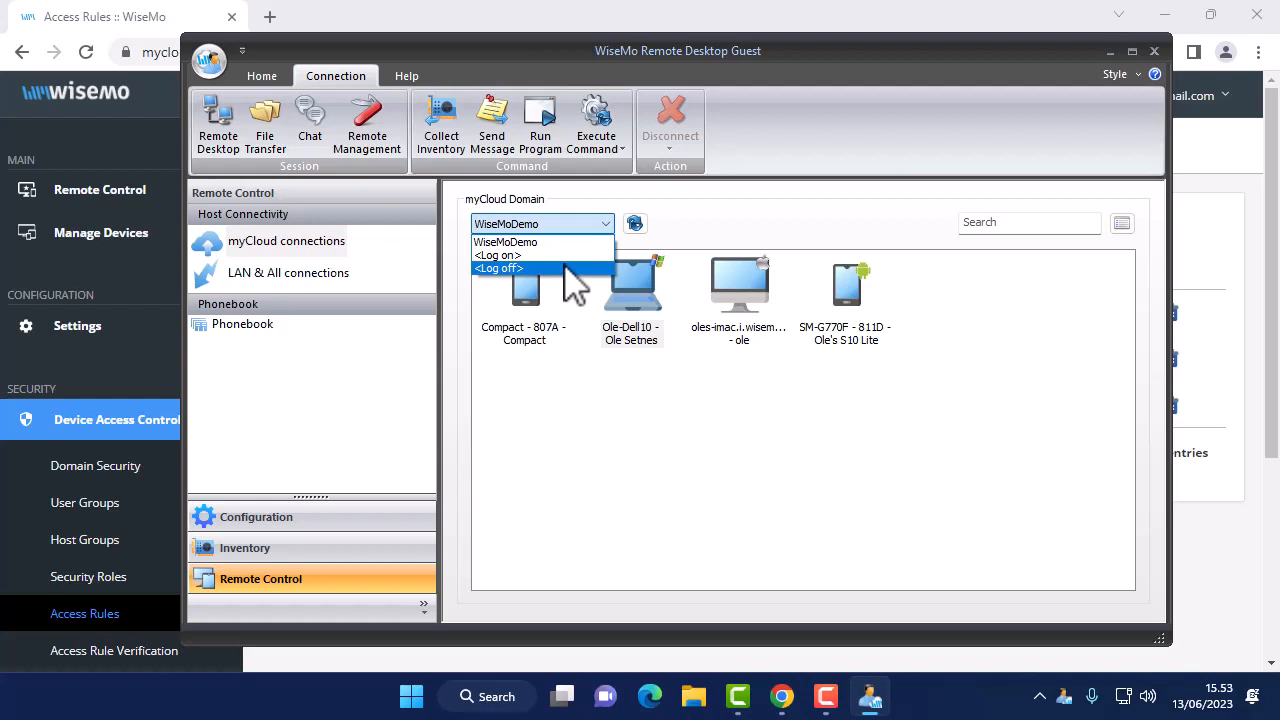
click(565, 267)
click(560, 231)
click(537, 256)
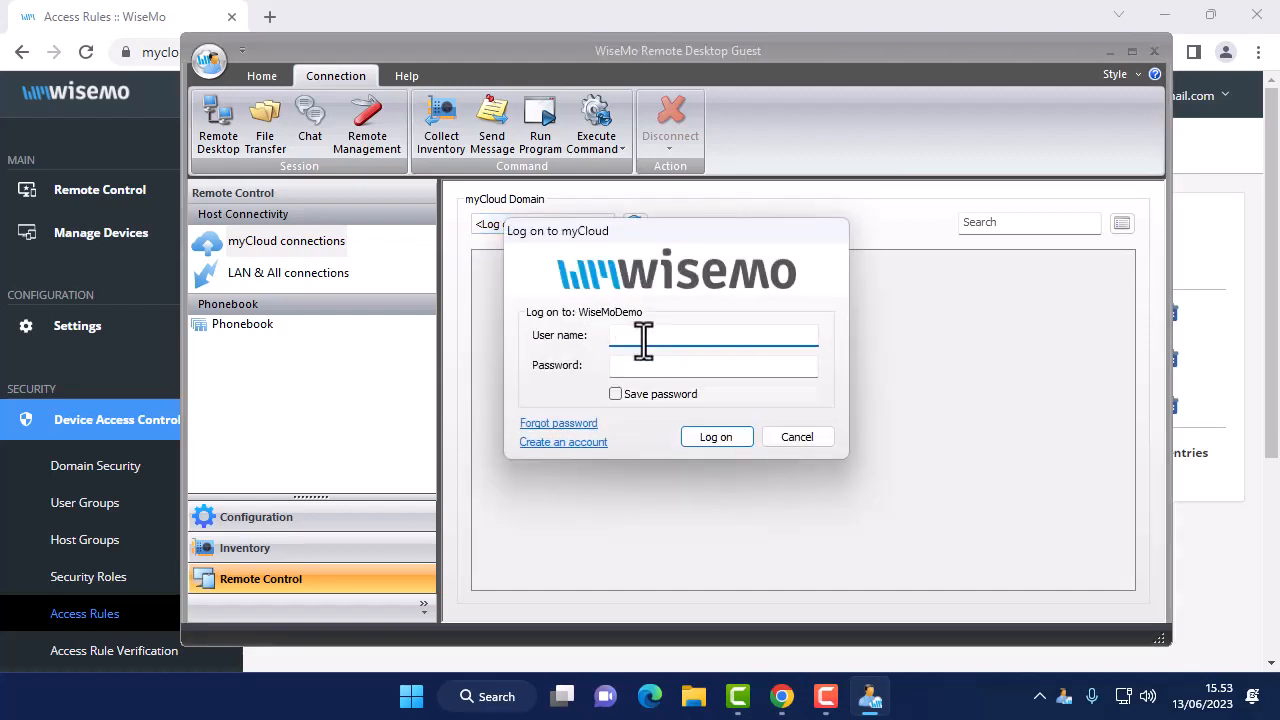
Sign in as the second user with their e-mail, password and authenticator code
key(Tab)
text(********)
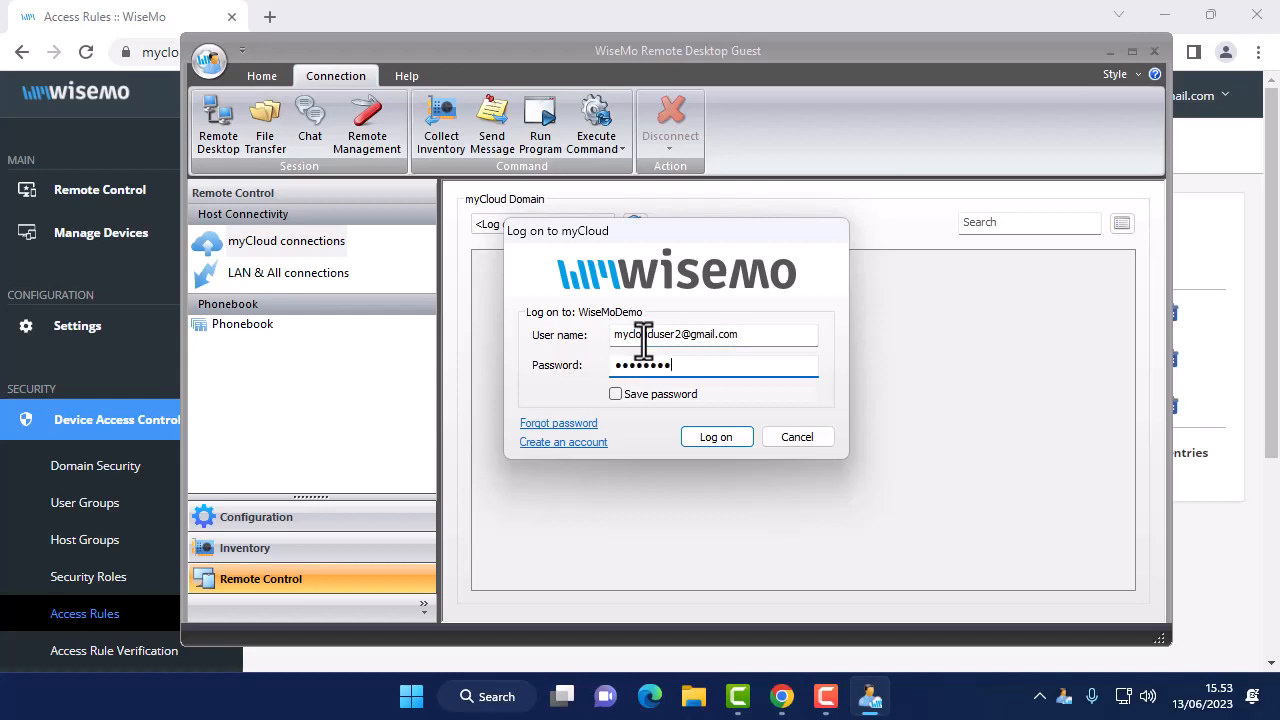
key(Return)
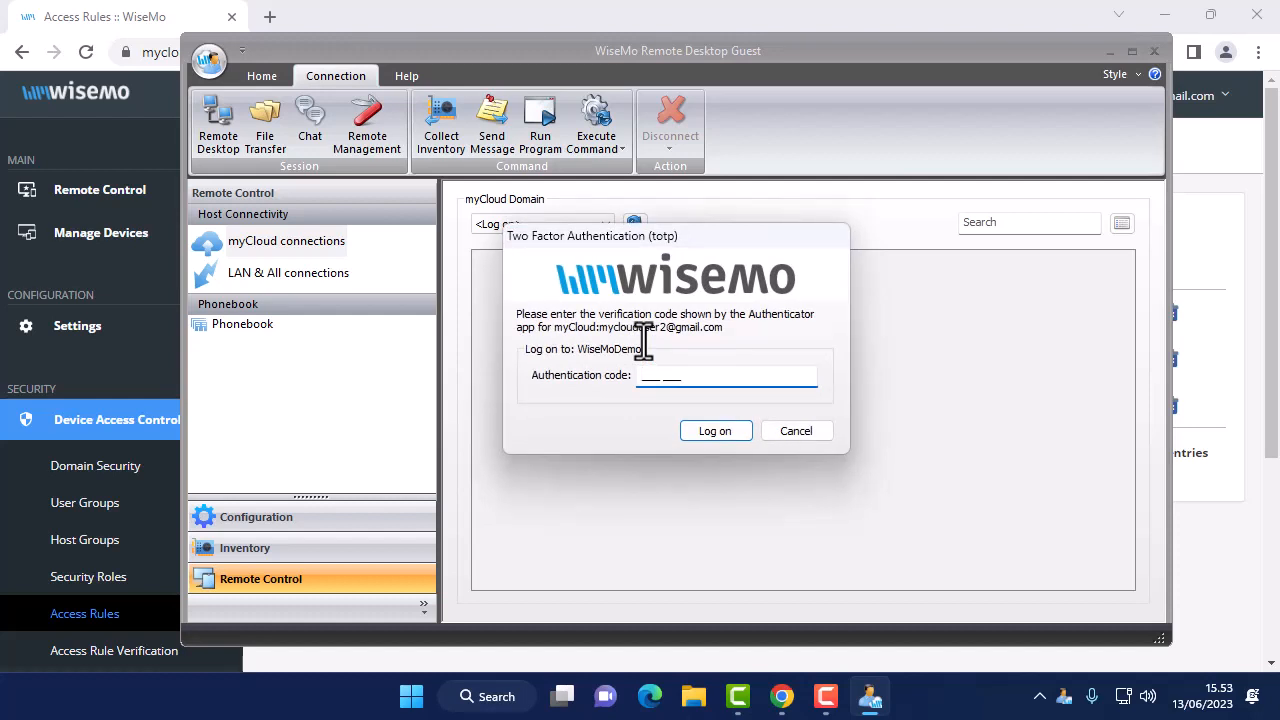
click(713, 432)
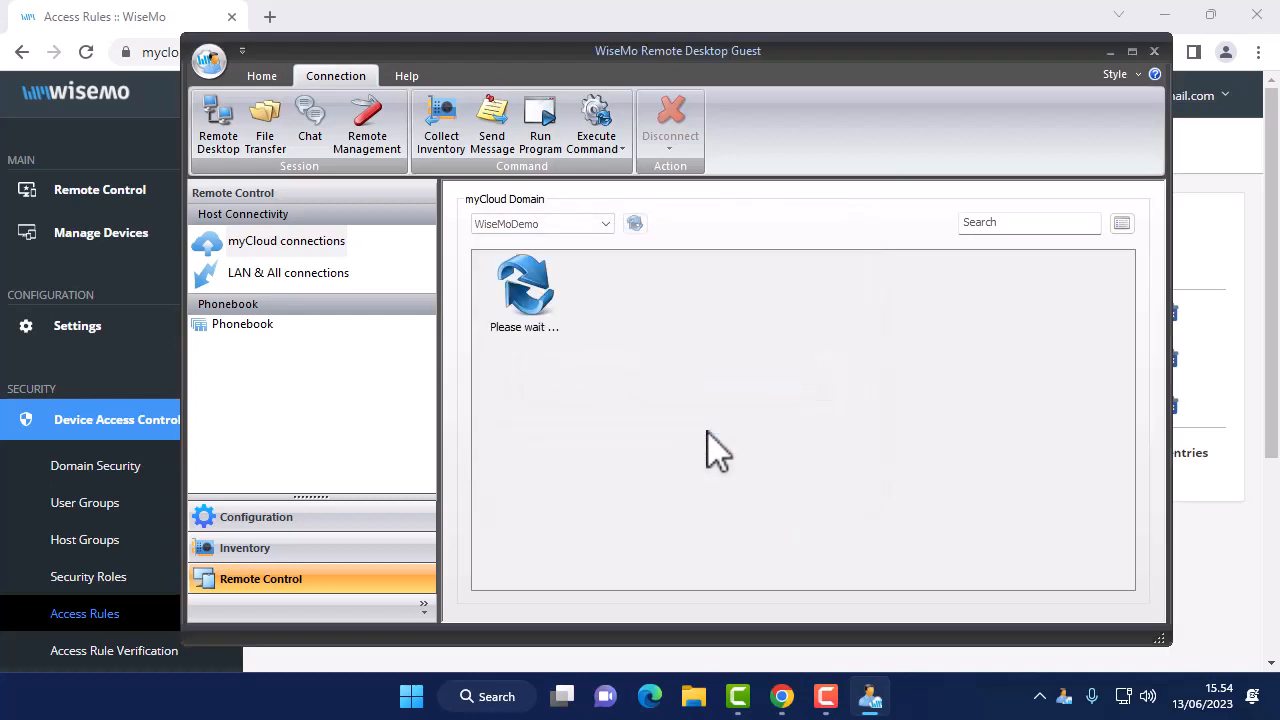
Open Ole-Dell10's remote desktop as the second user, then disconnect the session
double_click(655, 322)
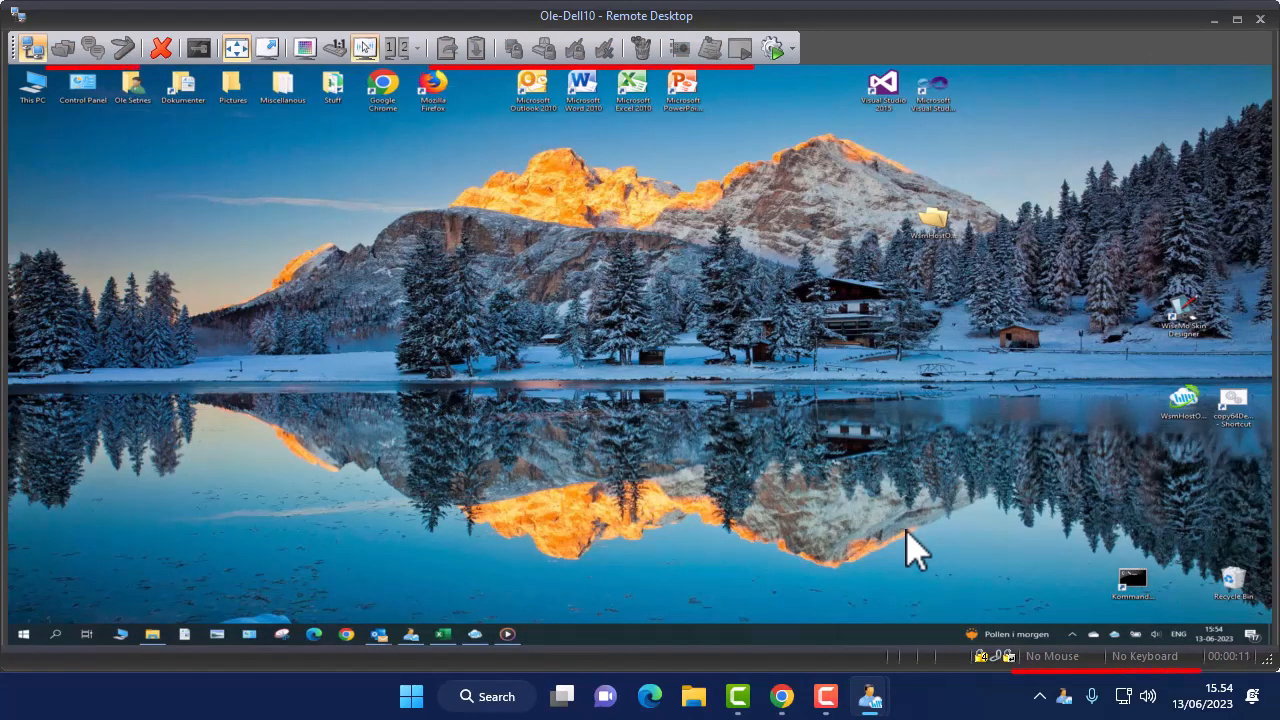
click(31, 50)
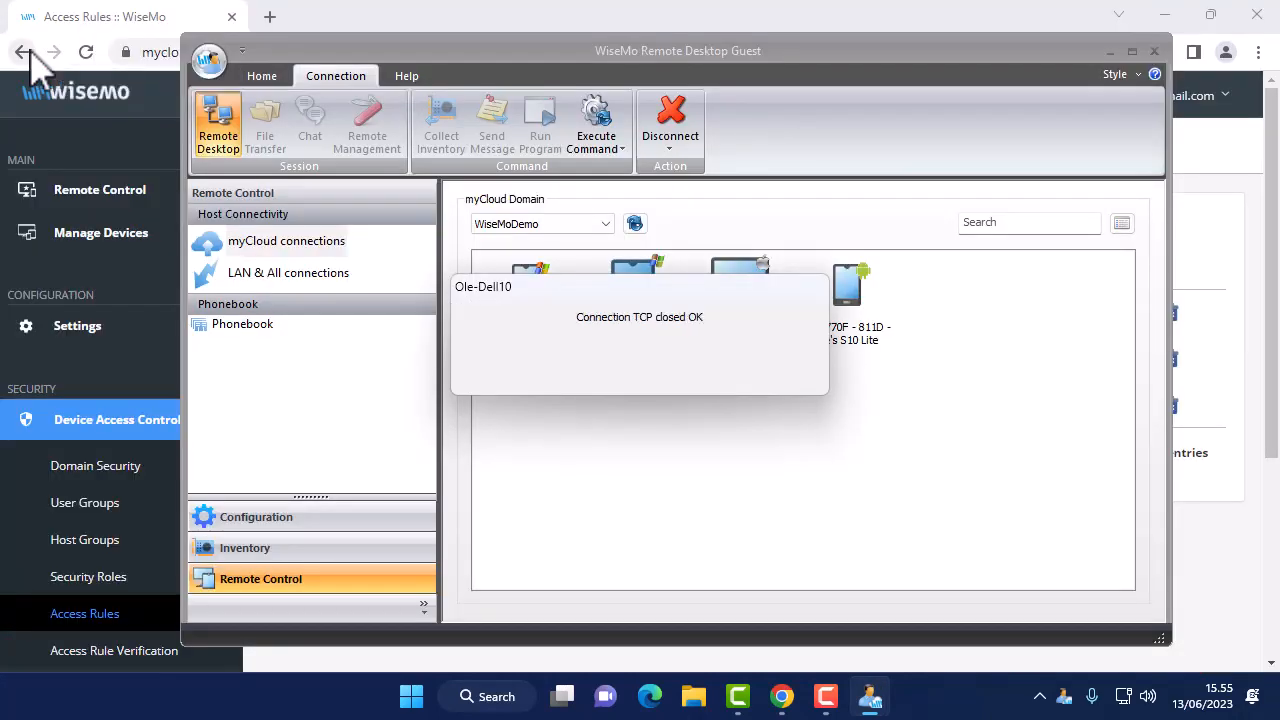
Log back on to the myCloud domain with the owner's e-mail and password
click(608, 225)
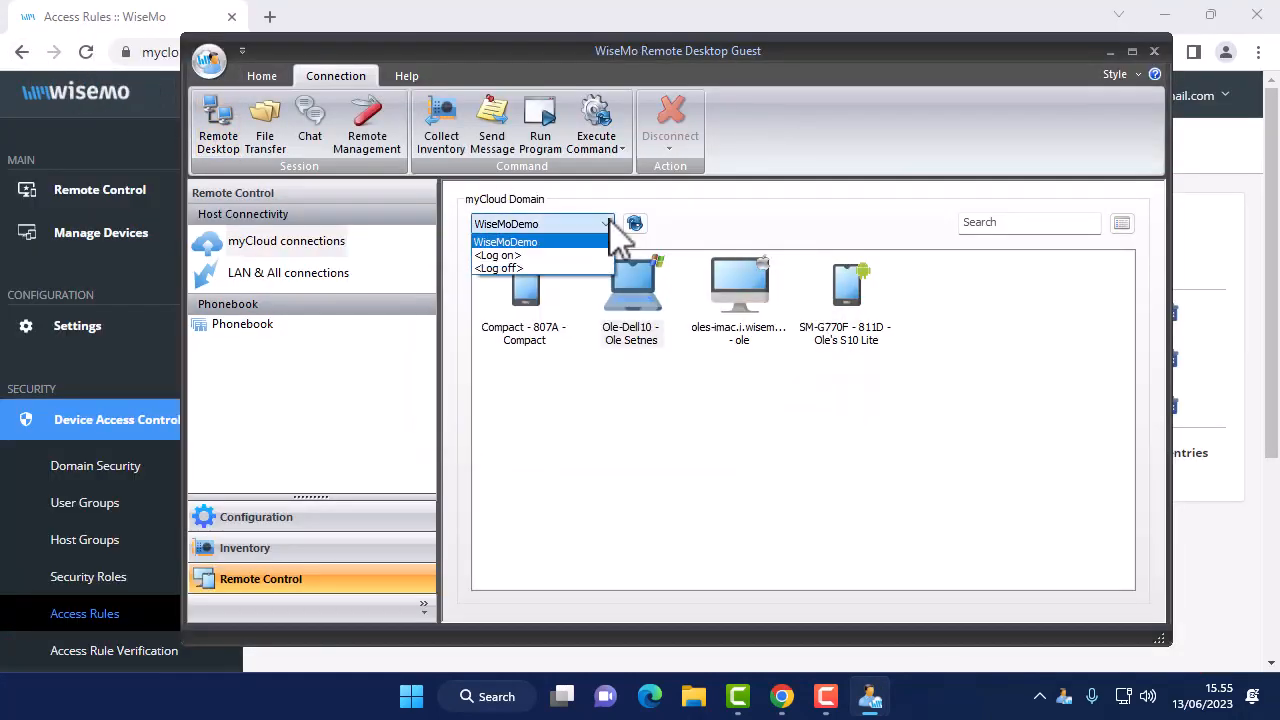
click(560, 256)
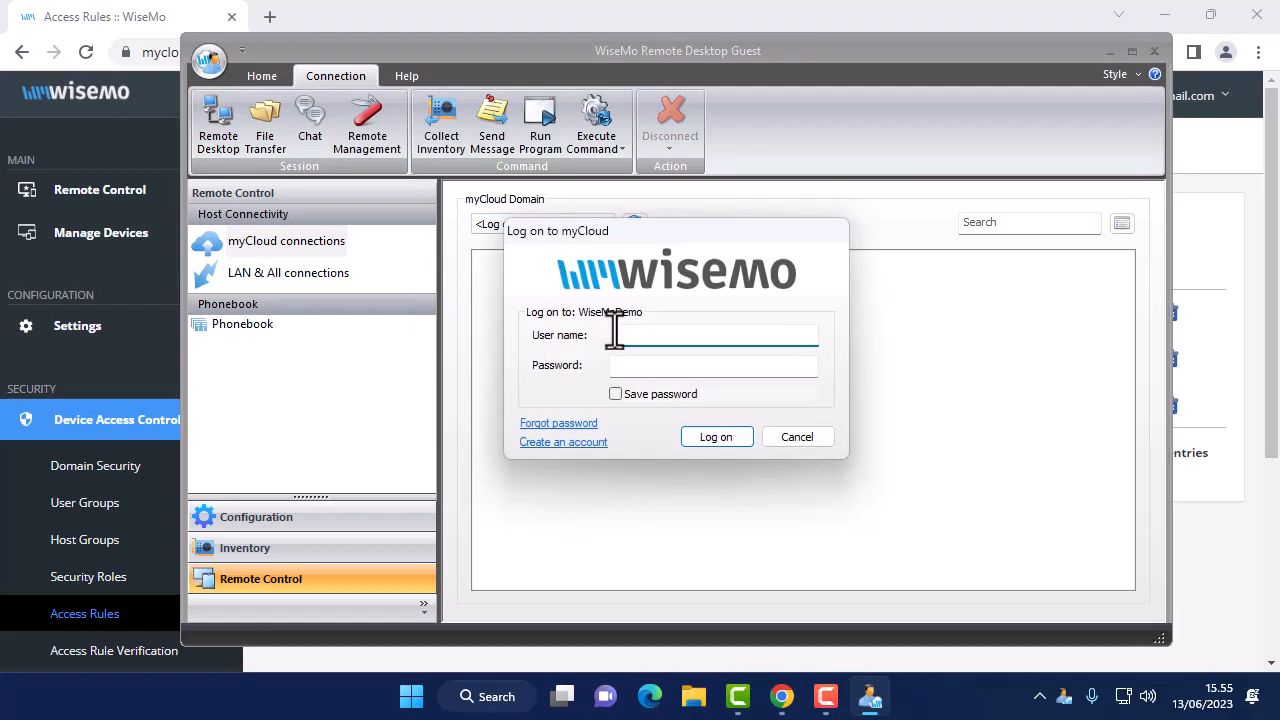
key(Tab)
text(••••••••)
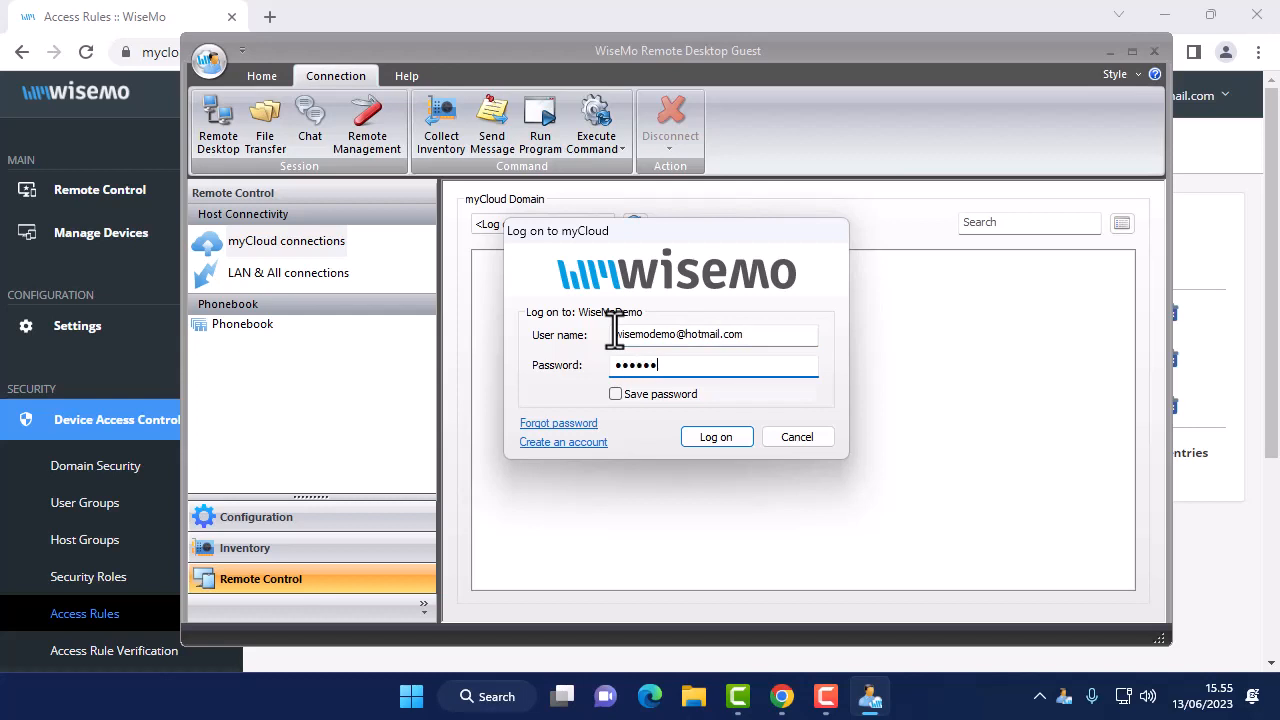
key(Return)
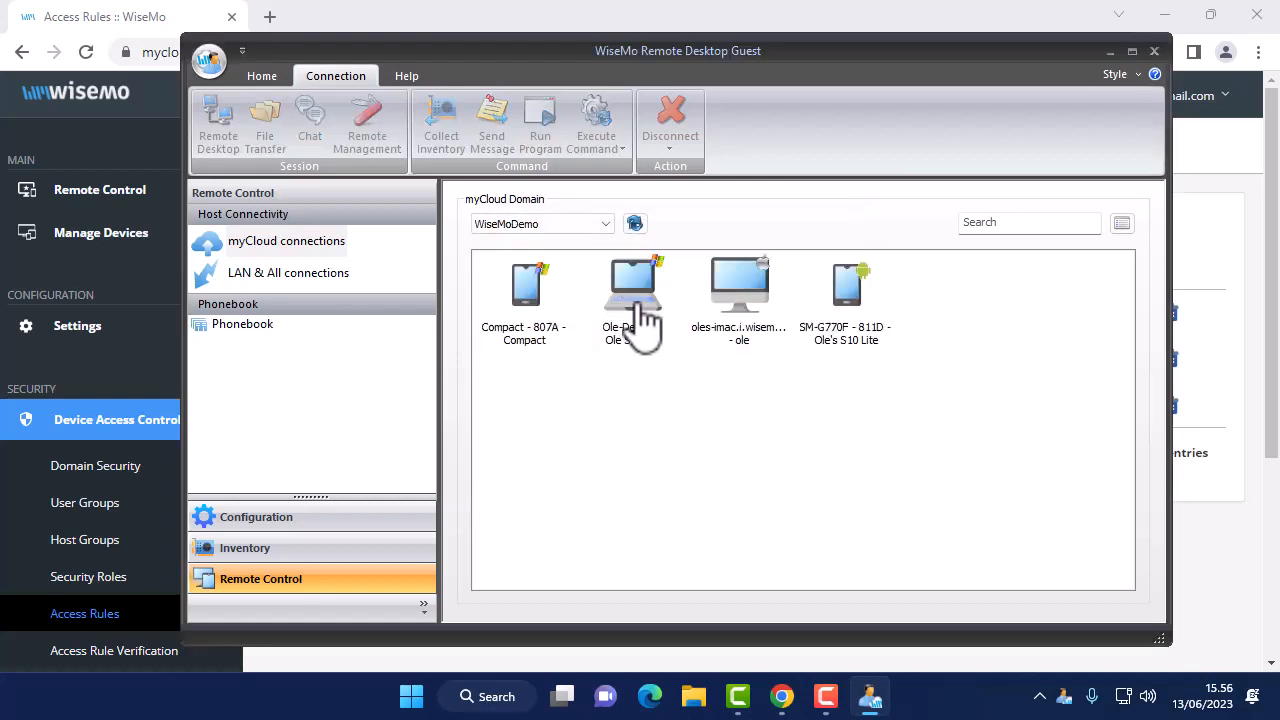
Connect to Ole-Dell10 and open its registry through Remote Management
double_click(634, 318)
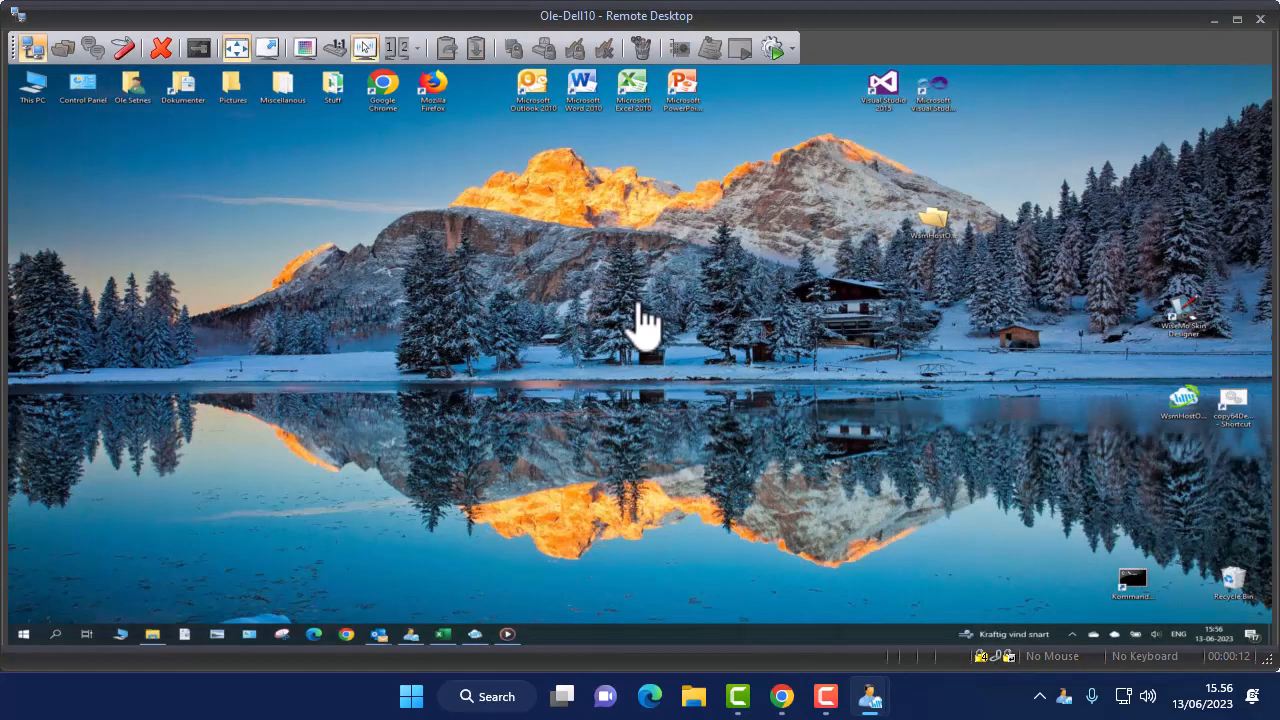
click(128, 48)
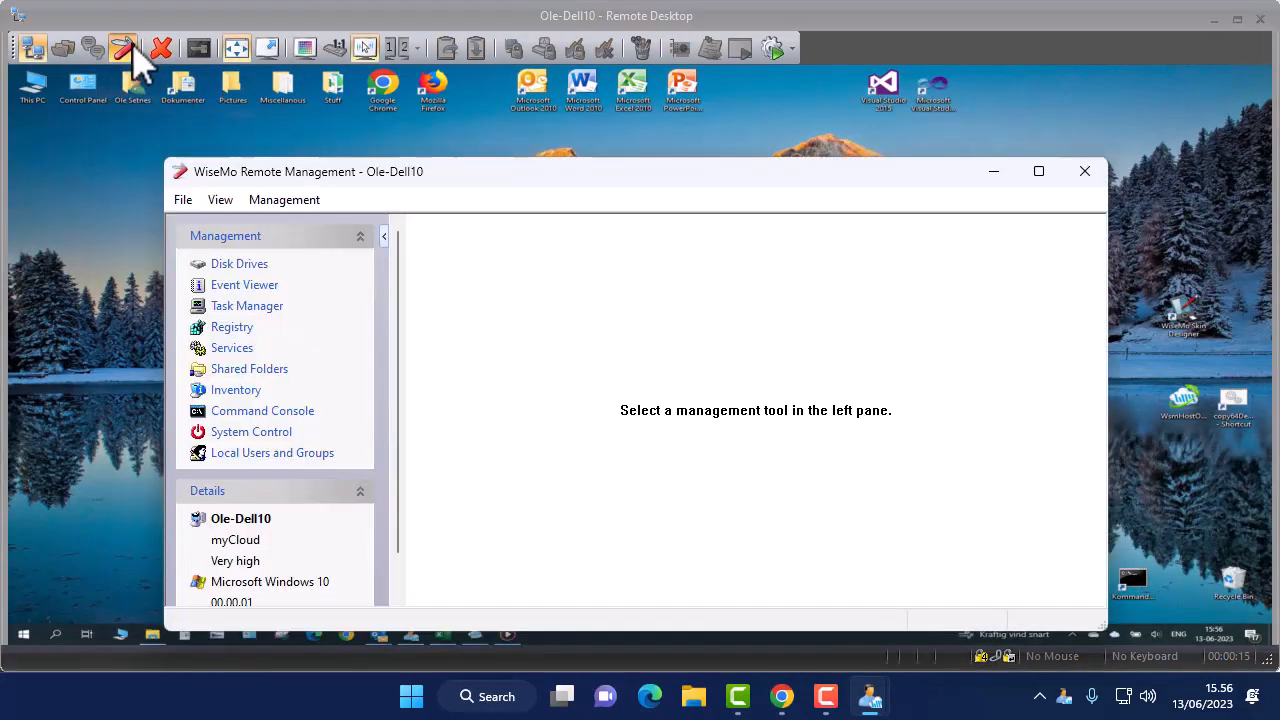
click(231, 326)
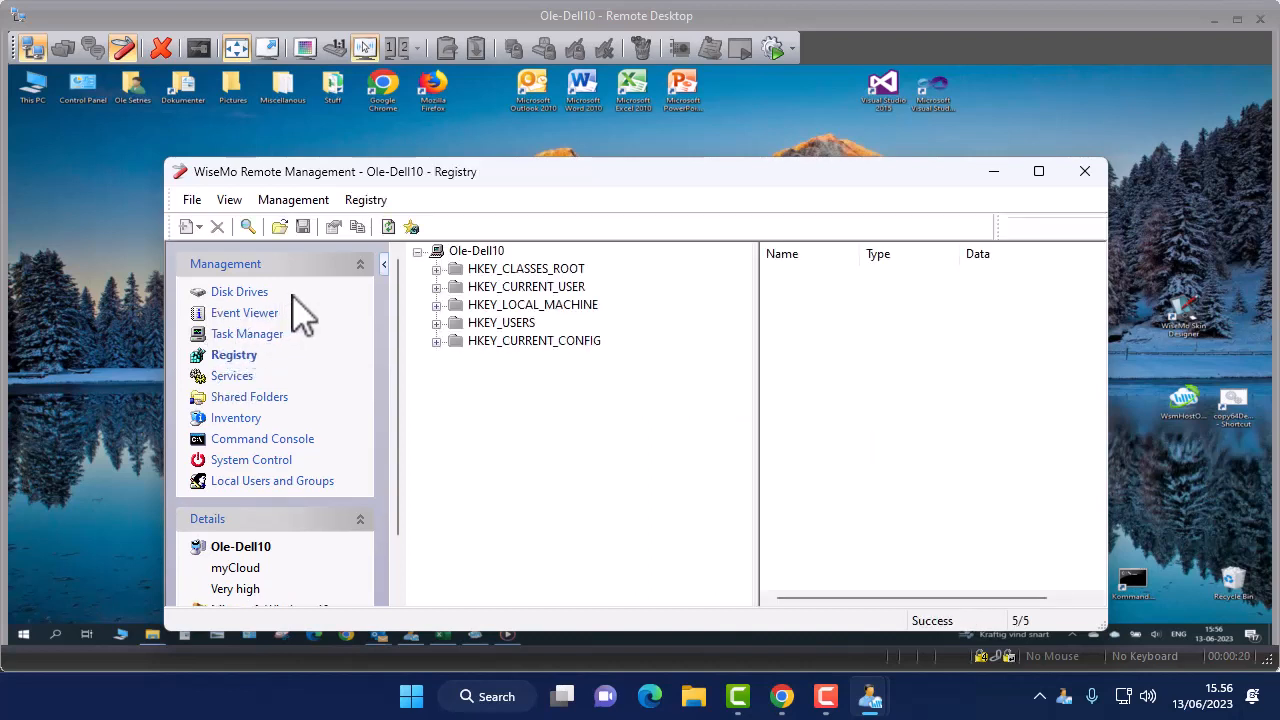
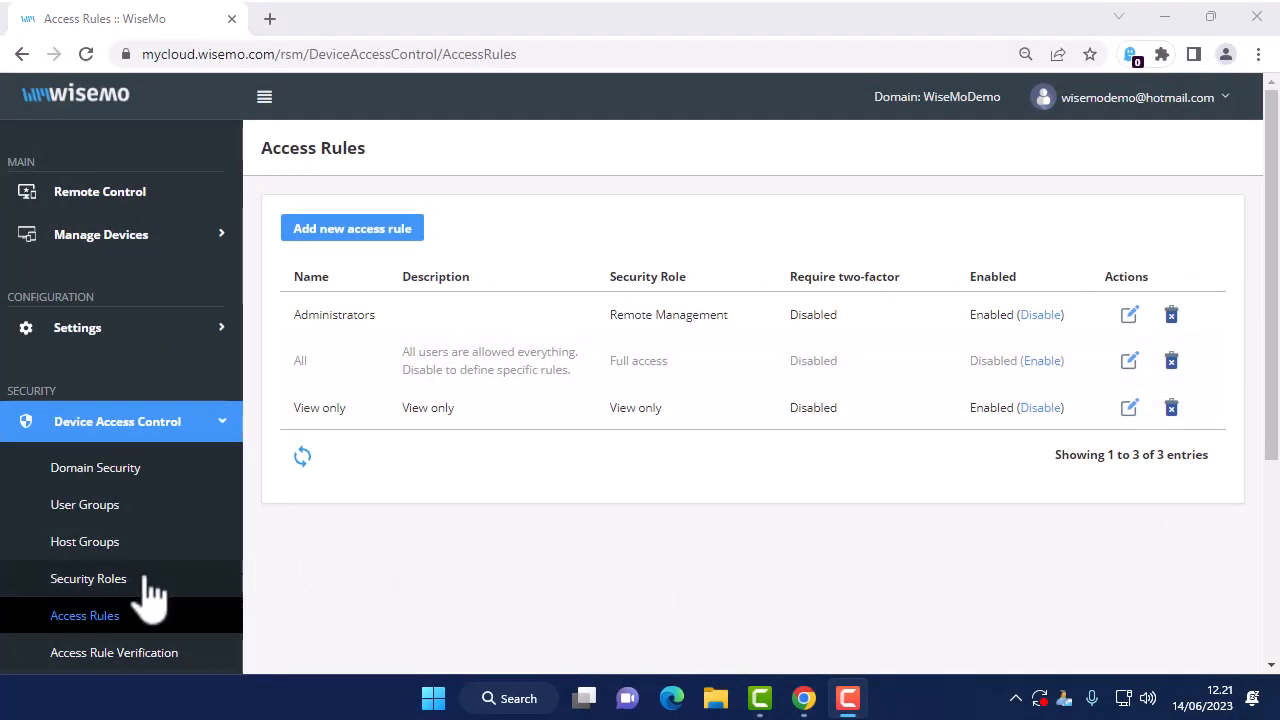
Set the View only security role's Confirm access to 'Yes, except when' and update it
click(118, 583)
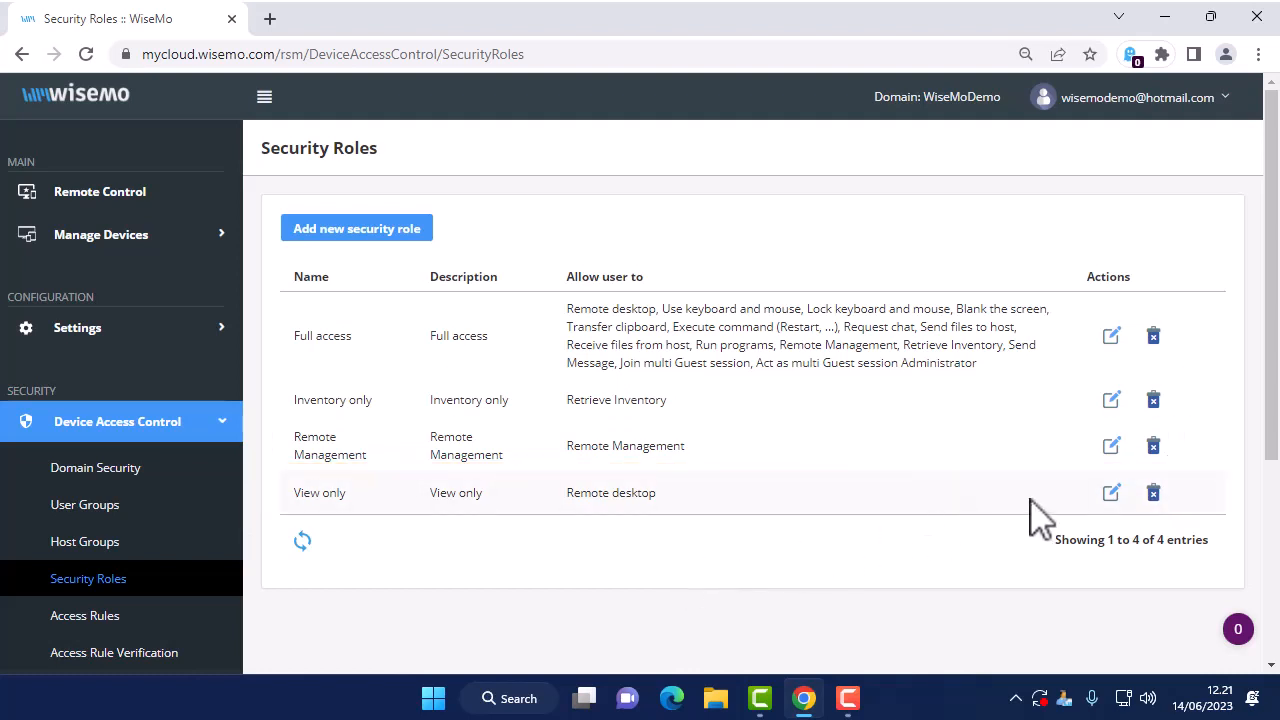
click(1108, 493)
click(462, 608)
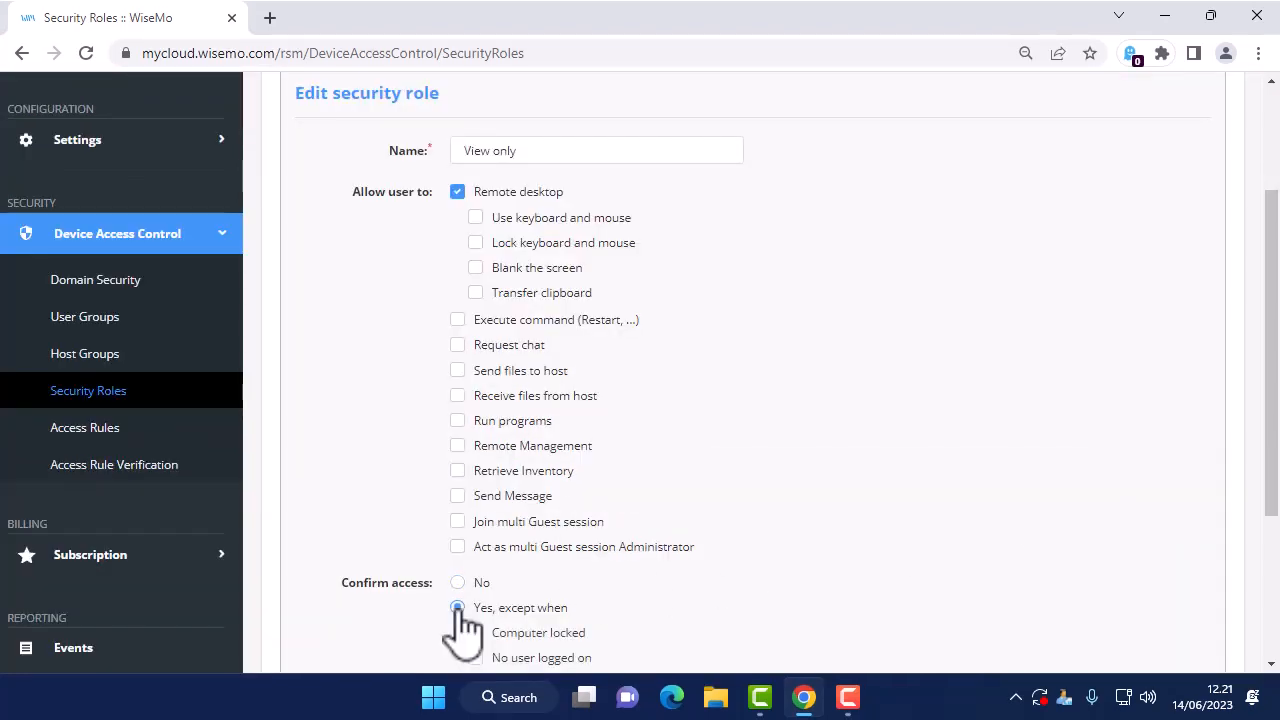
scroll(462, 612, down, 1)
scroll(466, 600, down, 2)
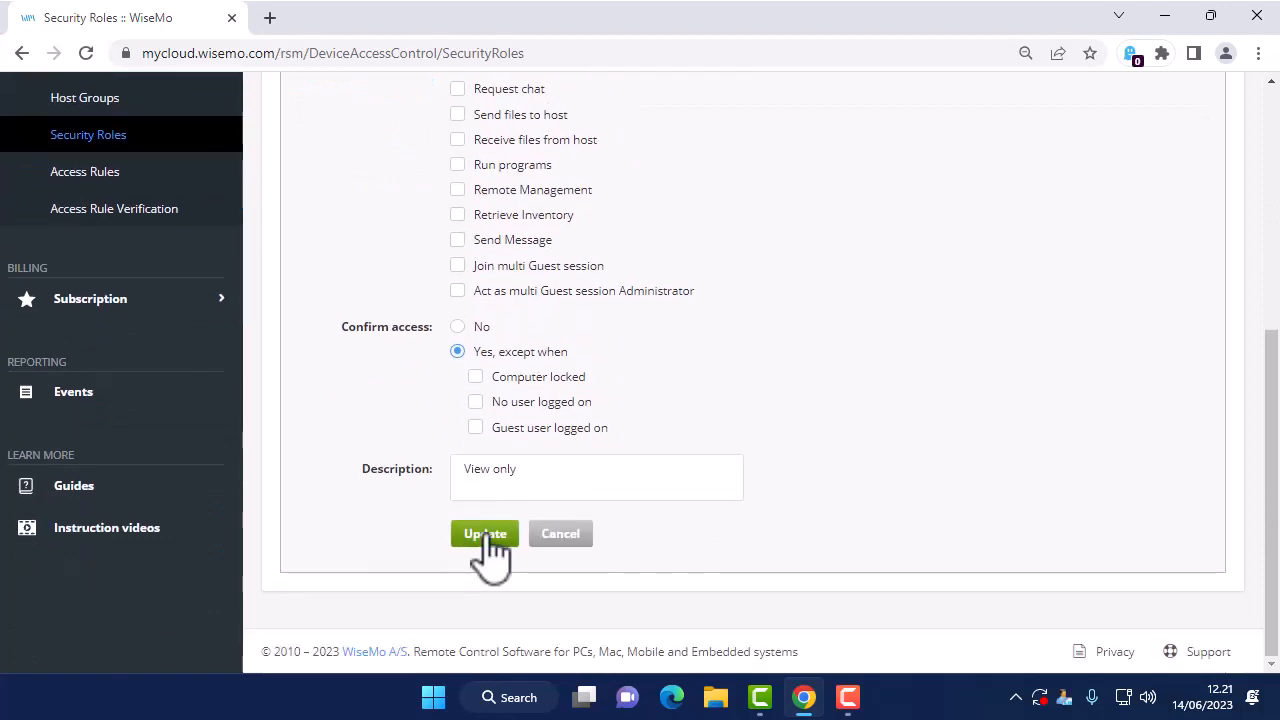
click(486, 534)
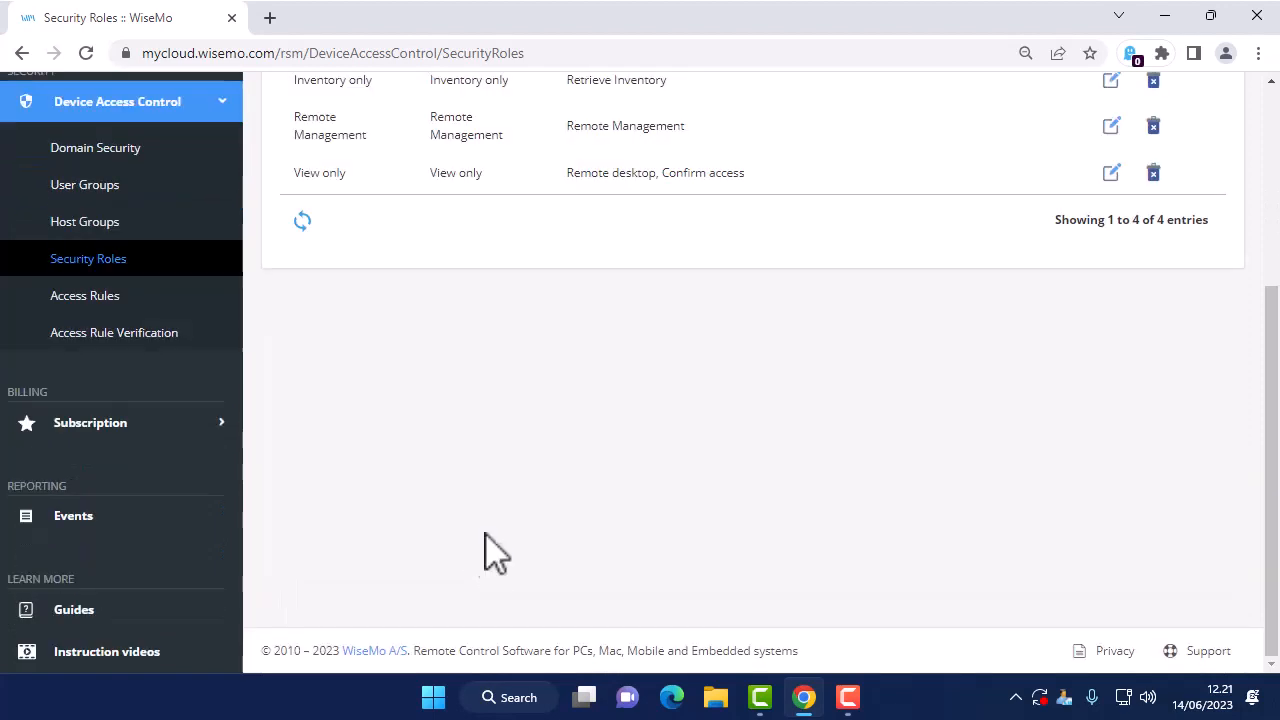
Test a connection to the Dell laptop from the Guest, then close the session
click(1064, 700)
double_click(597, 315)
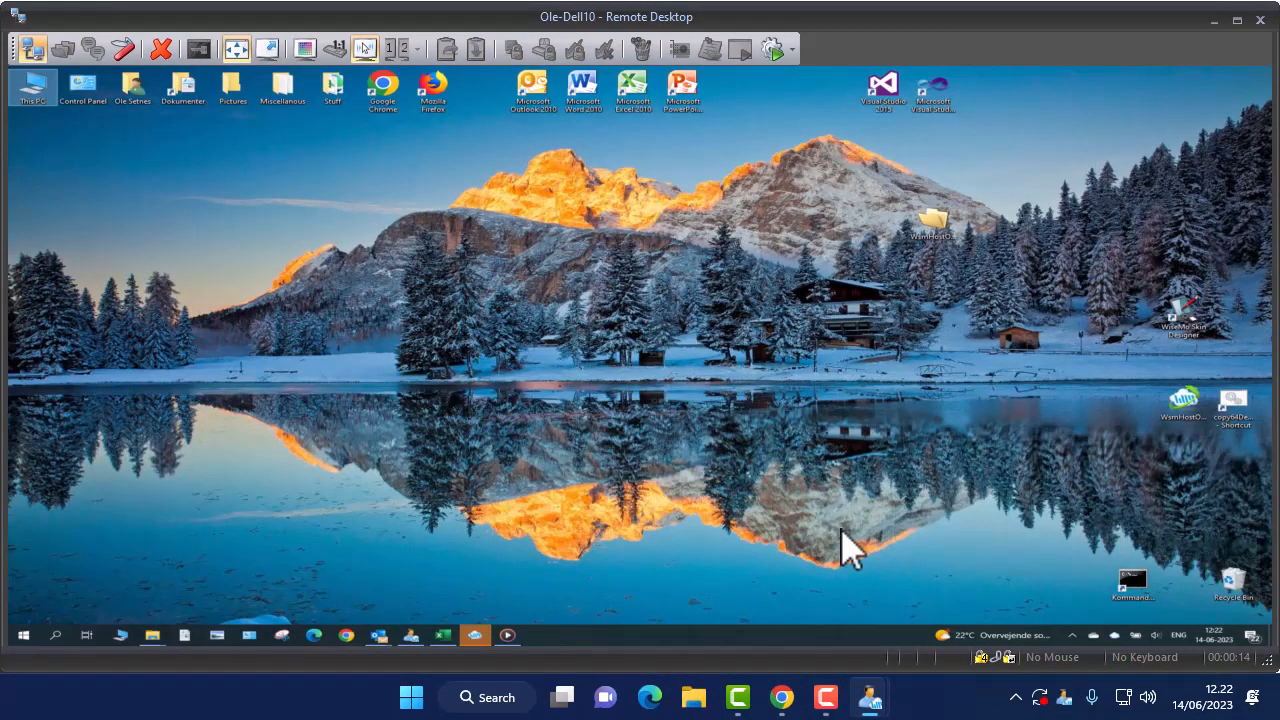
click(1260, 19)
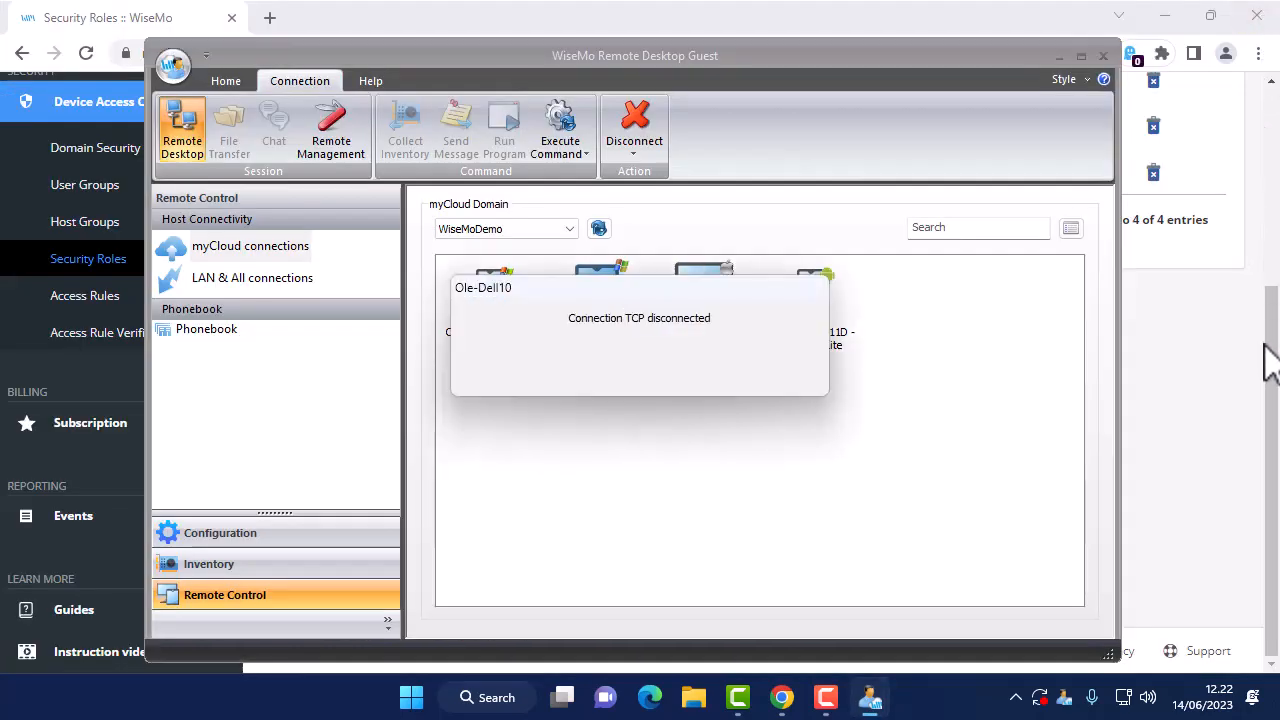
click(1235, 378)
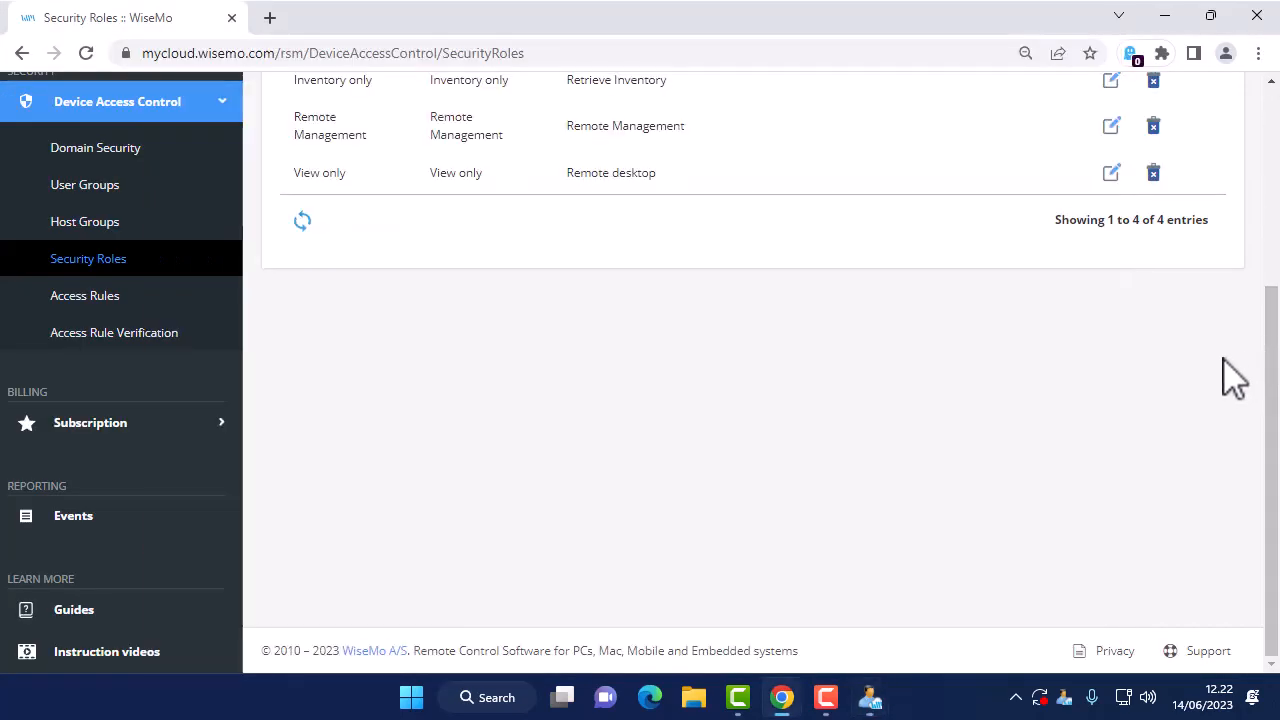
Make the Remote Management role also require host confirmation of access
scroll(905, 352, up, 3)
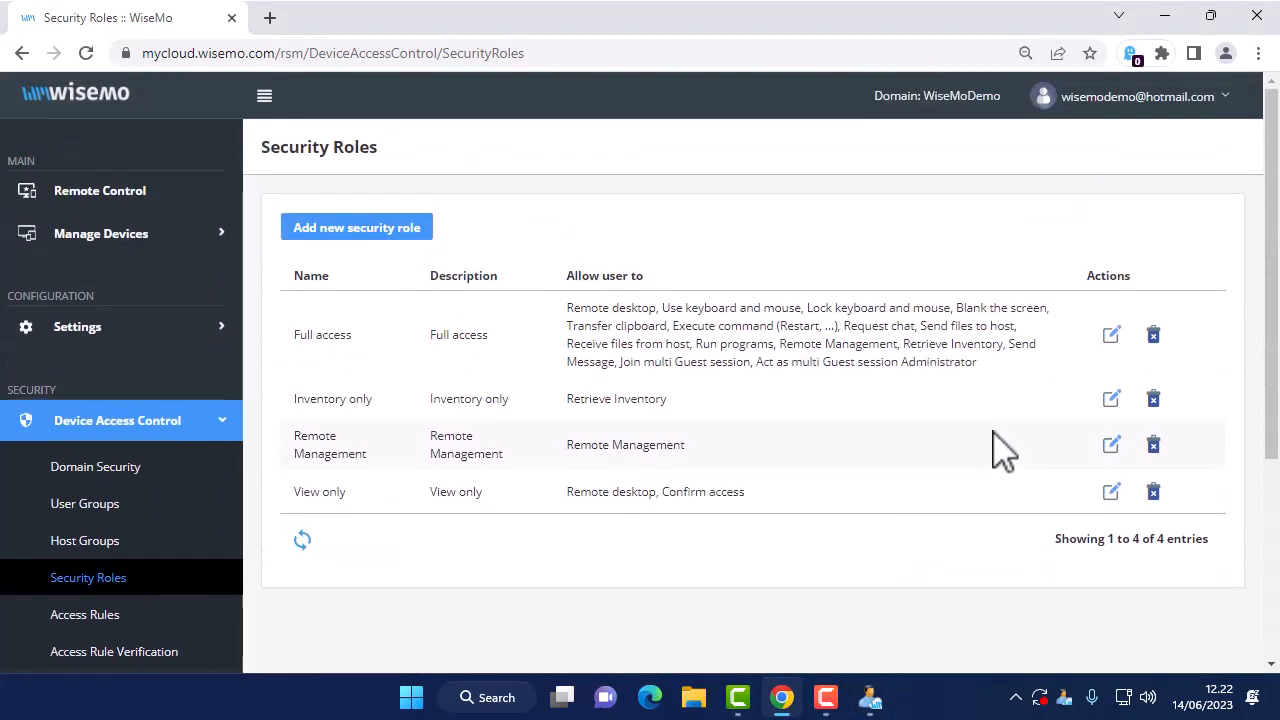
click(1110, 442)
scroll(1110, 458, down, 3)
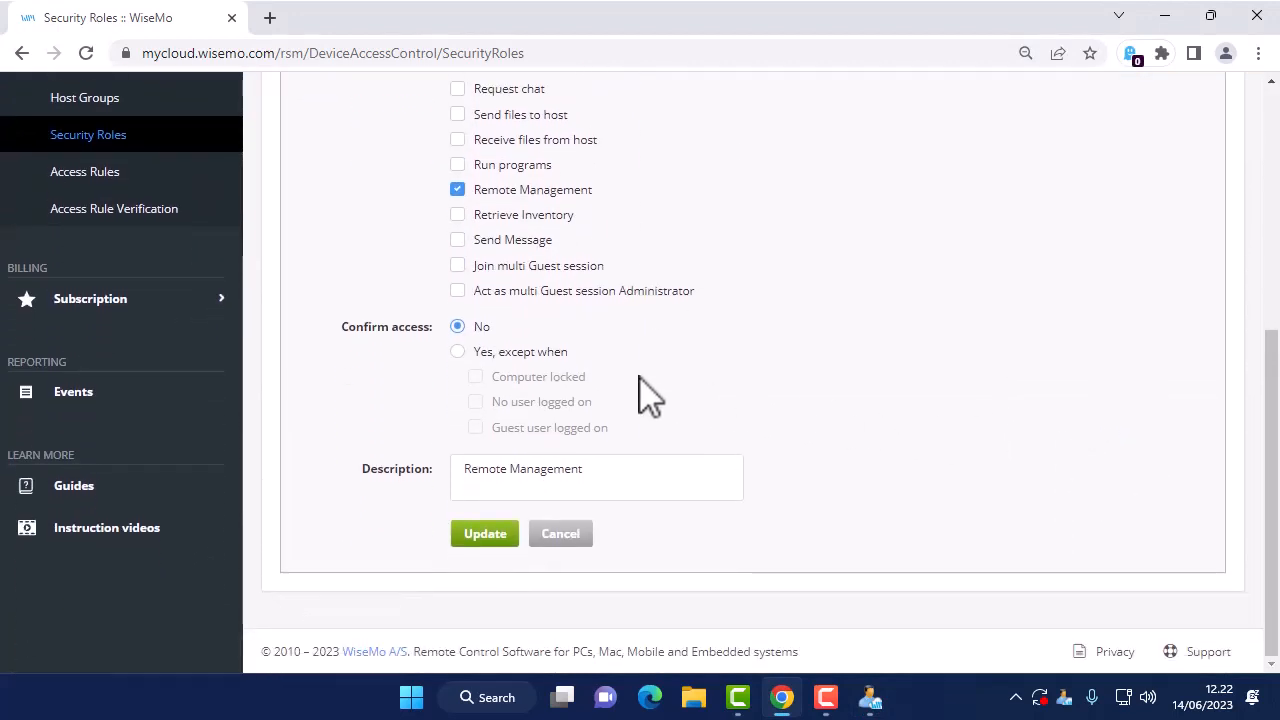
click(458, 354)
click(489, 537)
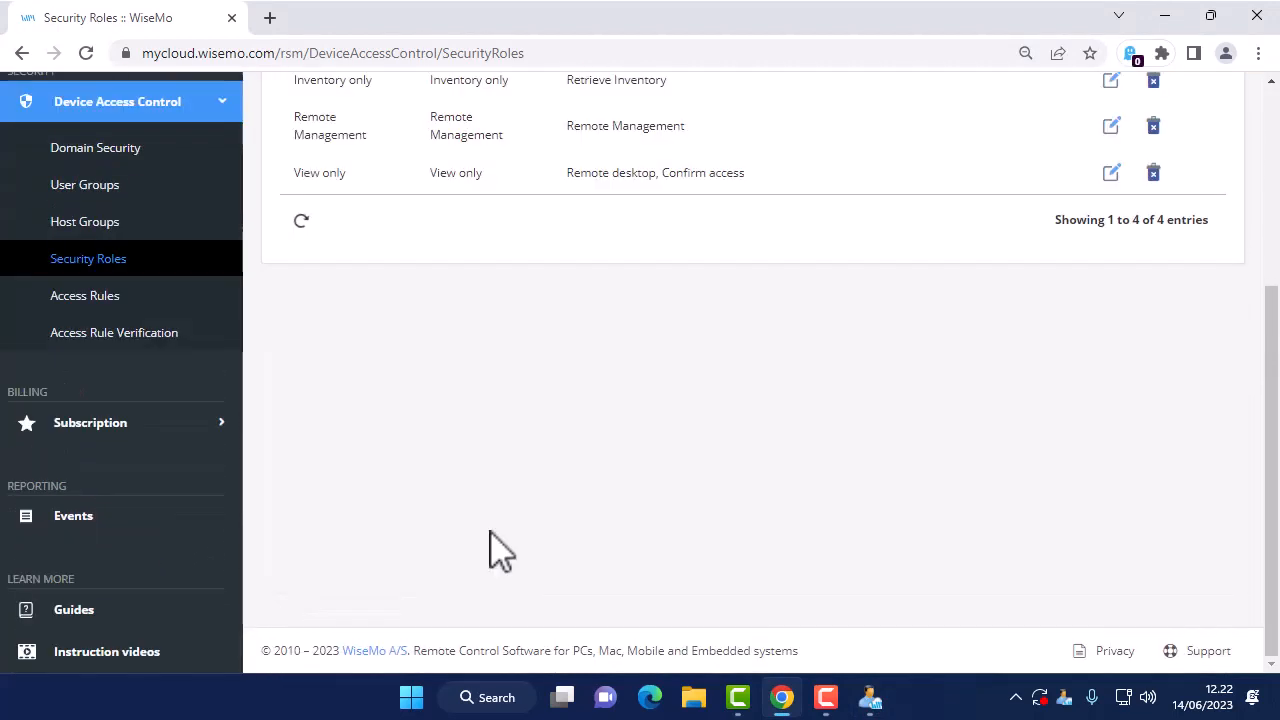
click(876, 703)
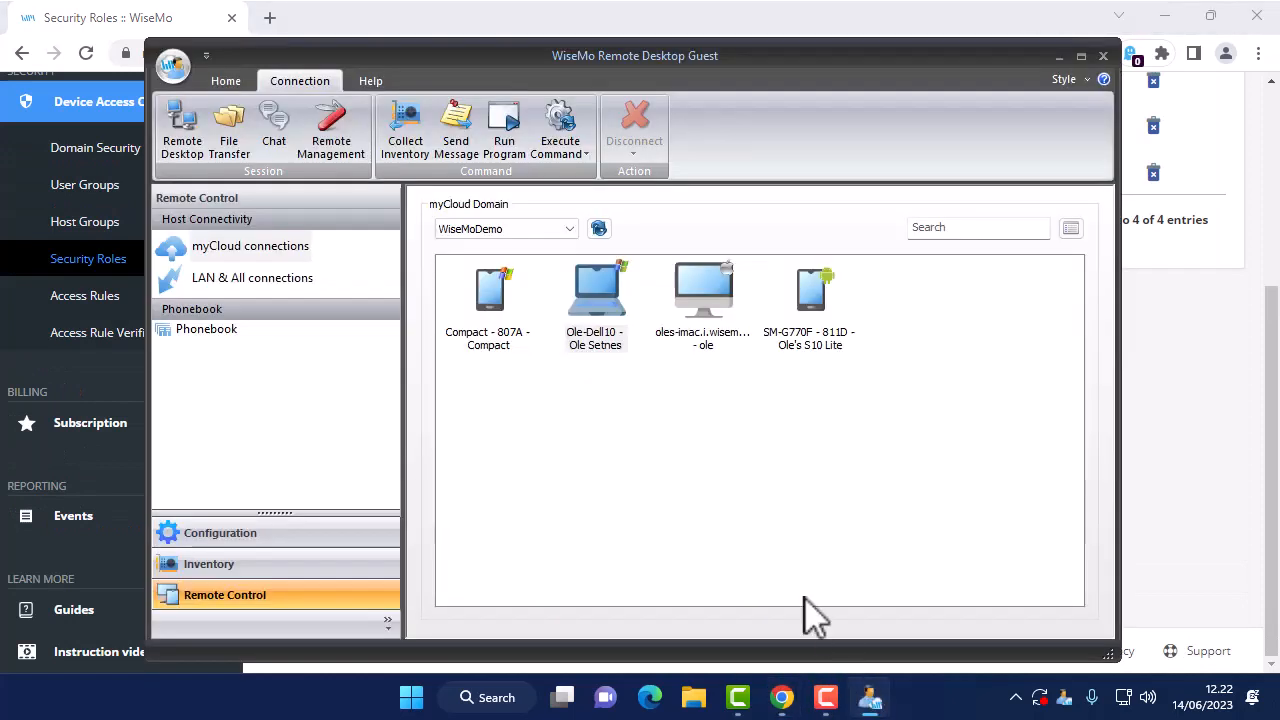
Connect to Ole-Dell10, then cancel the request while it awaits host confirmation
click(602, 302)
double_click(603, 312)
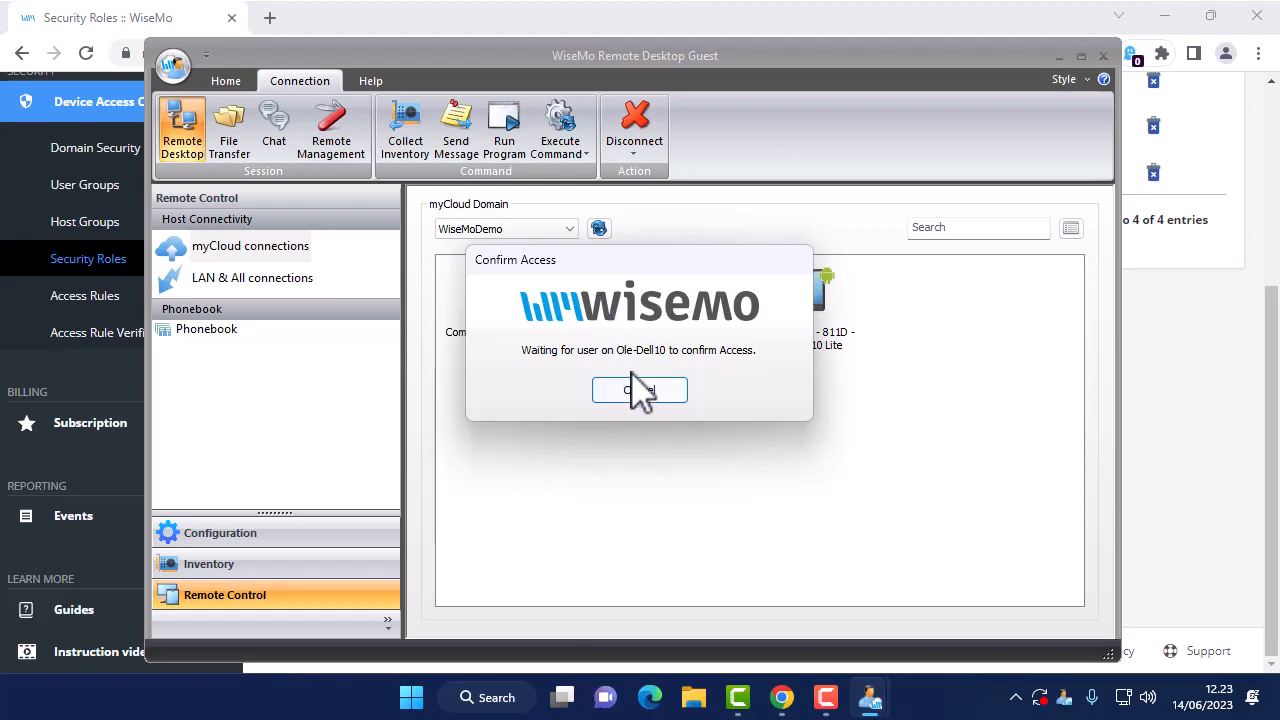
click(638, 389)
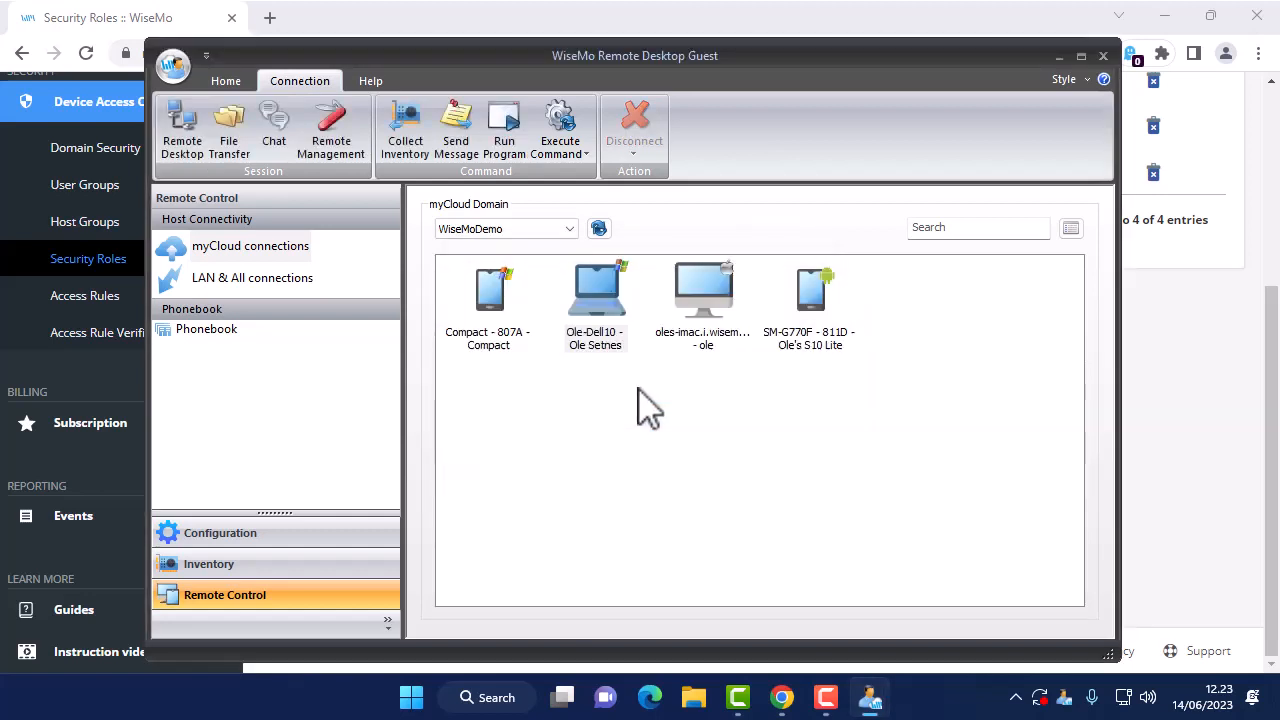
click(656, 21)
Tick 'Computer locked' under Confirm access for the View only role and update it
scroll(802, 290, up, 3)
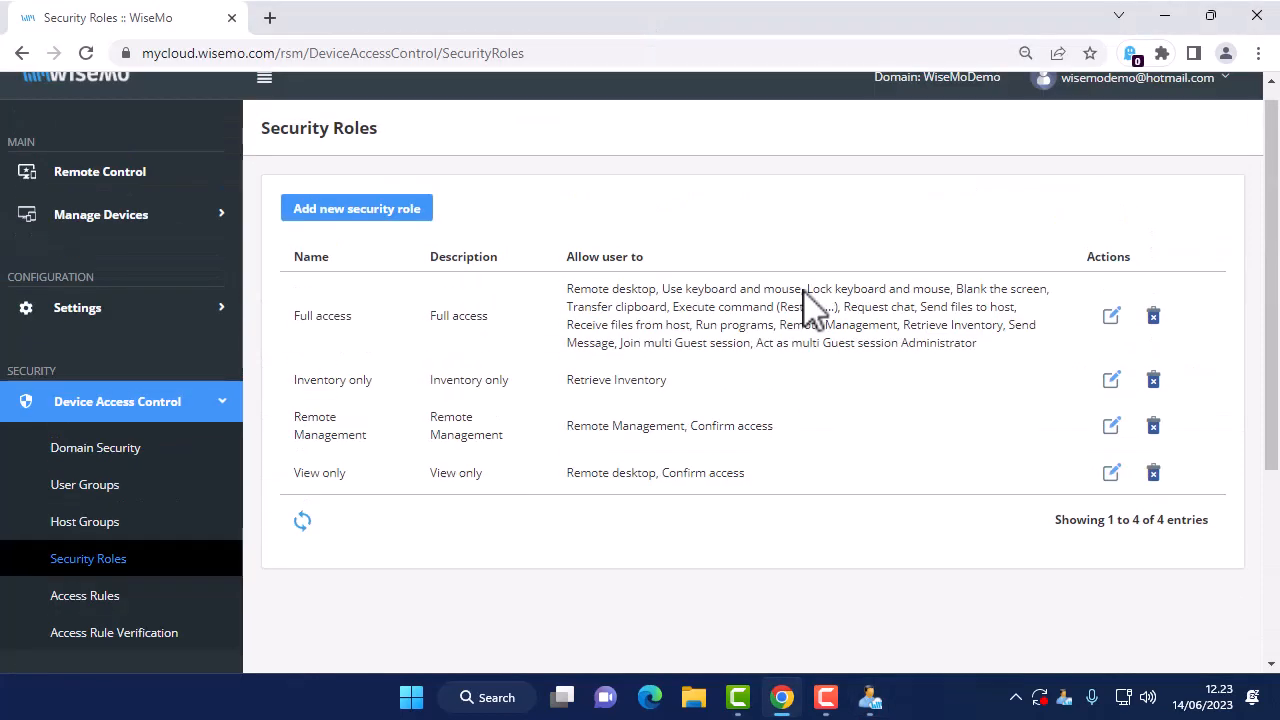
click(1111, 472)
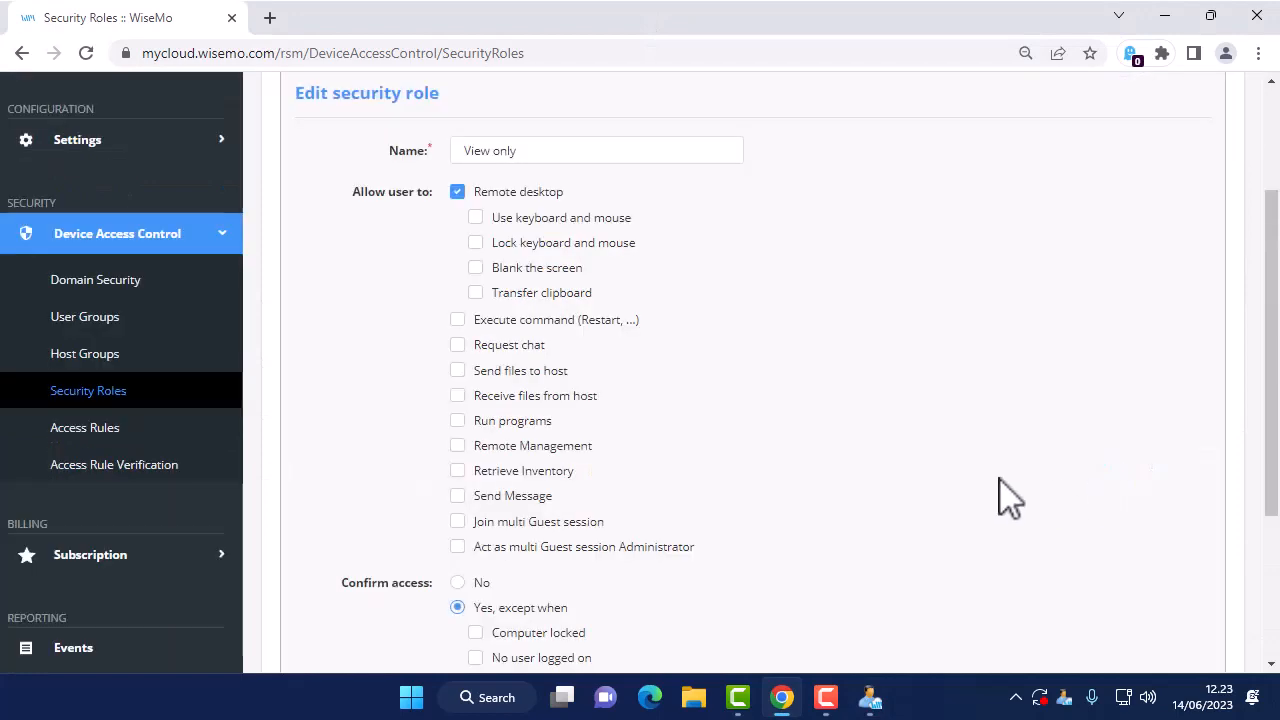
scroll(591, 477, down, 5)
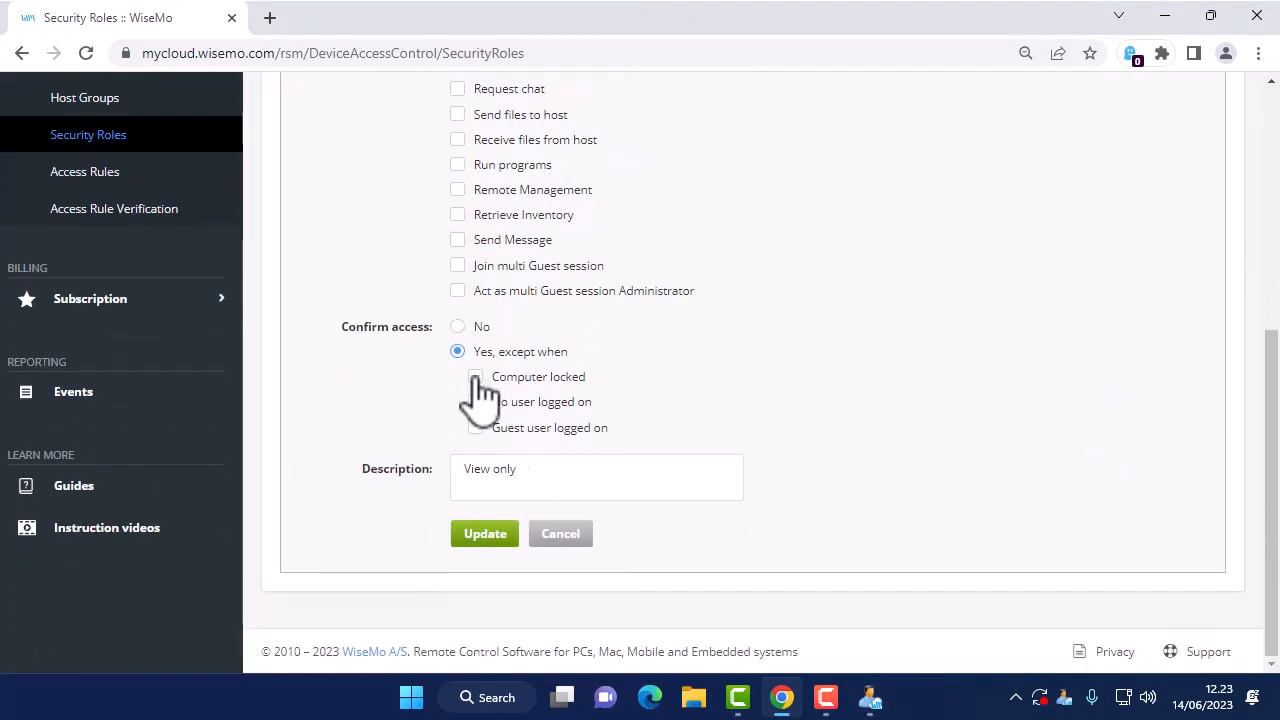
click(476, 378)
click(490, 534)
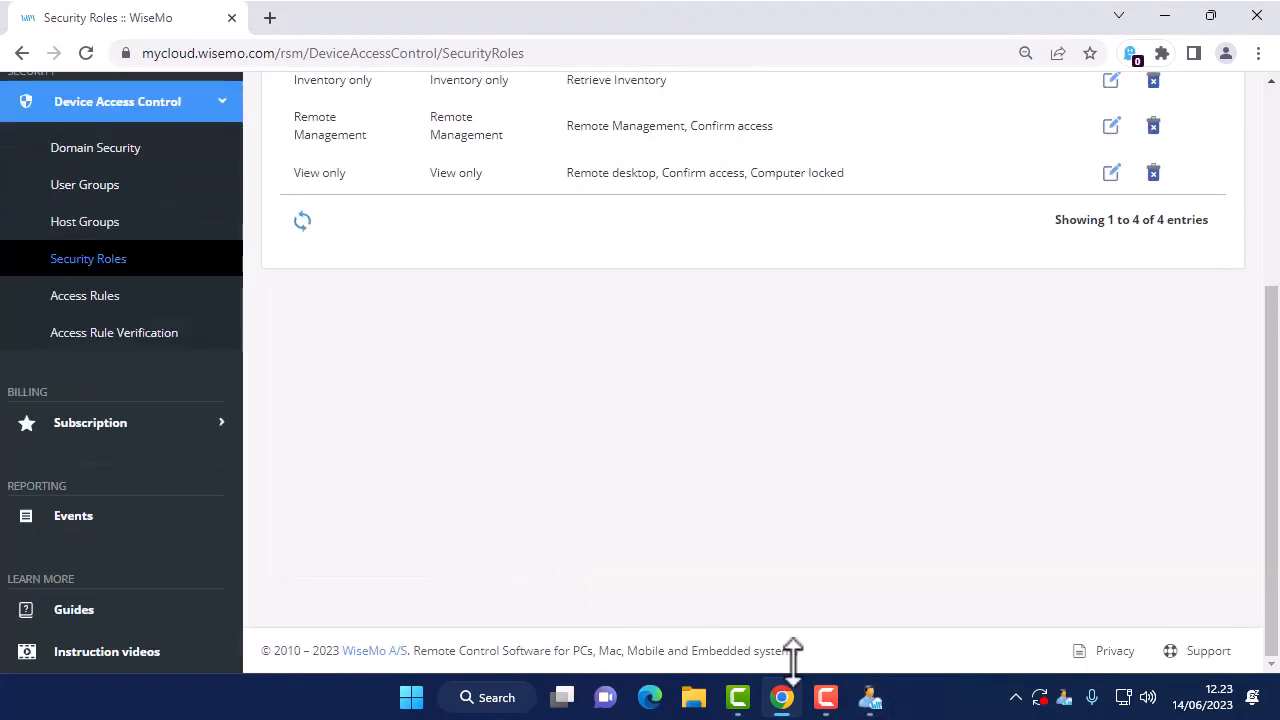
Connect to the Dell laptop from the Guest again, then close the remote window
click(869, 698)
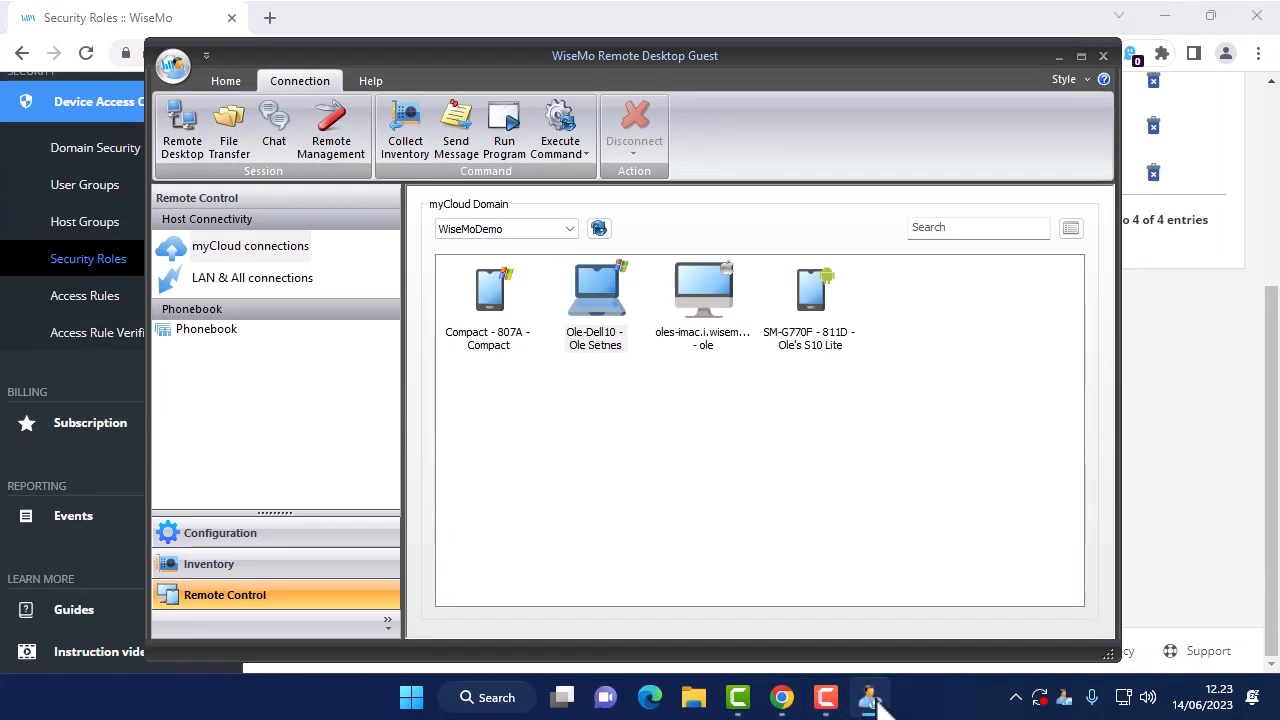
double_click(600, 322)
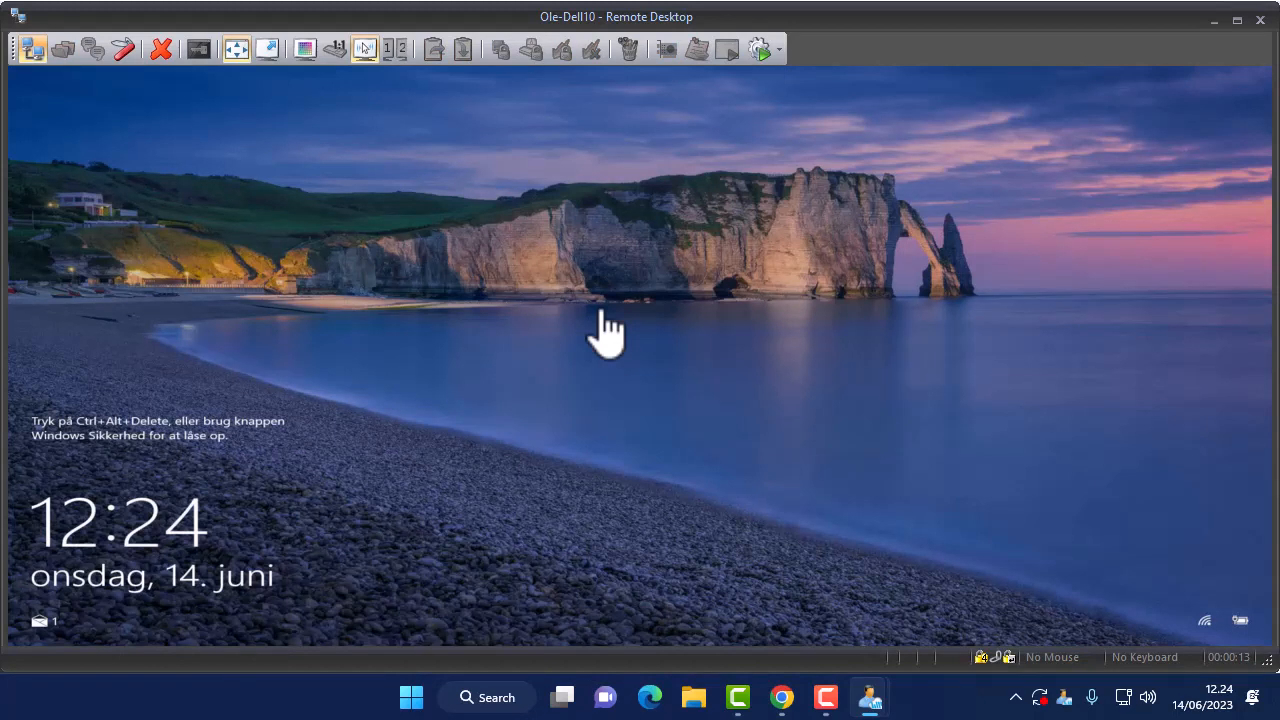
click(1259, 20)
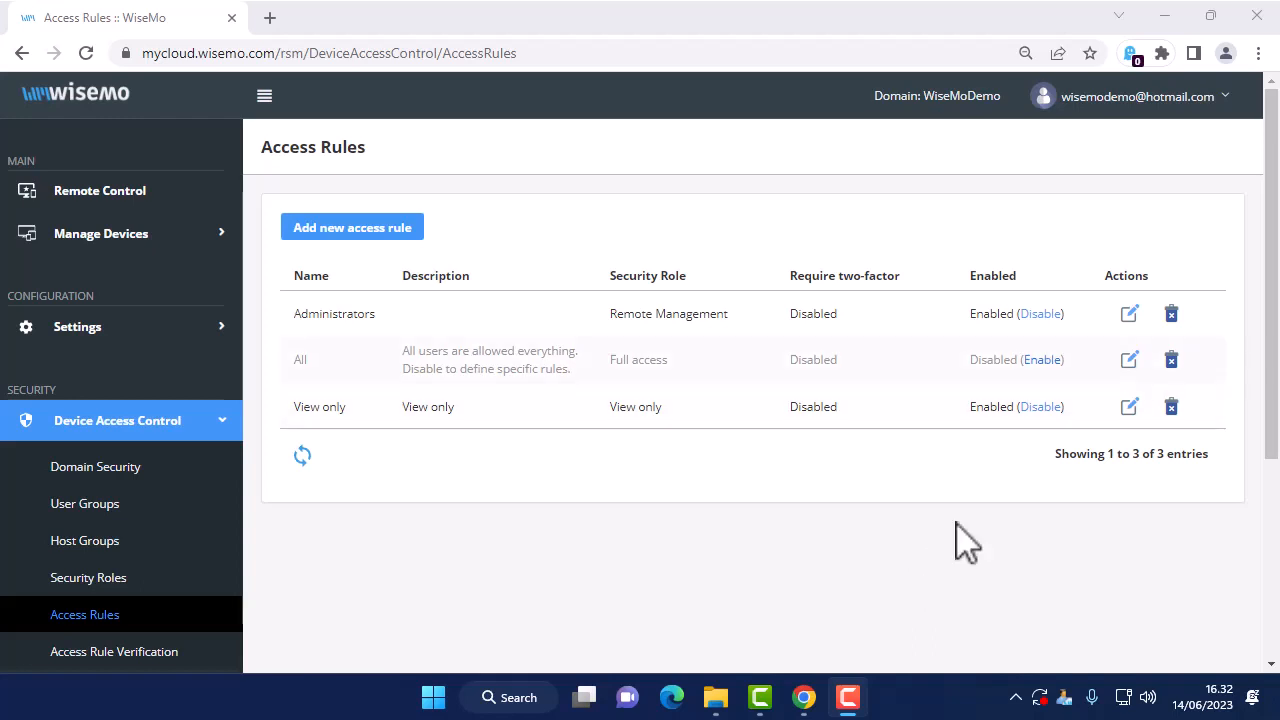
Protect the Administrators access rule with two-factor authentication and update it
click(1131, 316)
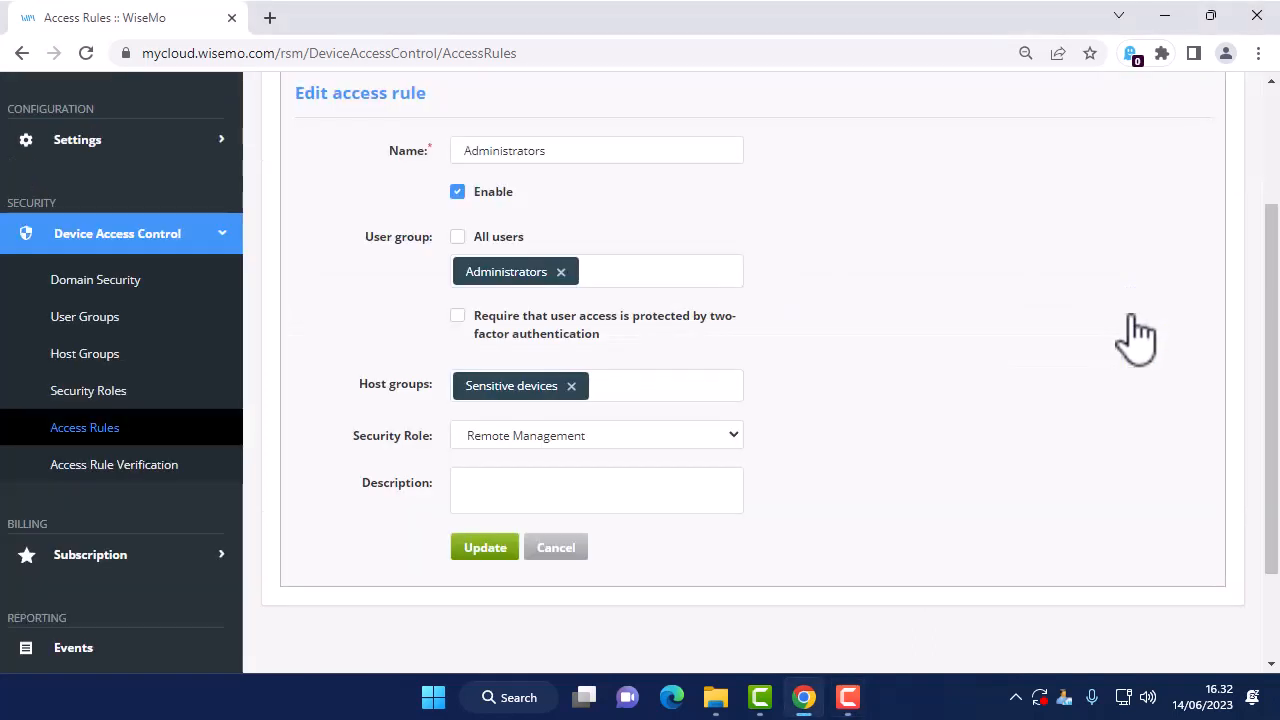
scroll(917, 363, up, 2)
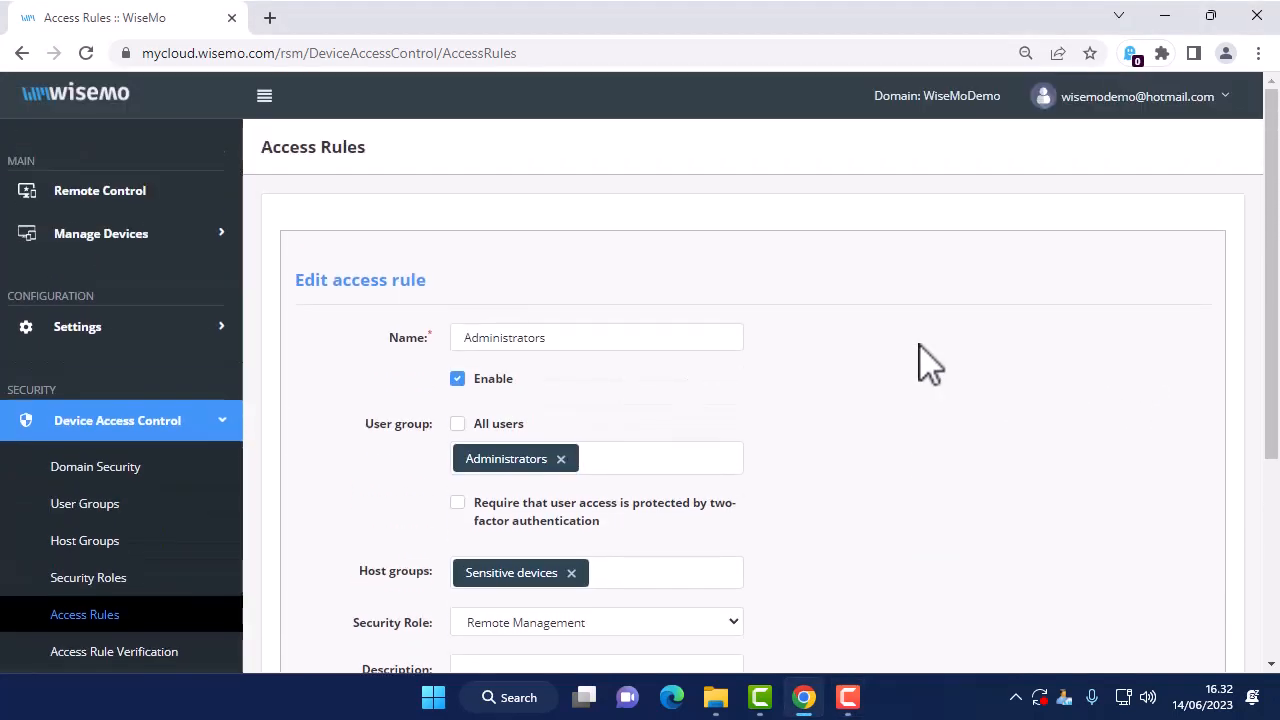
scroll(928, 365, down, 1)
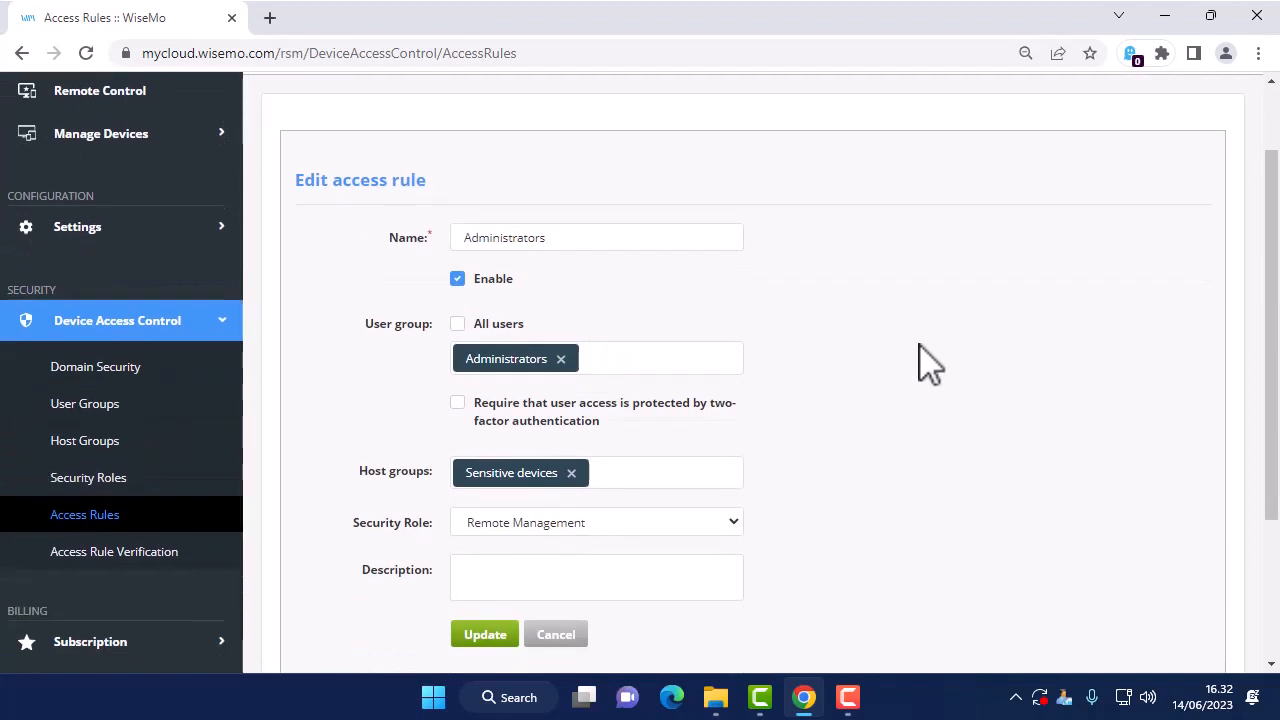
click(457, 403)
click(485, 638)
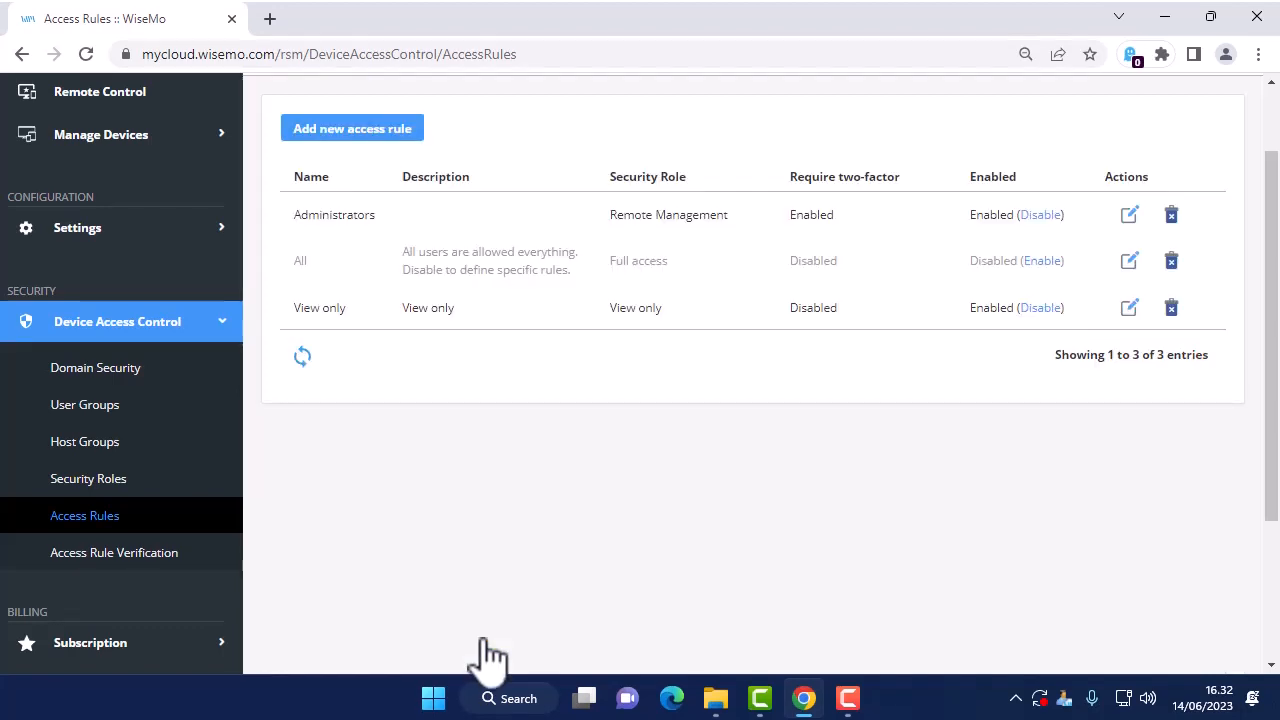
Log the Guest on to myCloud as the second user, with password and authenticator verification code
click(1064, 698)
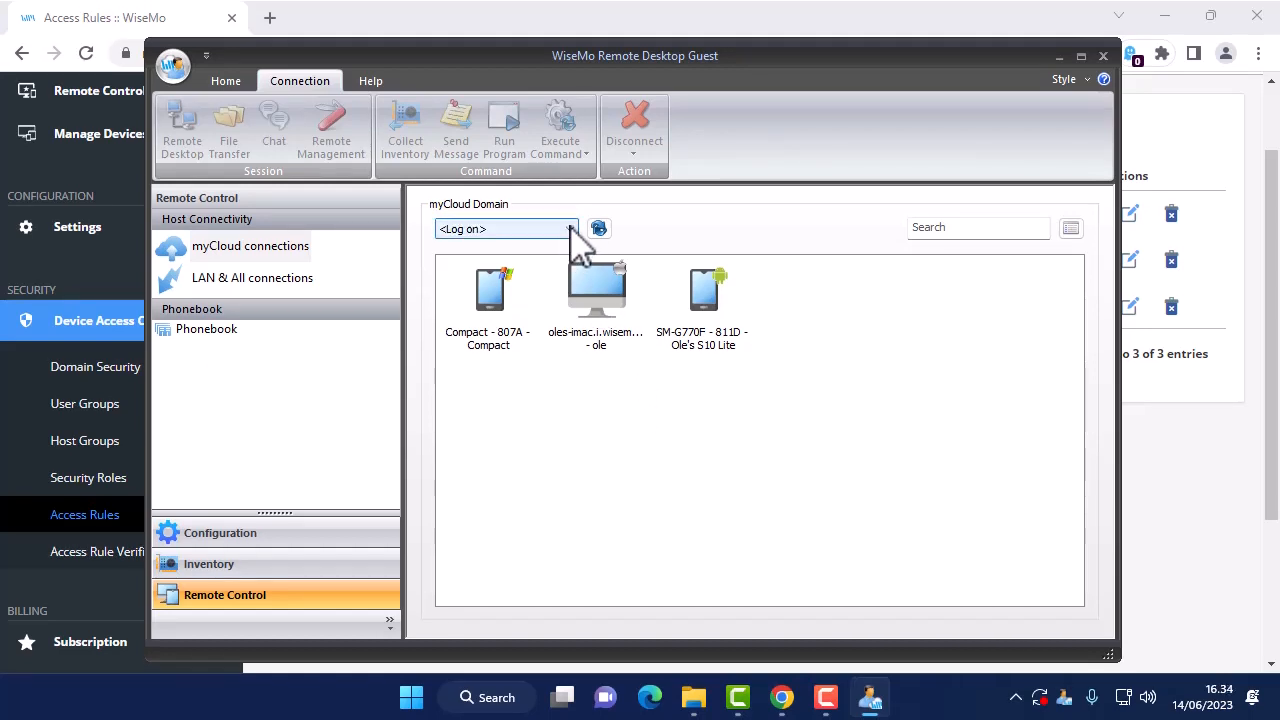
click(572, 230)
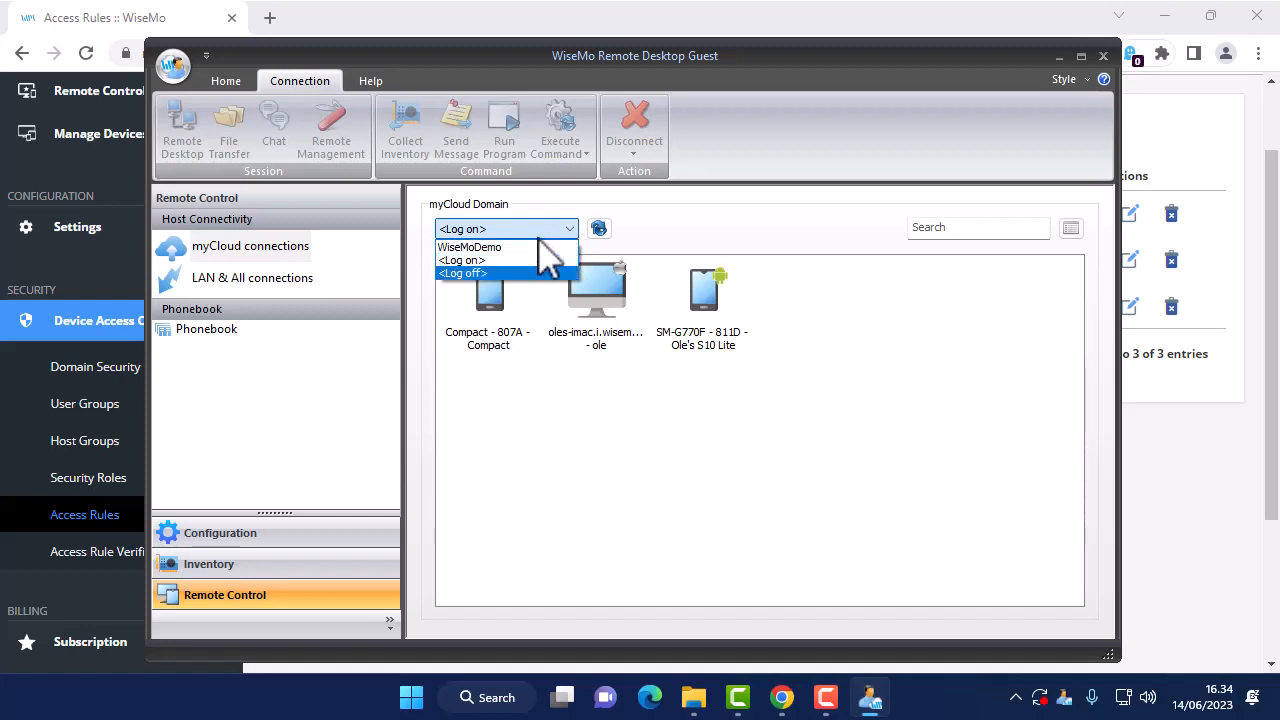
click(495, 260)
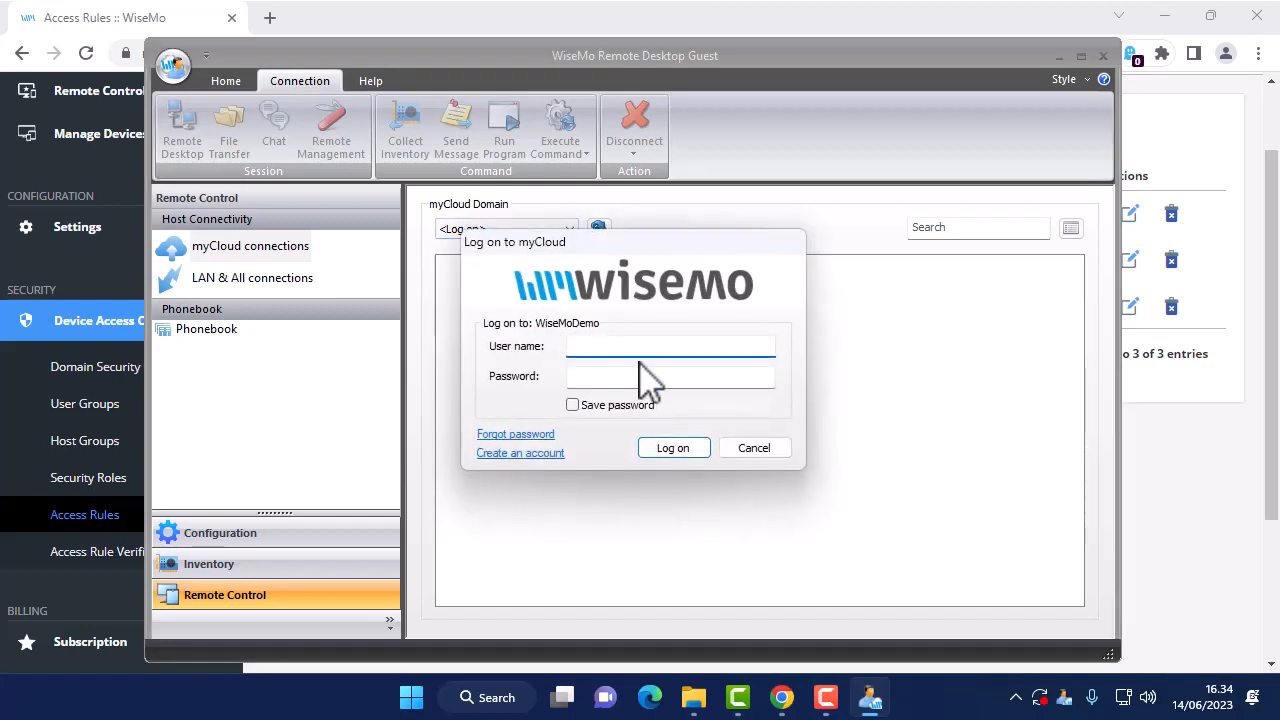
key(Tab)
text(********)
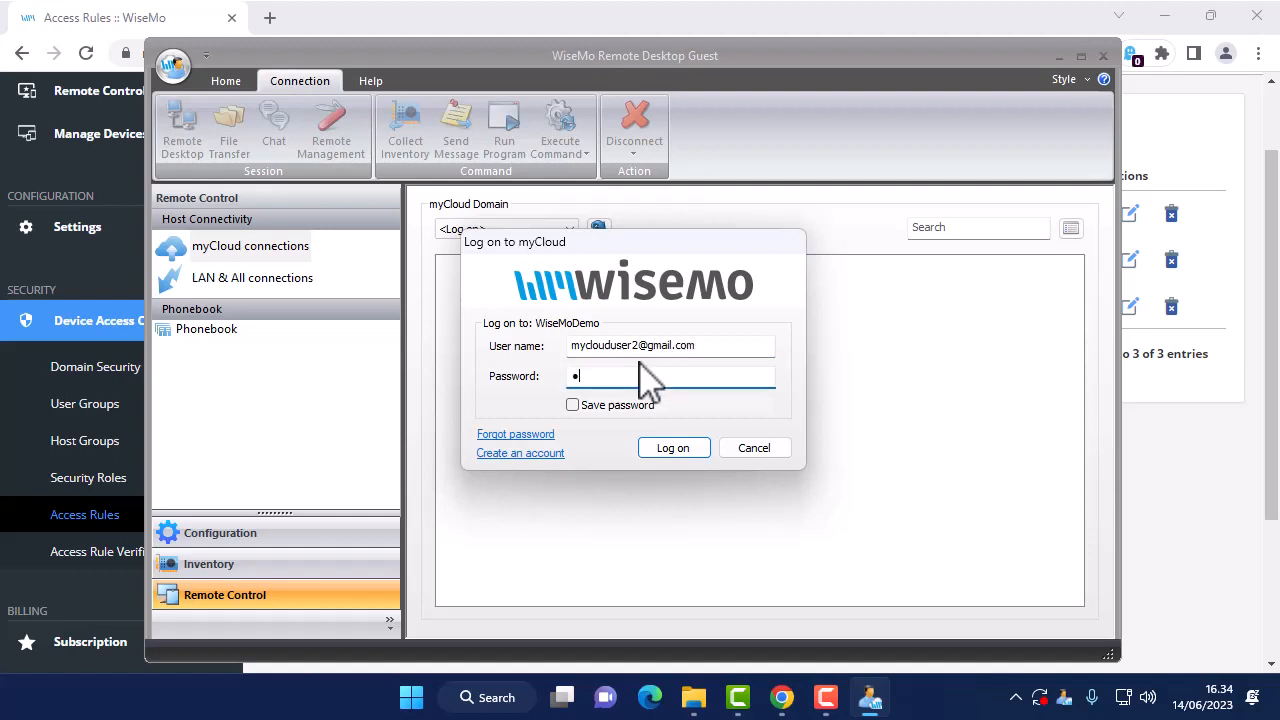
click(673, 450)
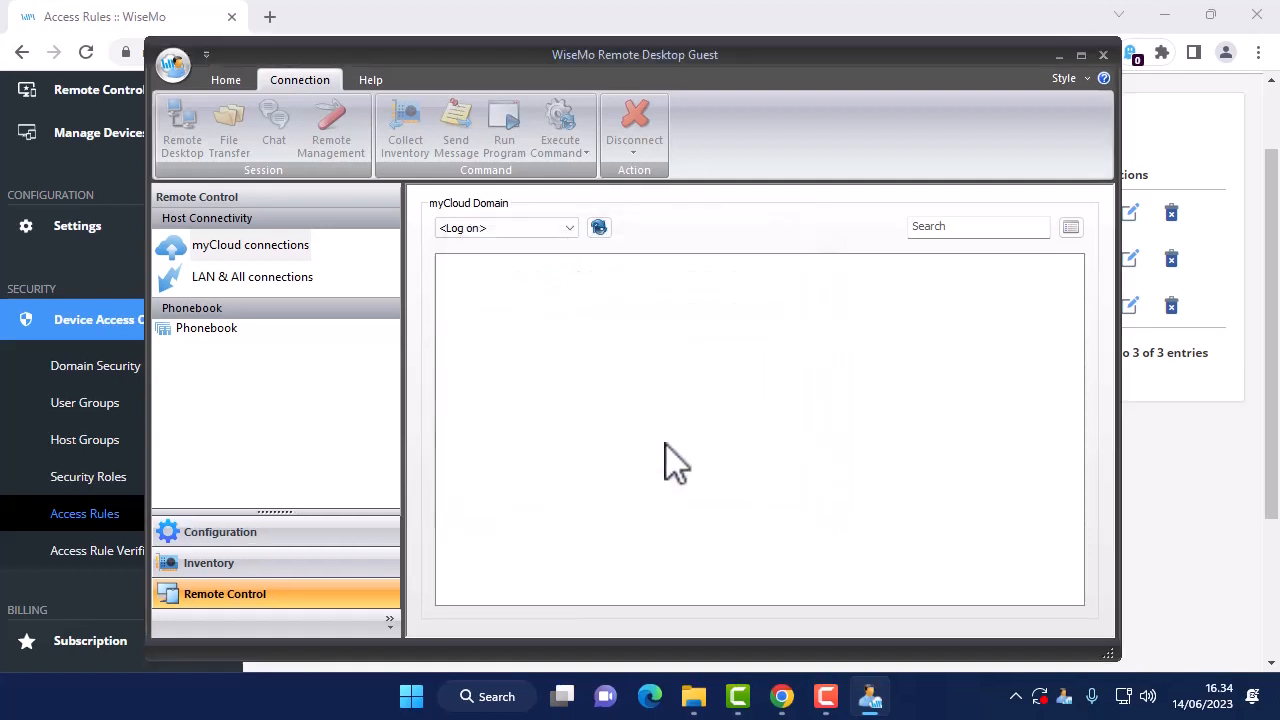
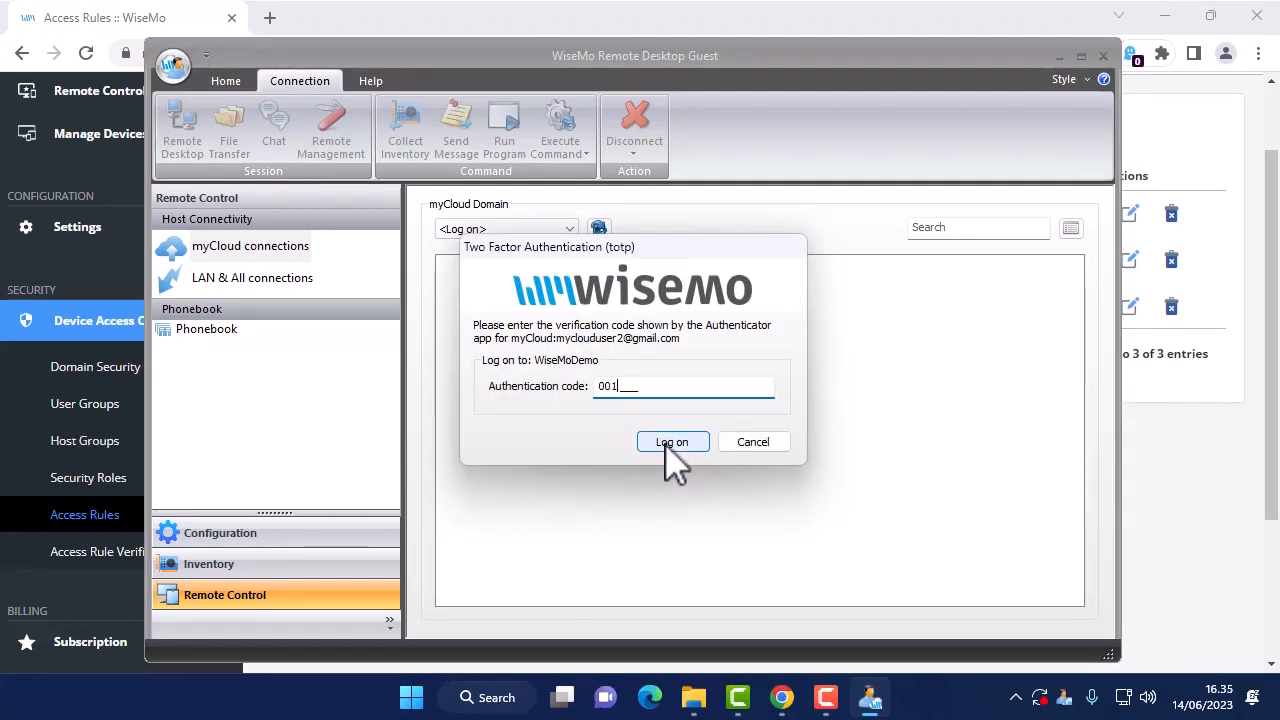
click(665, 445)
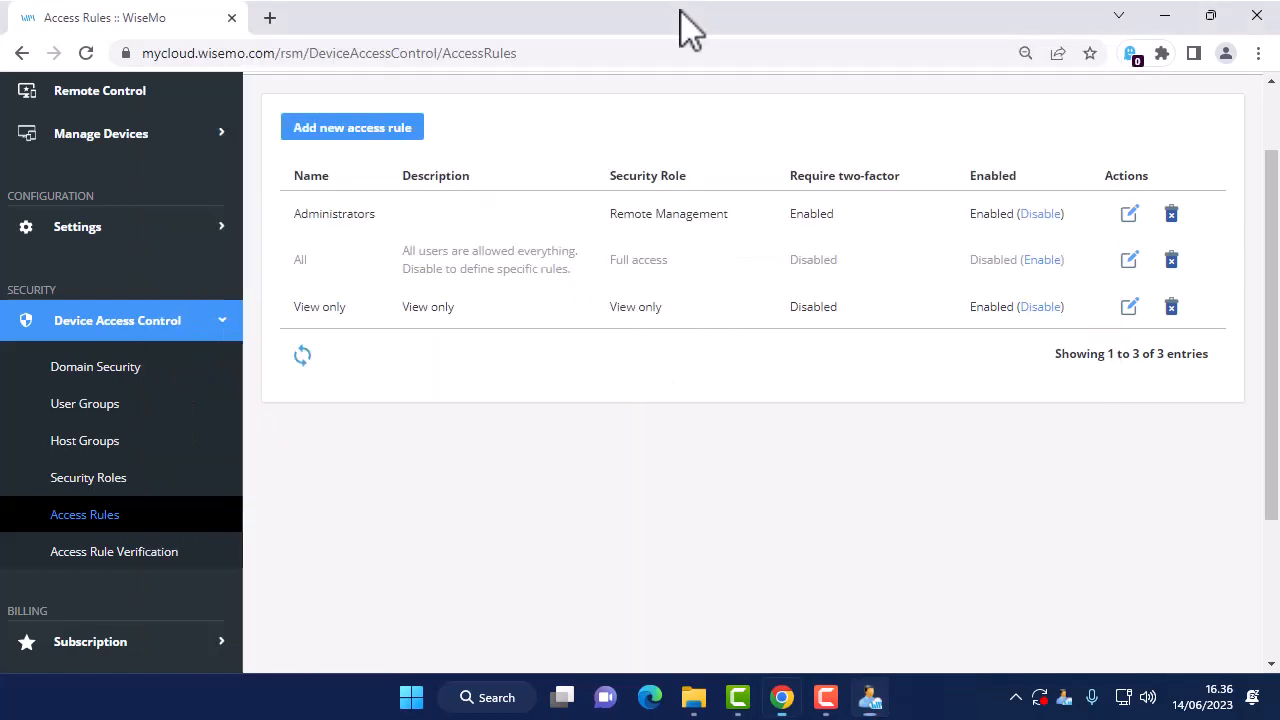
click(680, 14)
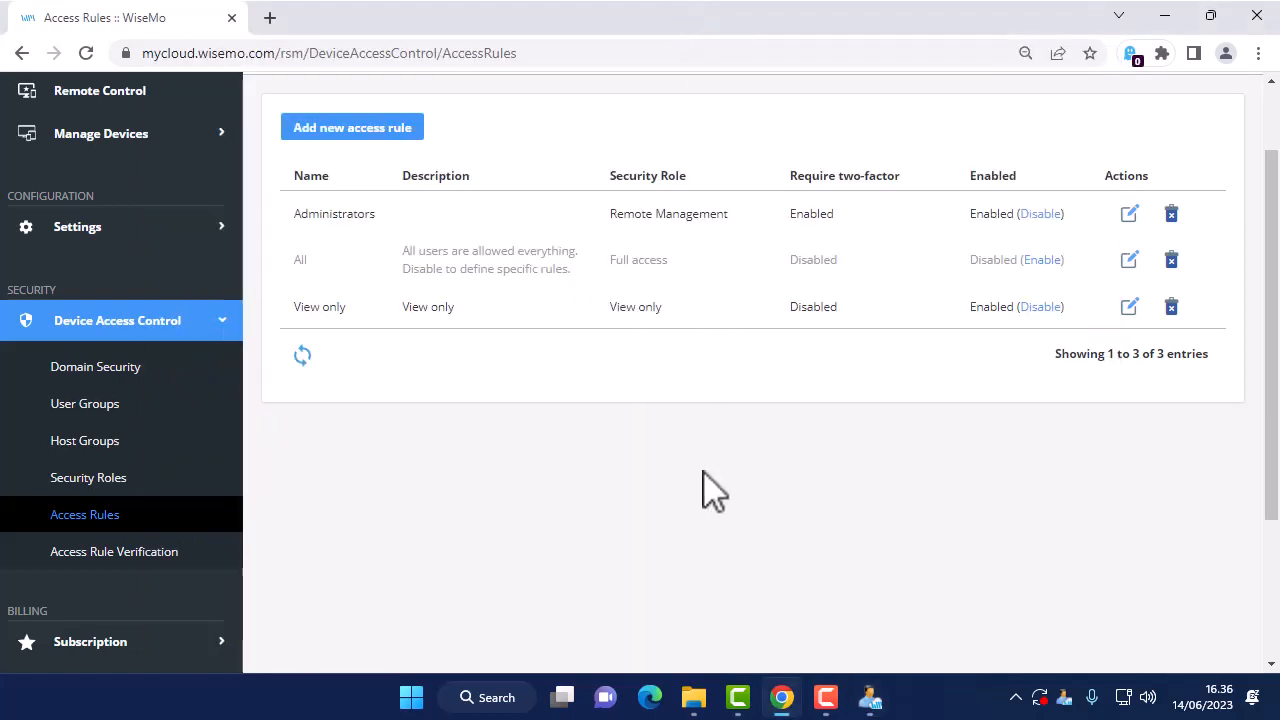
click(1043, 307)
click(1032, 314)
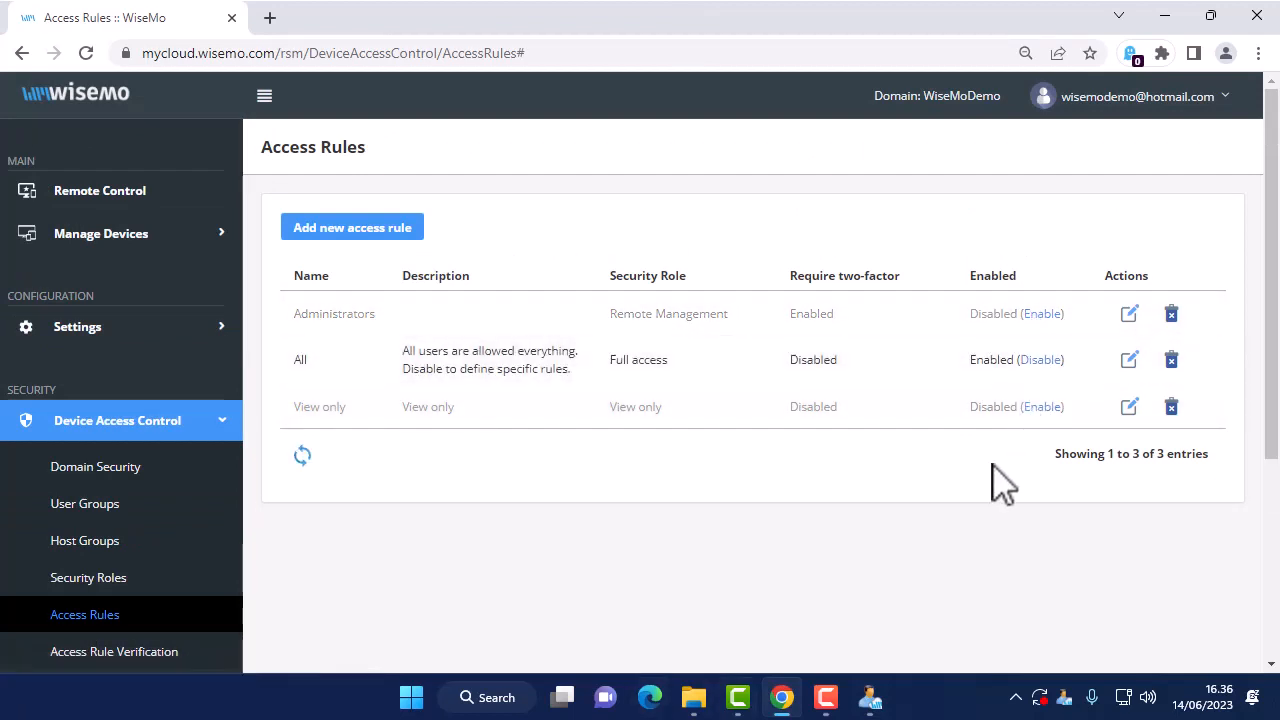
click(868, 698)
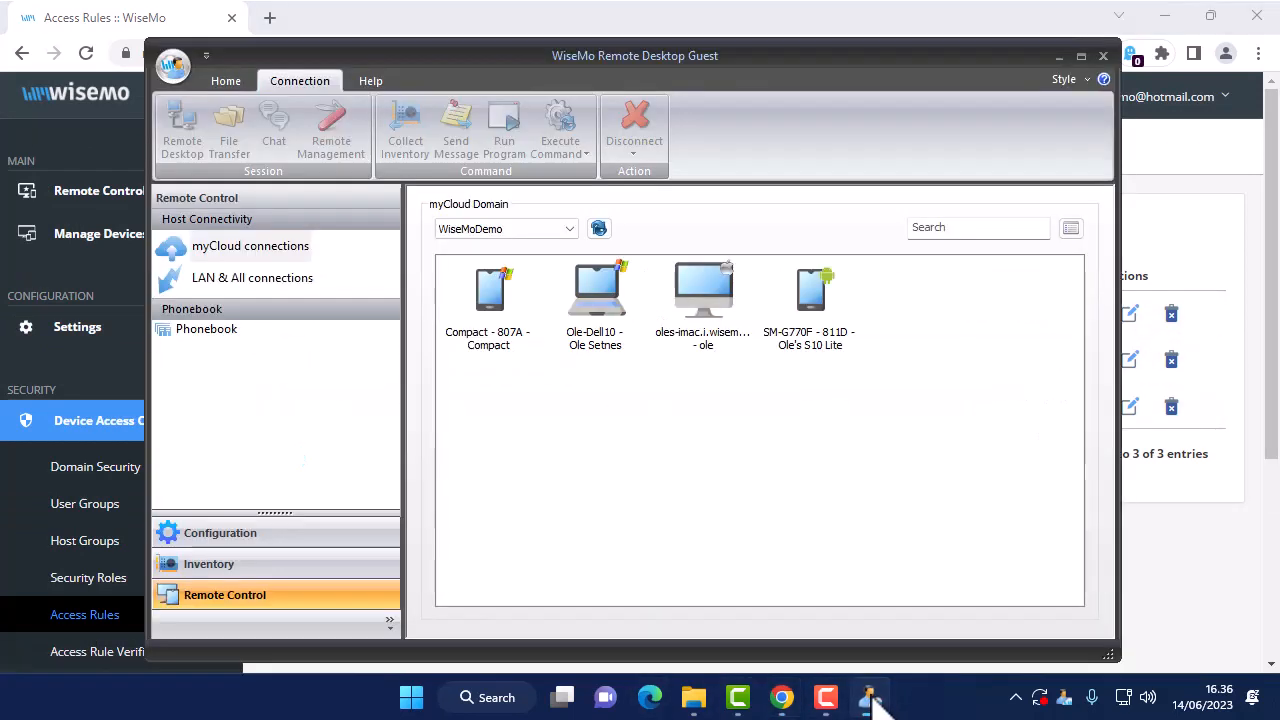
scroll(837, 6, down, 2)
click(837, 6)
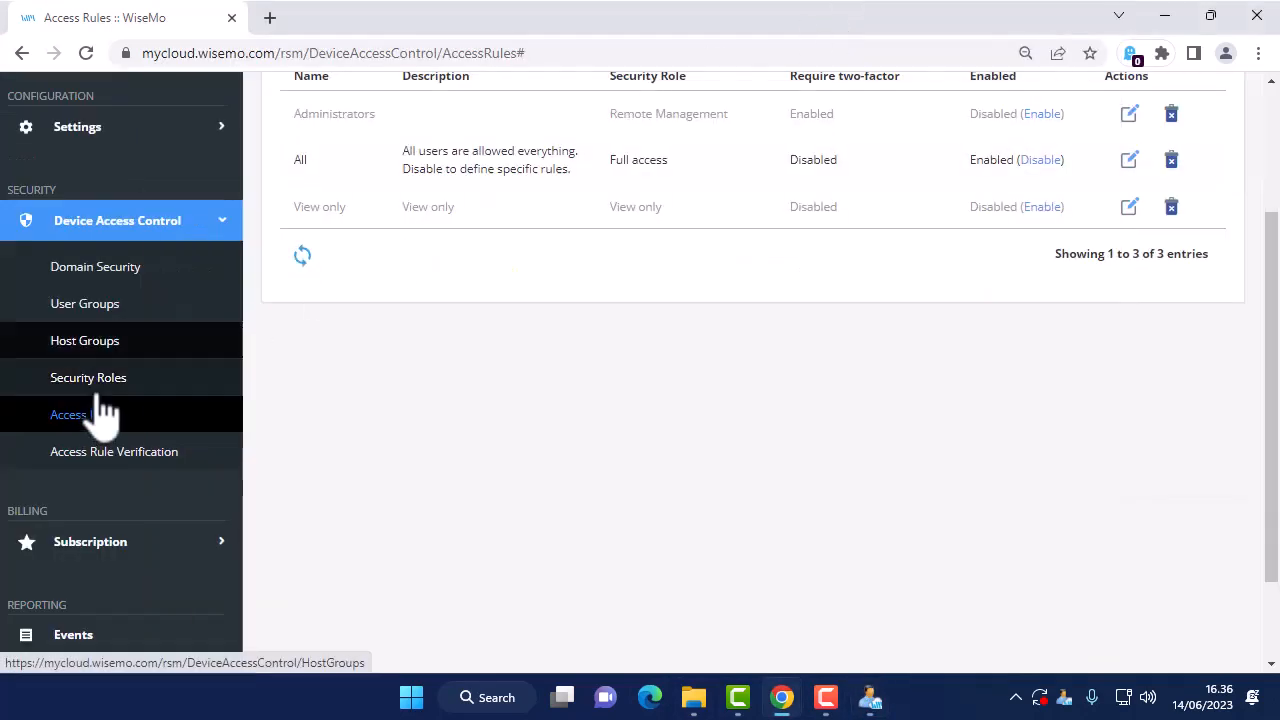
Replace the All host group's * host name with Ole-Dell10 and check the Guest
click(100, 343)
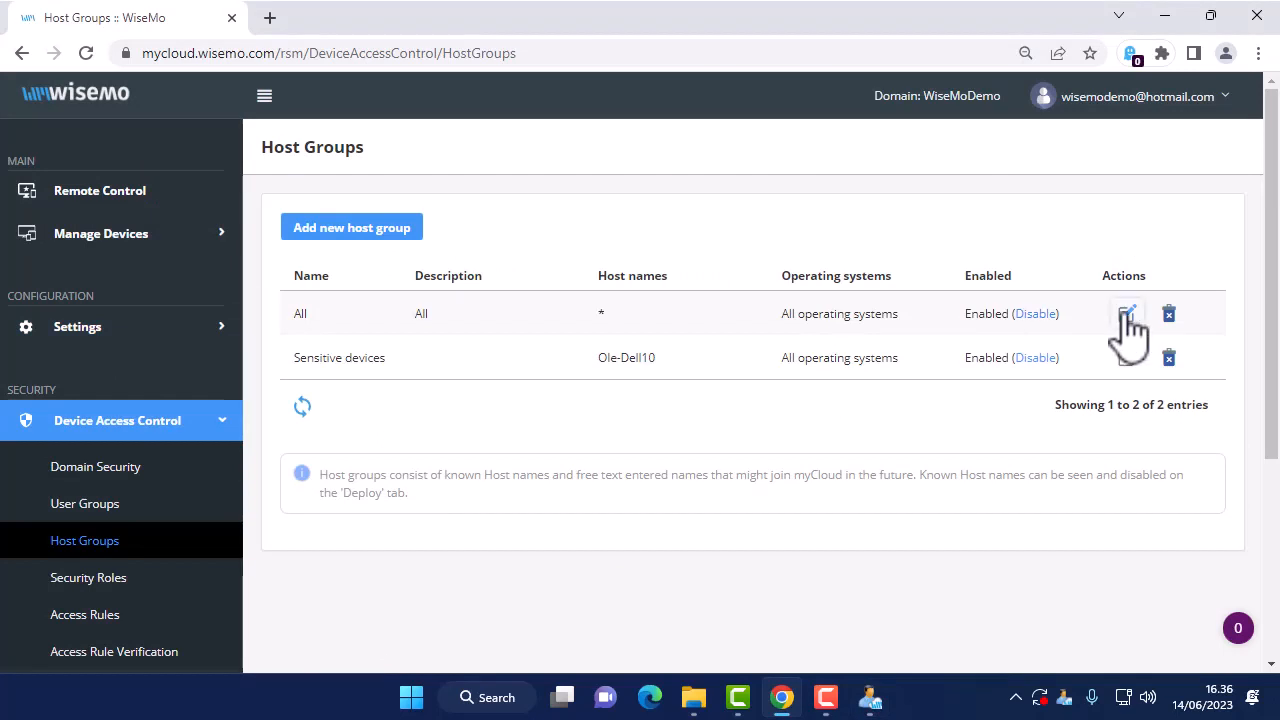
click(1127, 315)
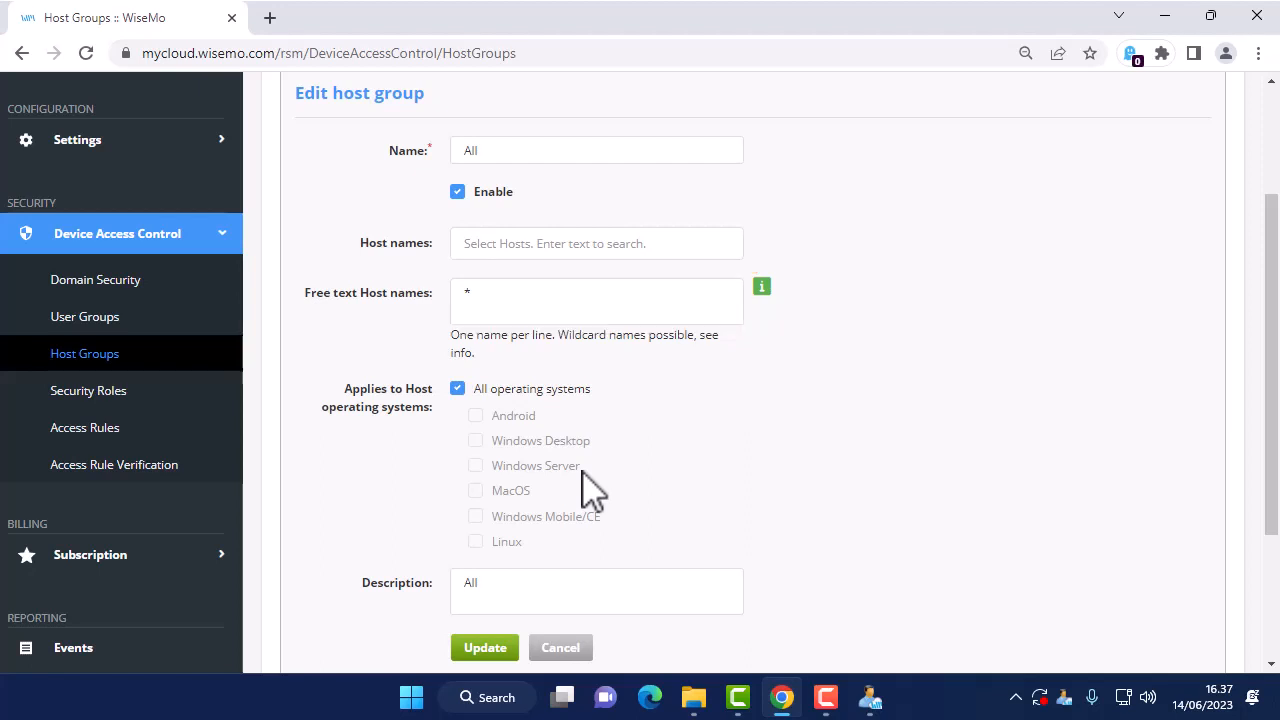
double_click(497, 292)
text(Ole-Dell10)
click(499, 658)
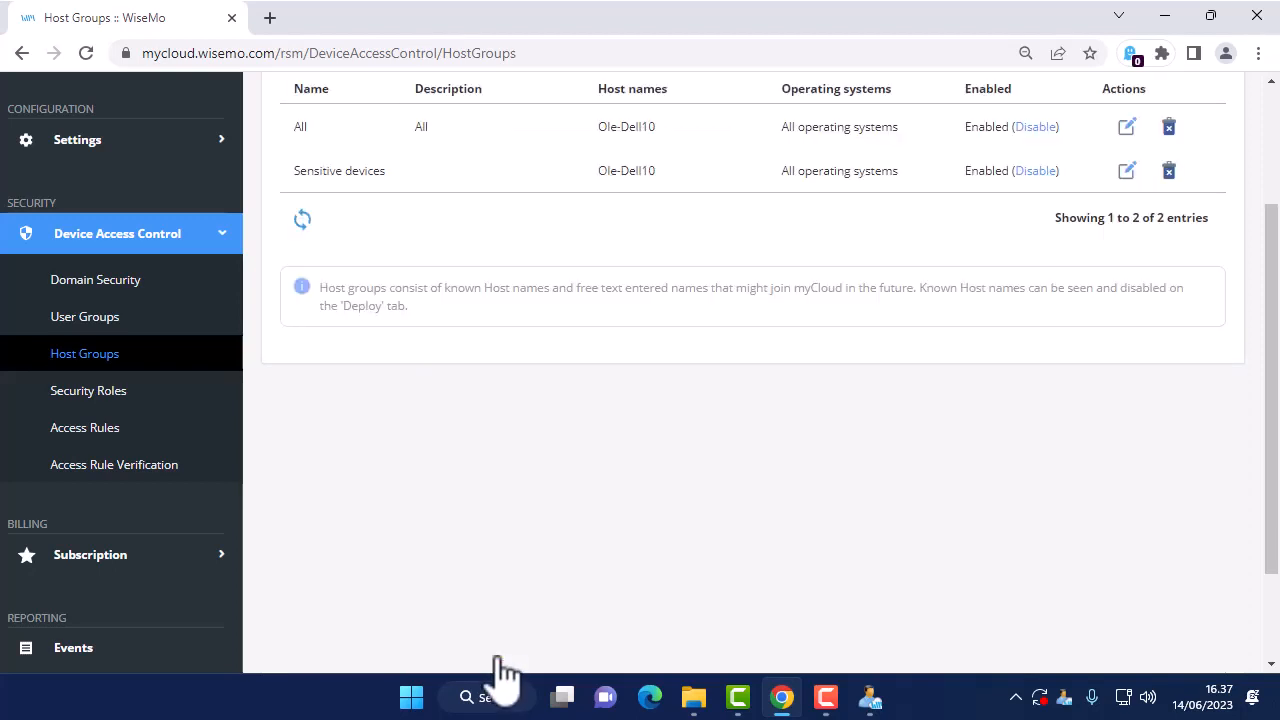
click(870, 698)
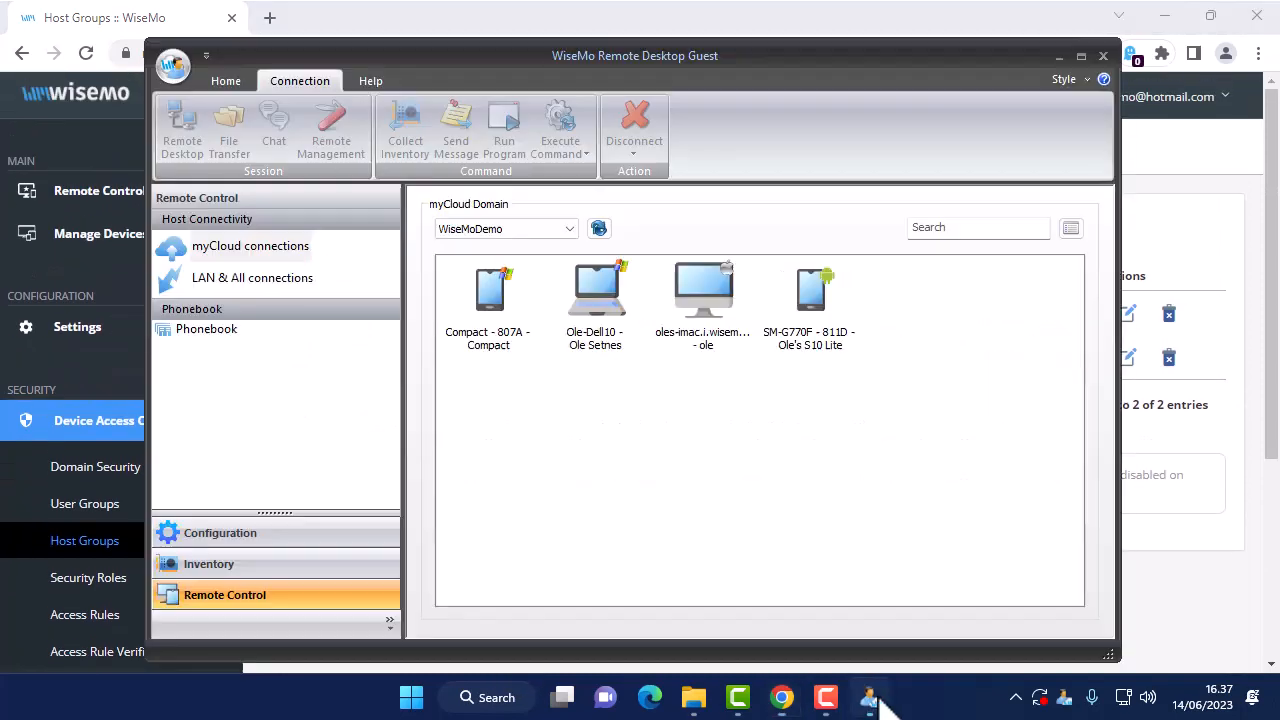
Shorten the All host group's host name to a prefix plus *, matching the Dell laptop and iMac
click(1150, 212)
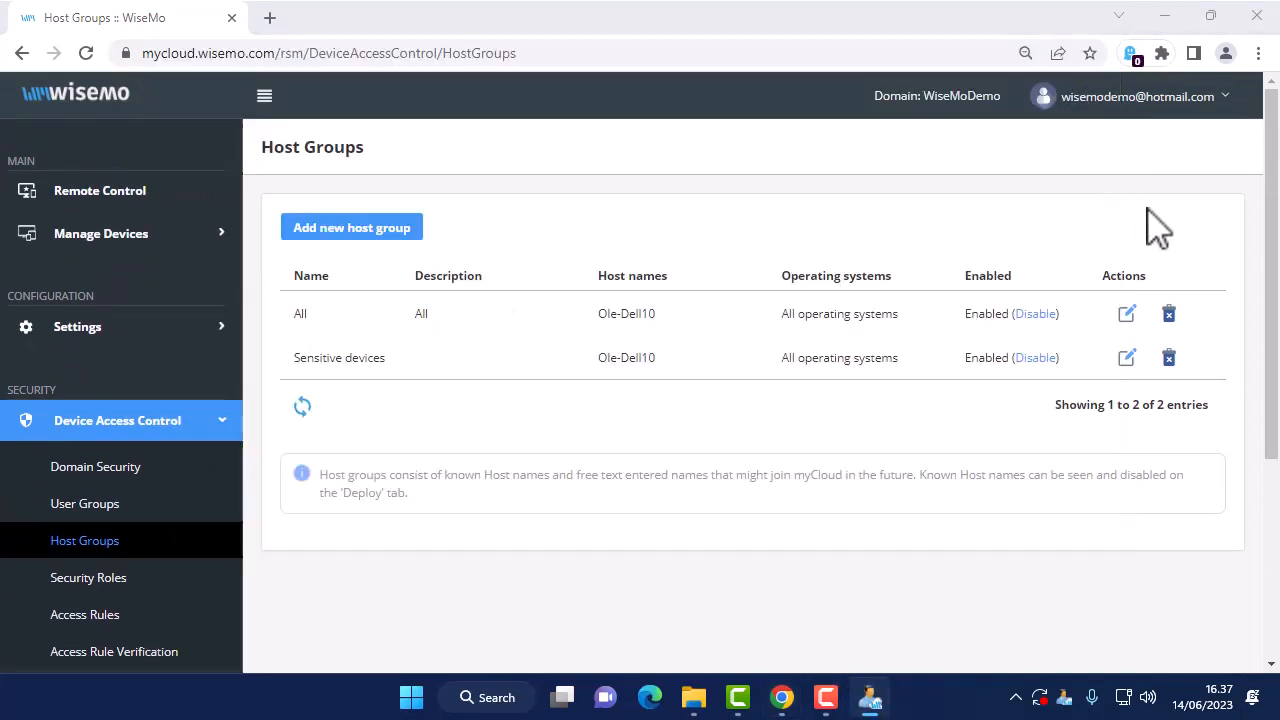
click(1127, 313)
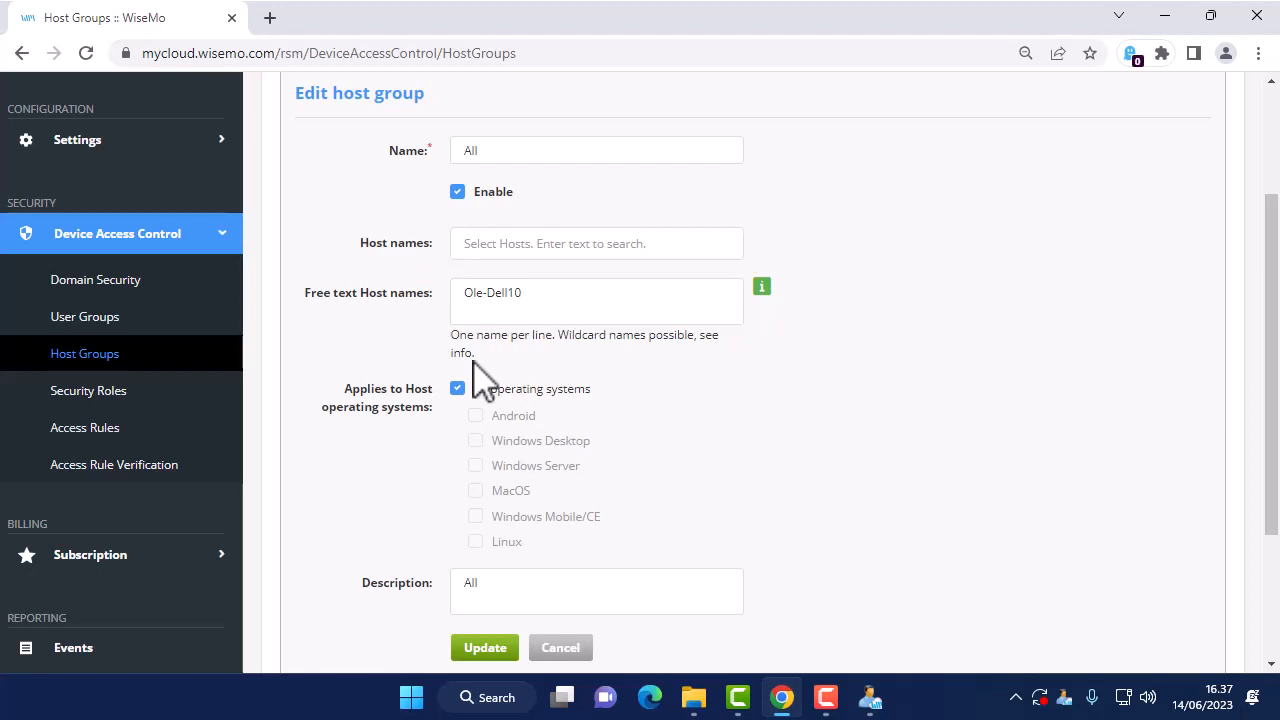
mouse_move(750, 310)
click(529, 291)
key(BackSpace)
key(BackSpace)
key(BackSpace)
key(BackSpace)
key(BackSpace)
key(BackSpace)
text(*)
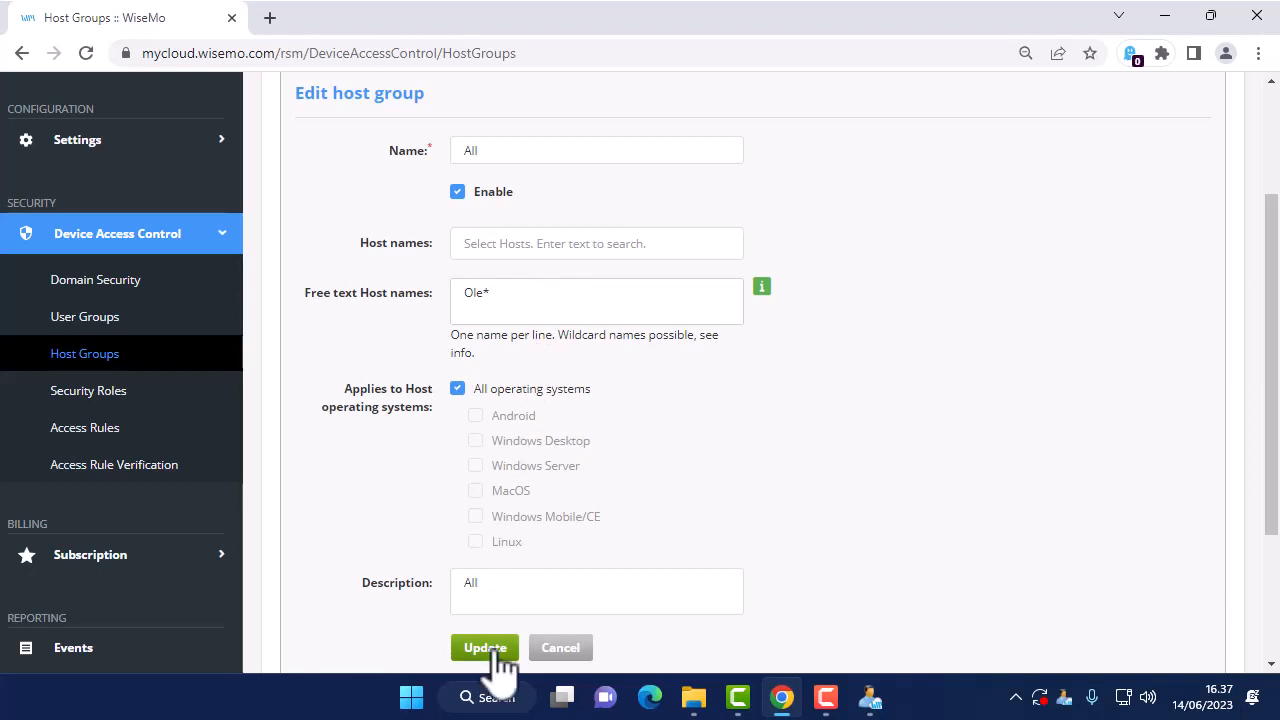
click(485, 648)
click(870, 697)
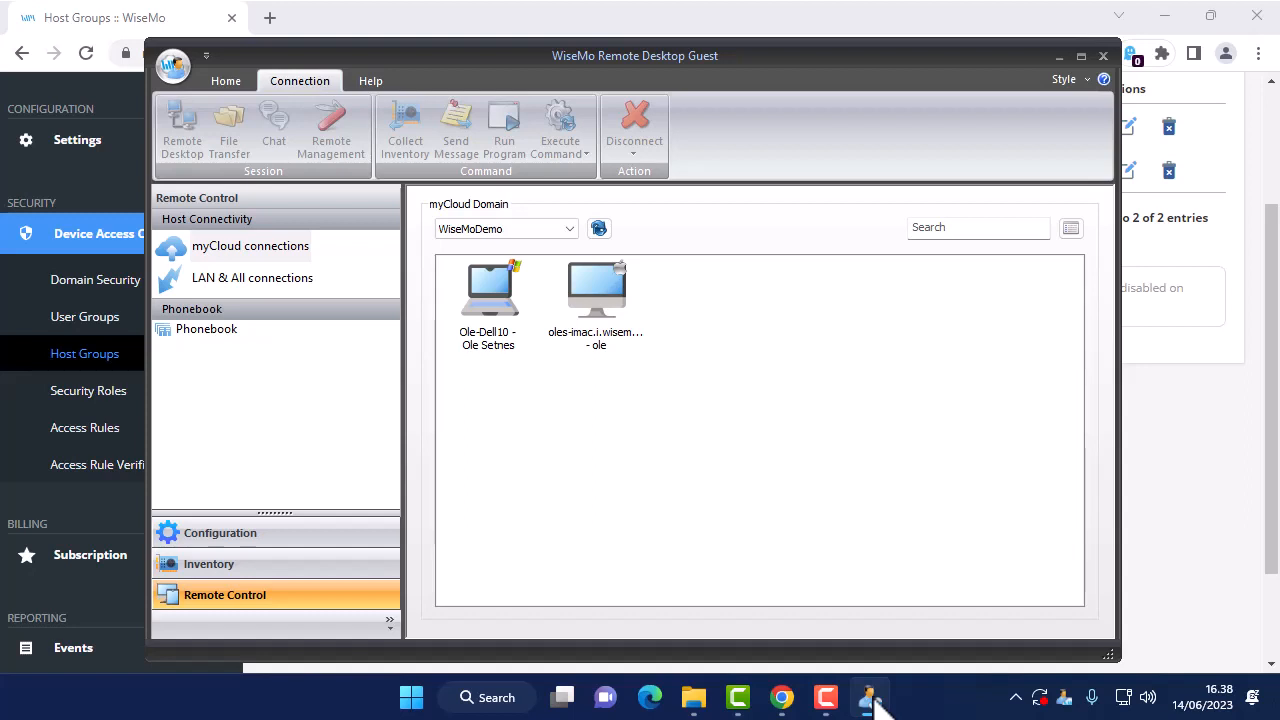
Add SM-G770F - 811D to the All host group's free text host names and check the Guest
click(1224, 524)
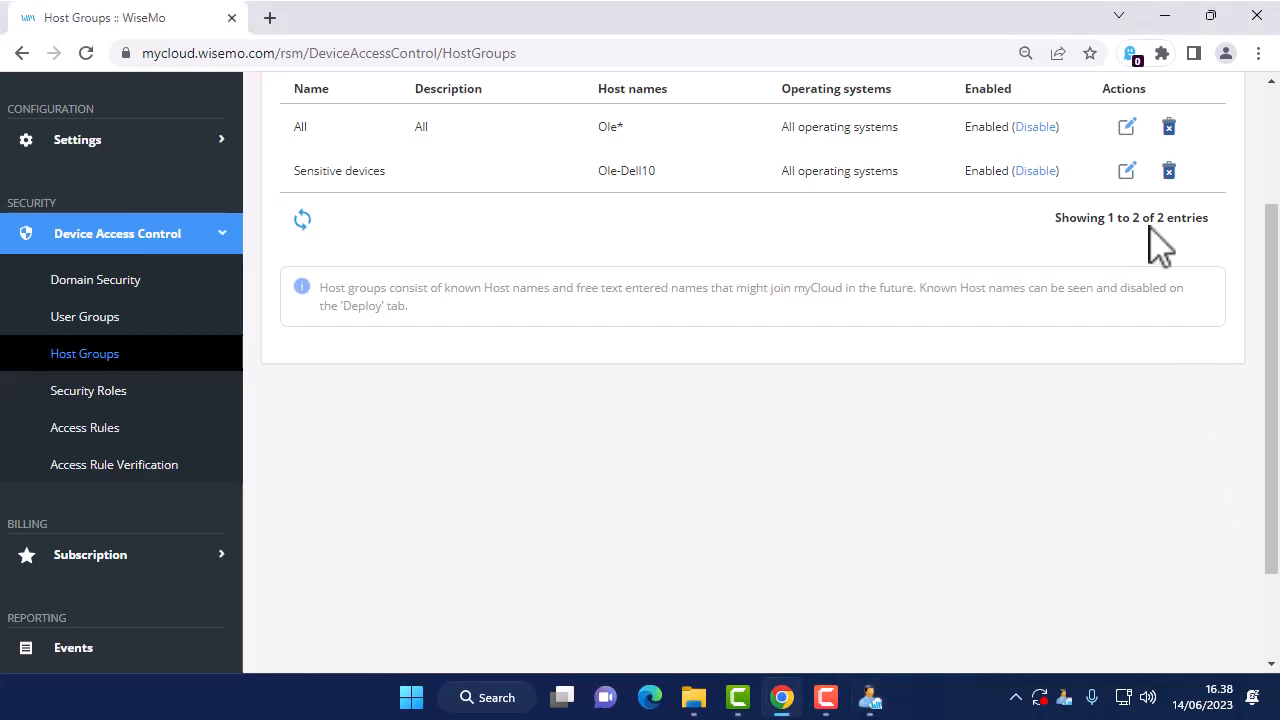
click(1127, 127)
click(594, 244)
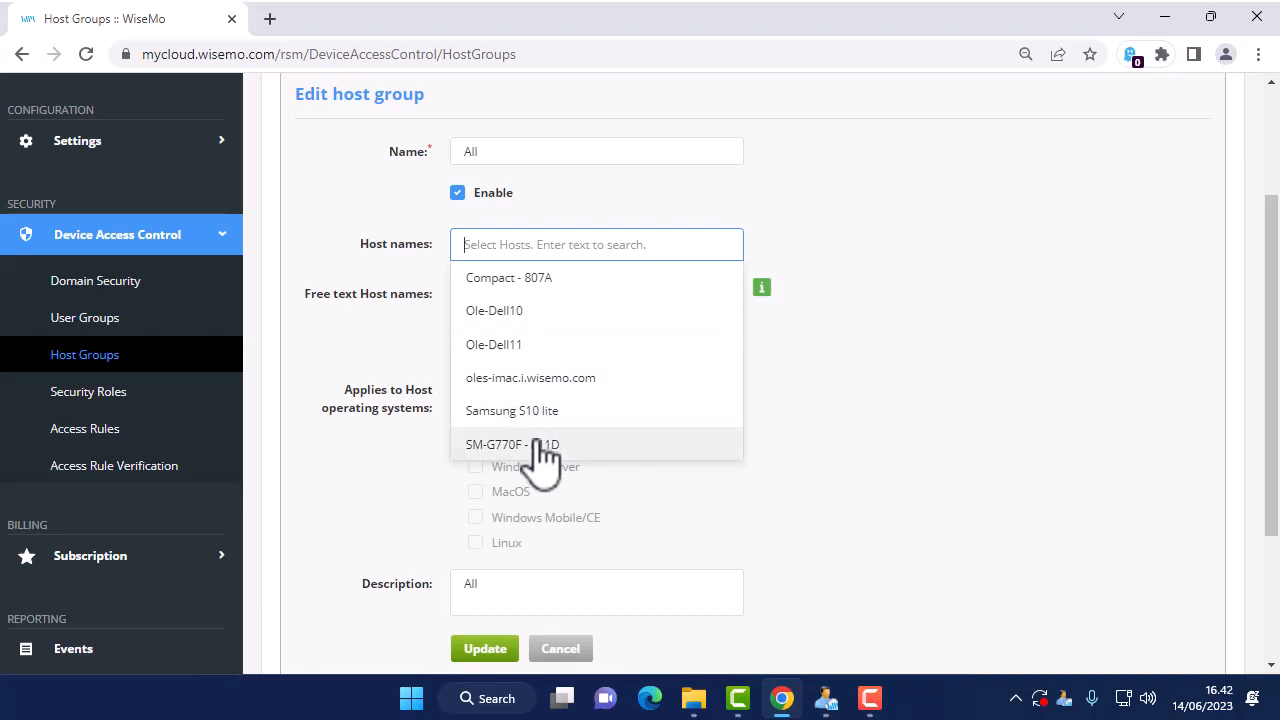
click(966, 271)
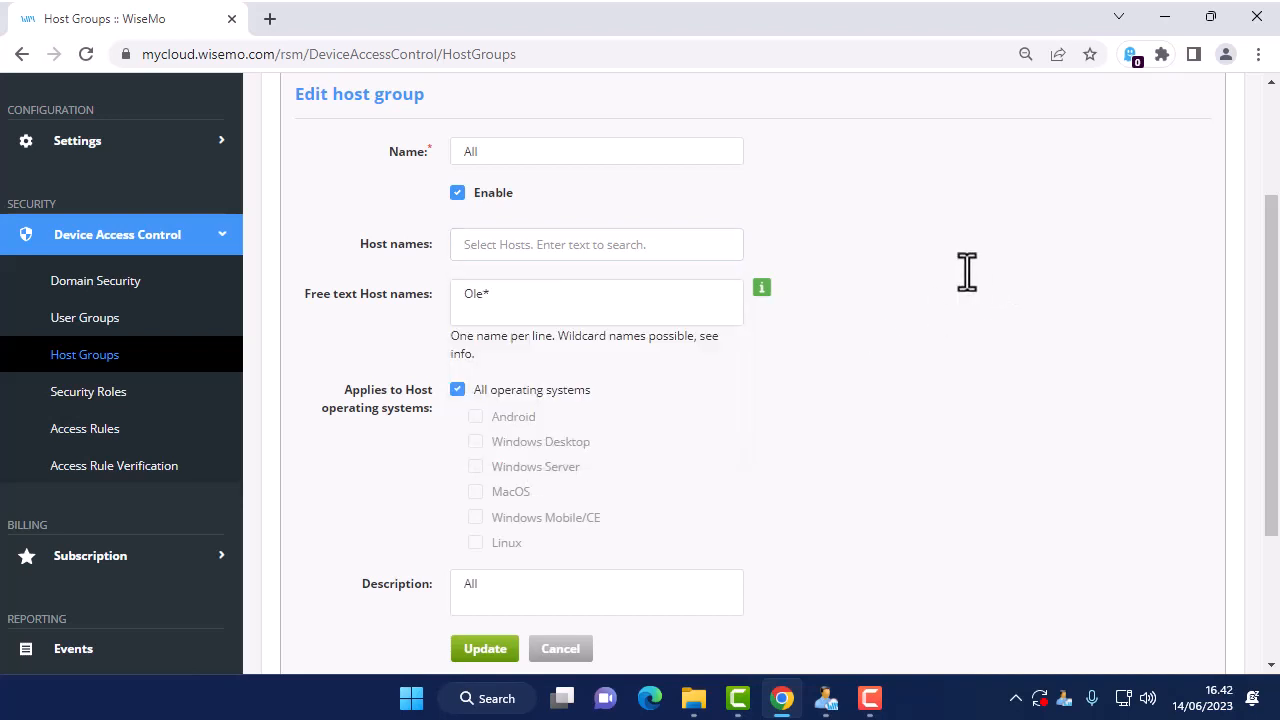
click(601, 305)
text(SM-G770F - 811D)
click(503, 648)
click(824, 697)
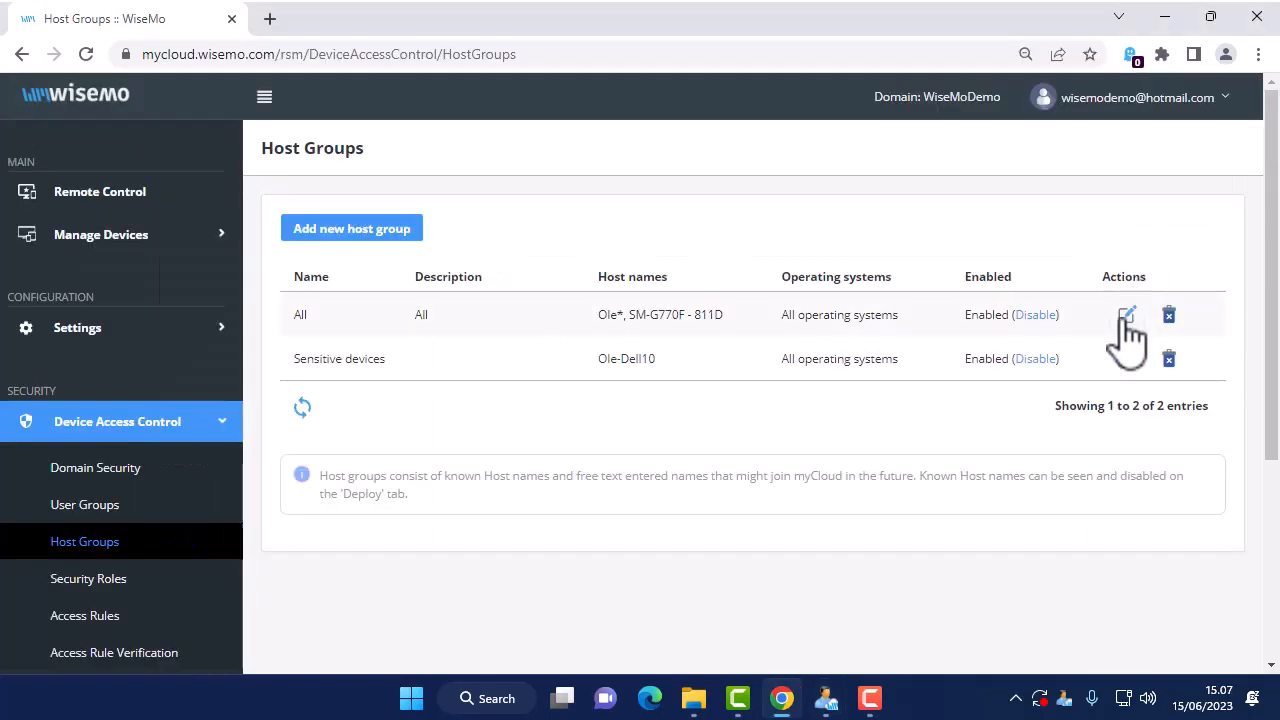
Add Compact - 807A on a new line in the All host group
click(1124, 318)
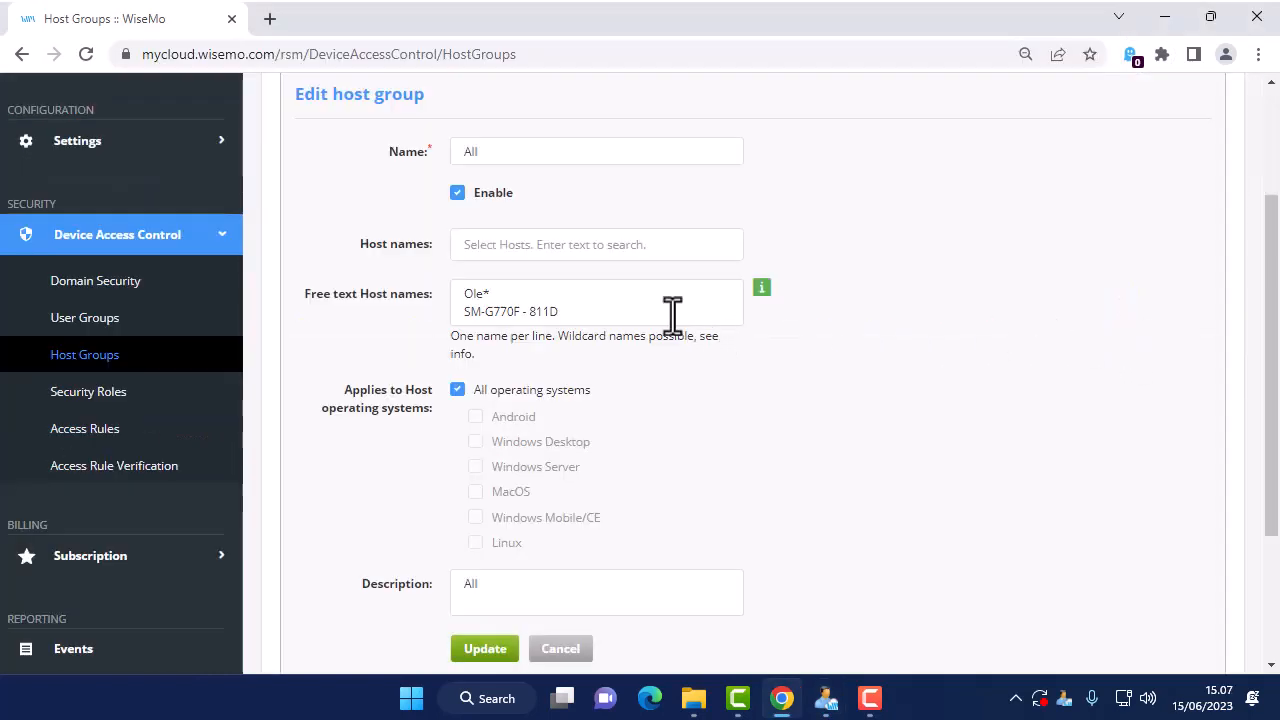
key(Return)
text(Compact - 807A)
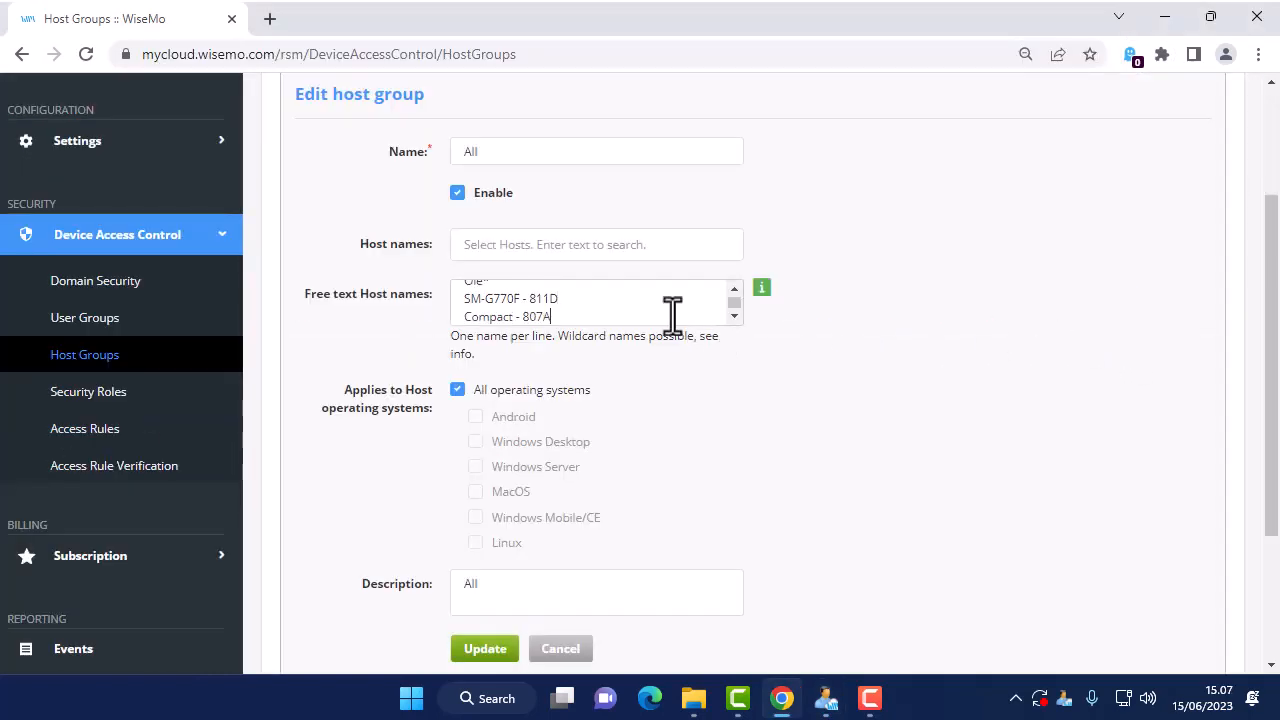
click(500, 649)
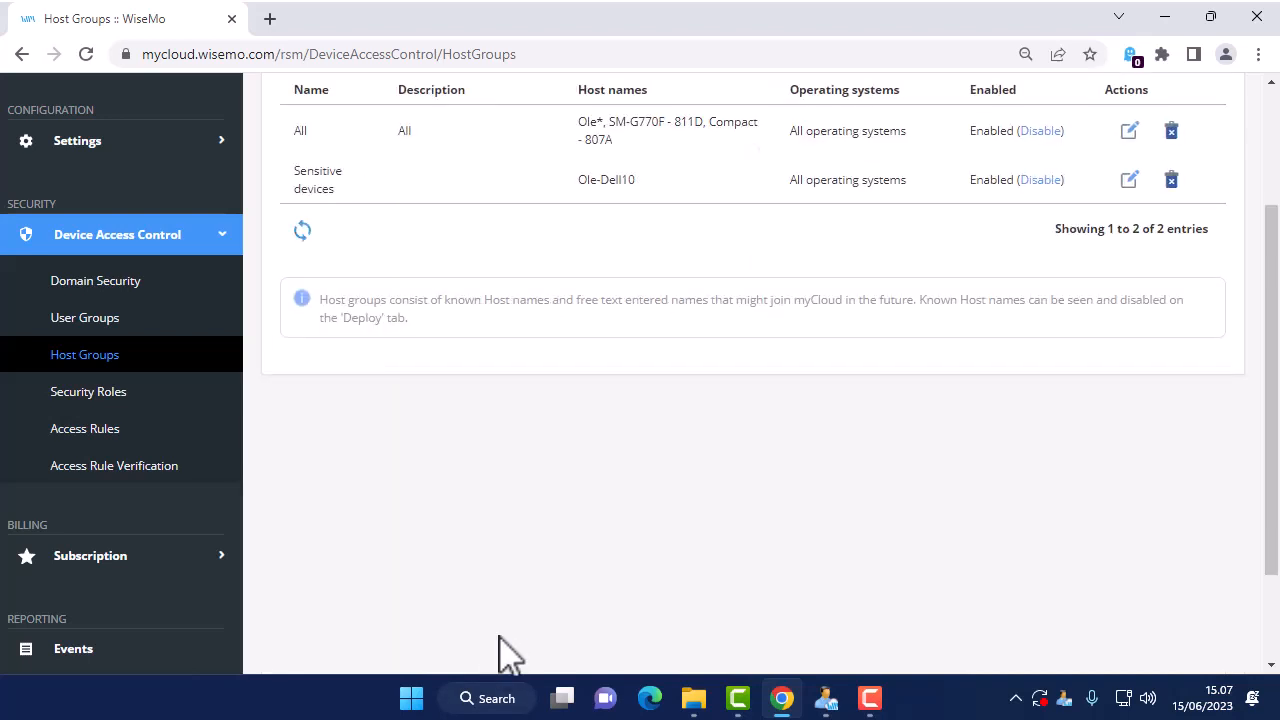
scroll(560, 660, up, 2)
click(826, 698)
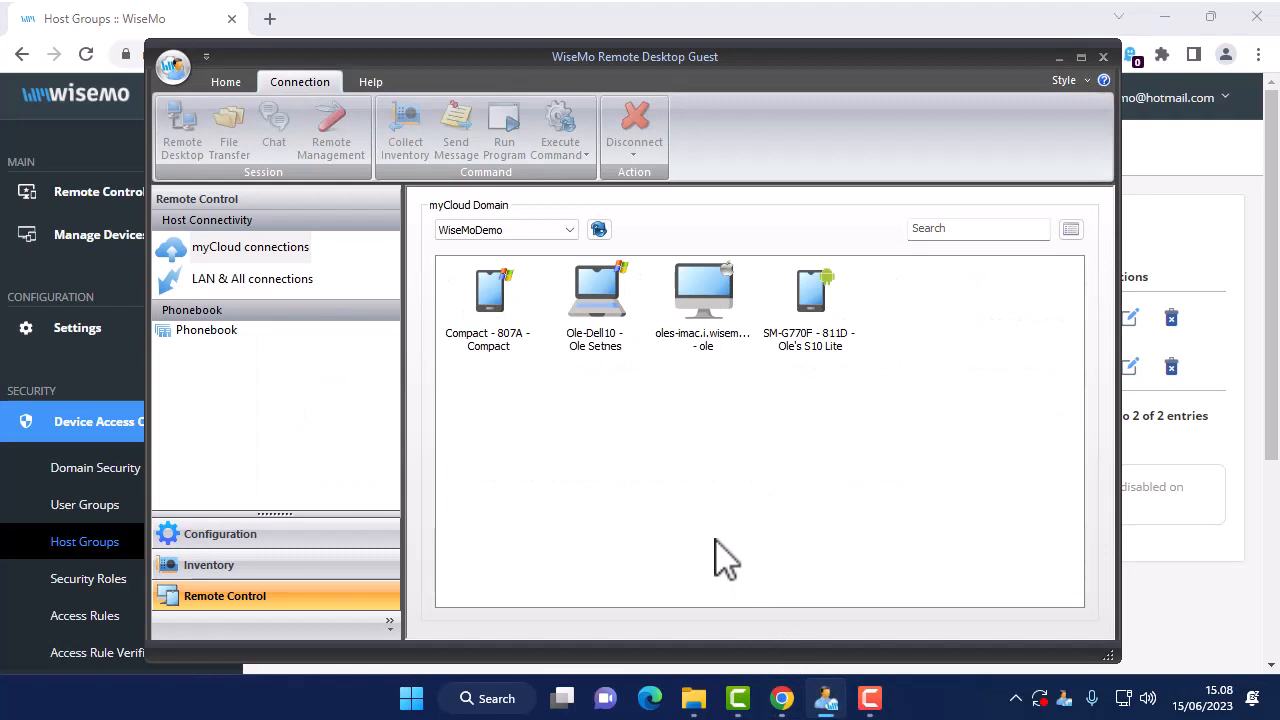
Limit the All host group to Android and Windows Mobile/CE hosts, then check the Guest's list
click(1157, 224)
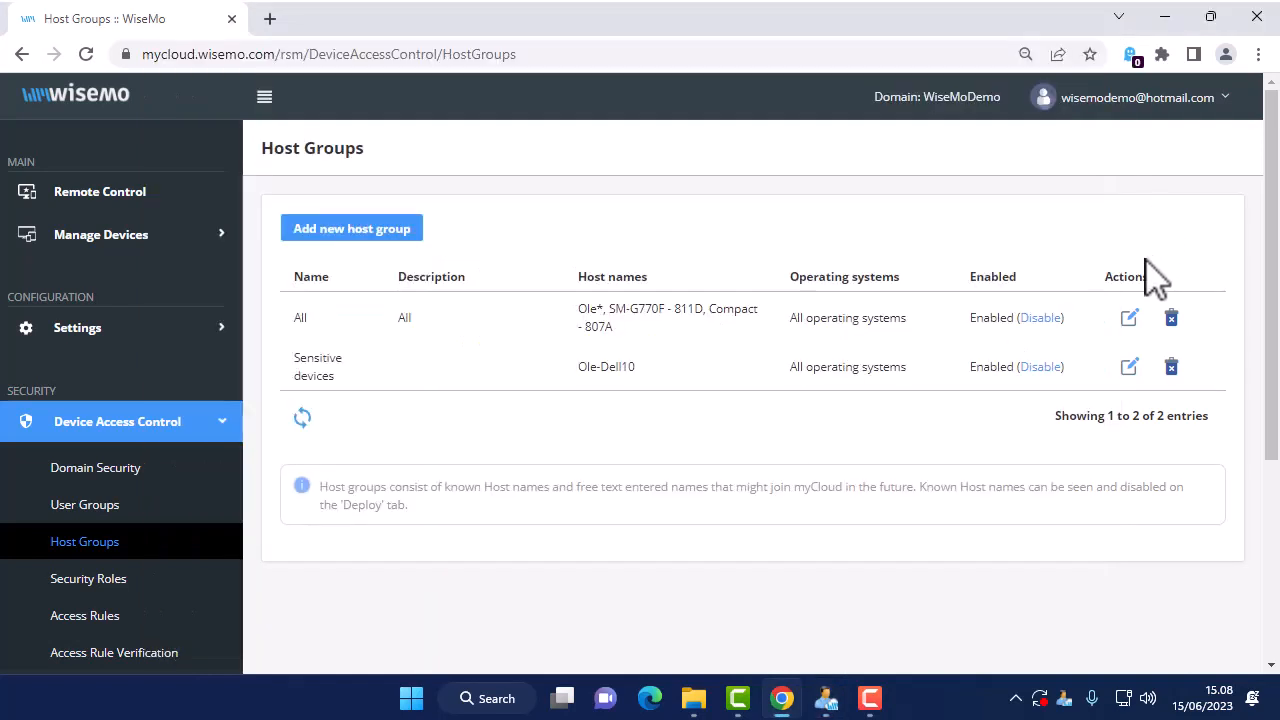
click(1130, 318)
scroll(1145, 330, down, 1)
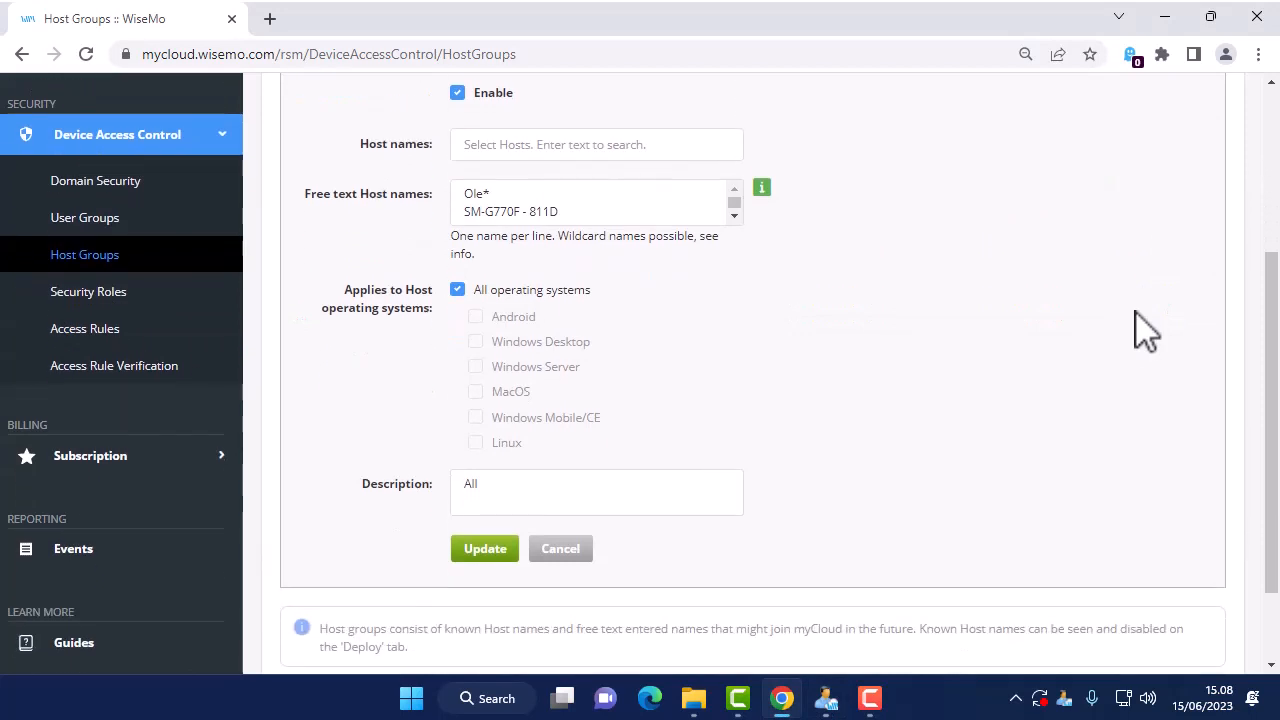
click(458, 290)
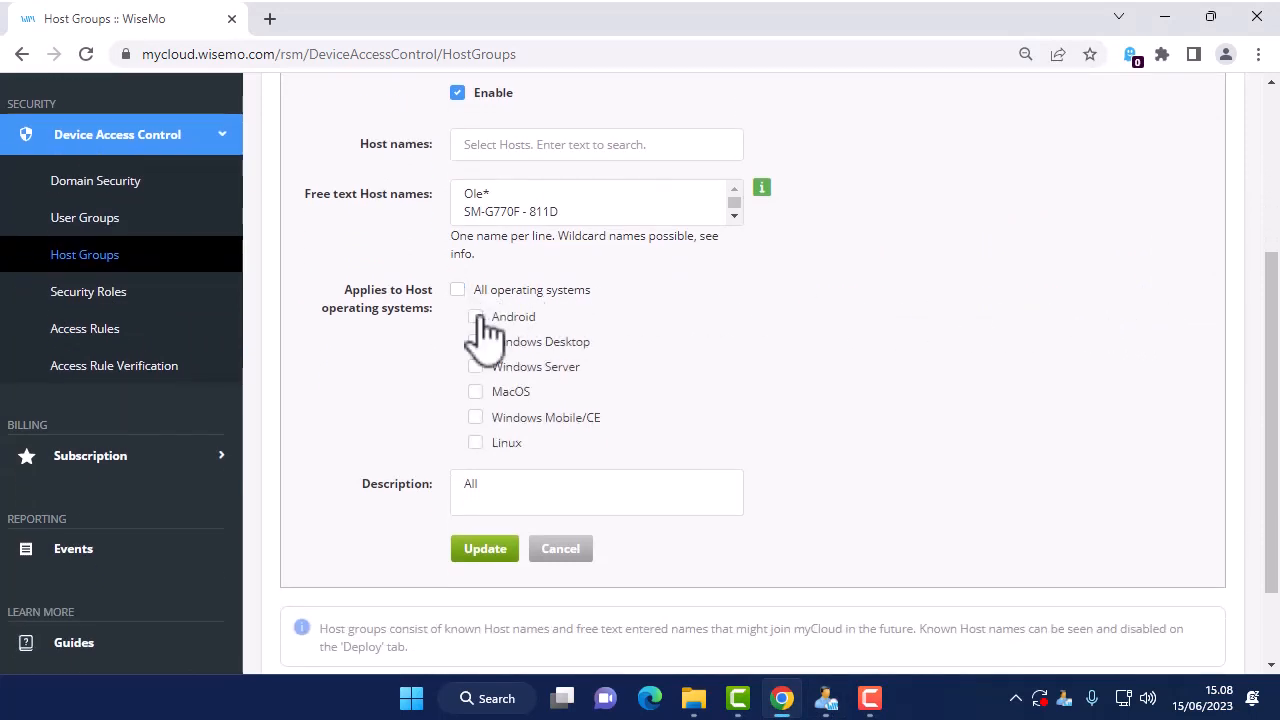
click(476, 317)
click(476, 418)
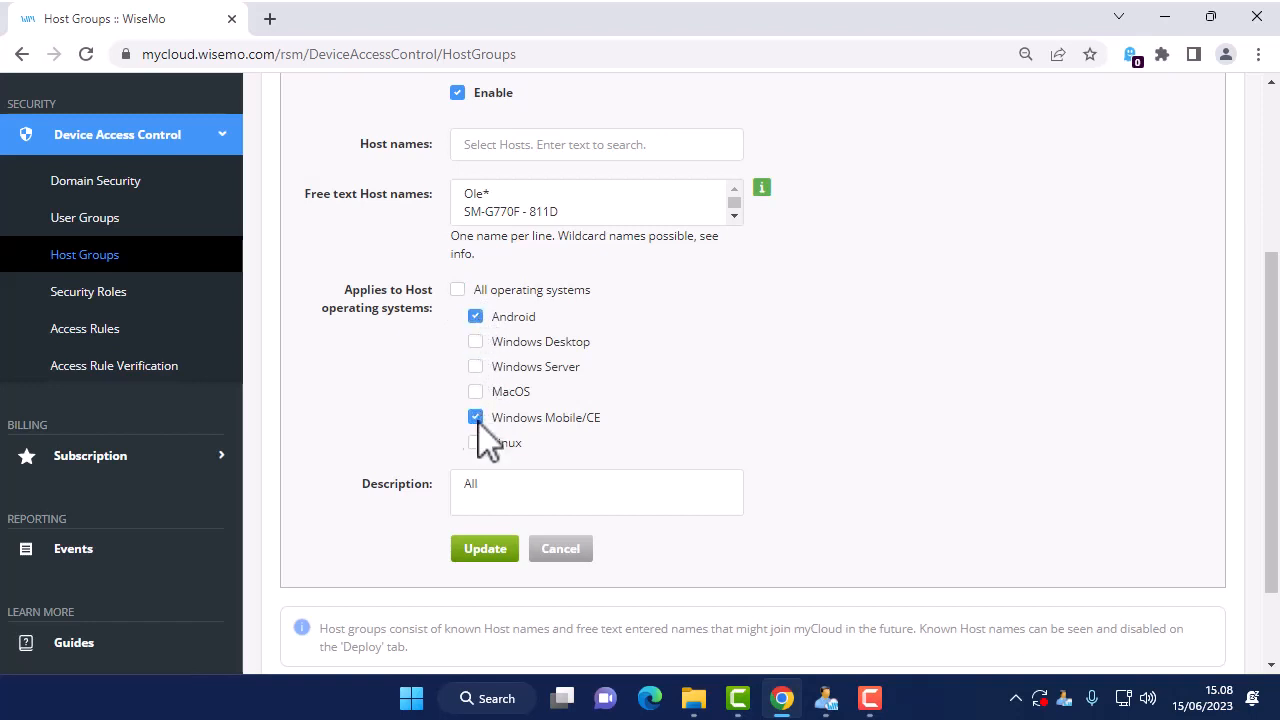
click(492, 549)
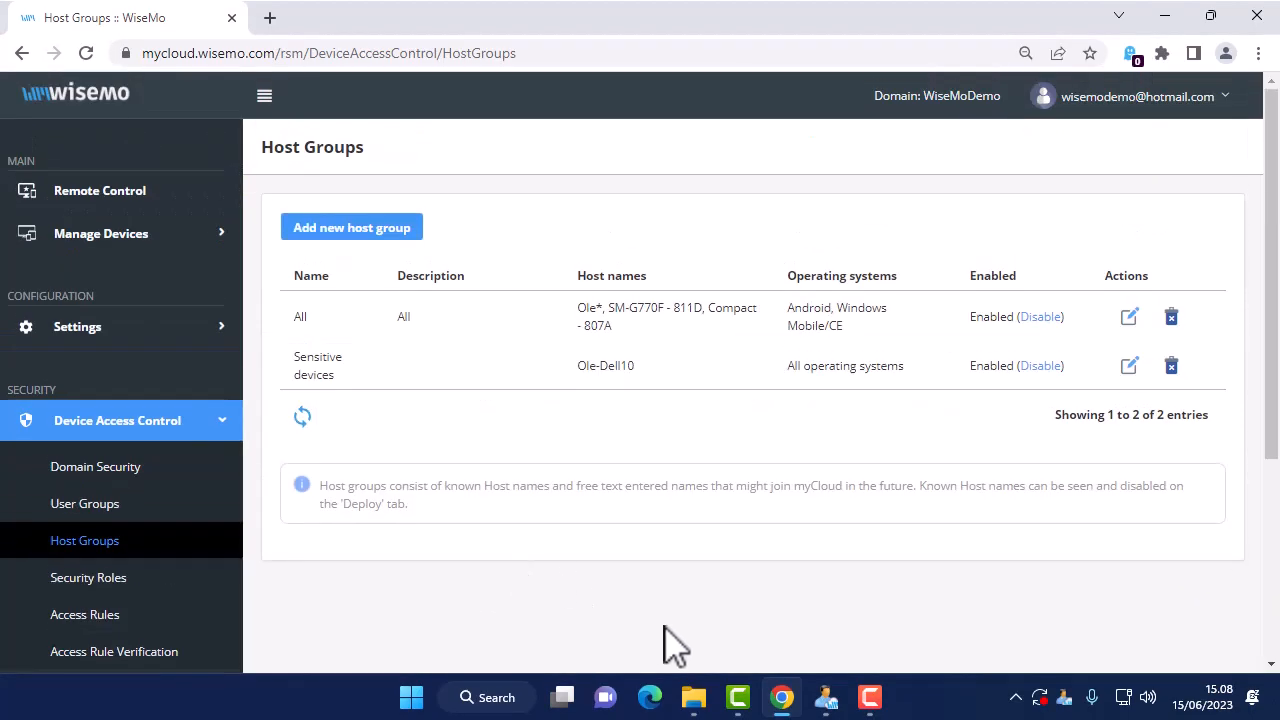
click(826, 700)
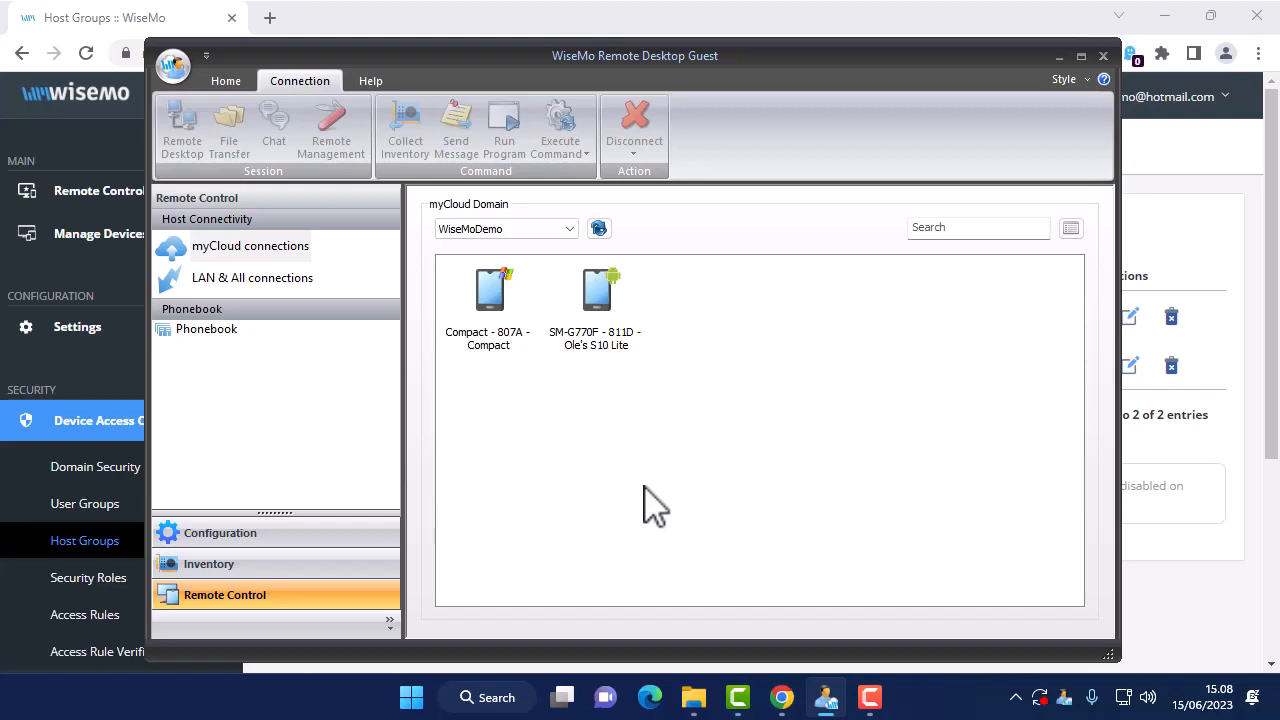
click(1145, 182)
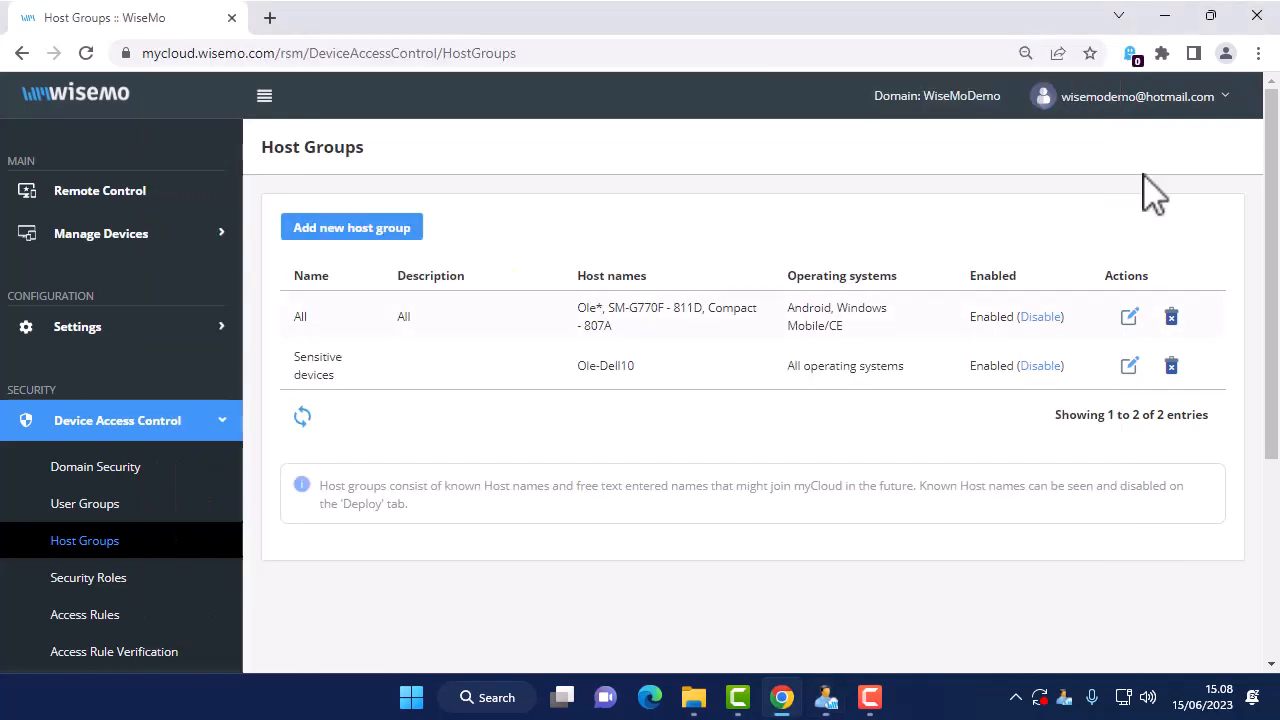
scroll(1010, 245, down, 1)
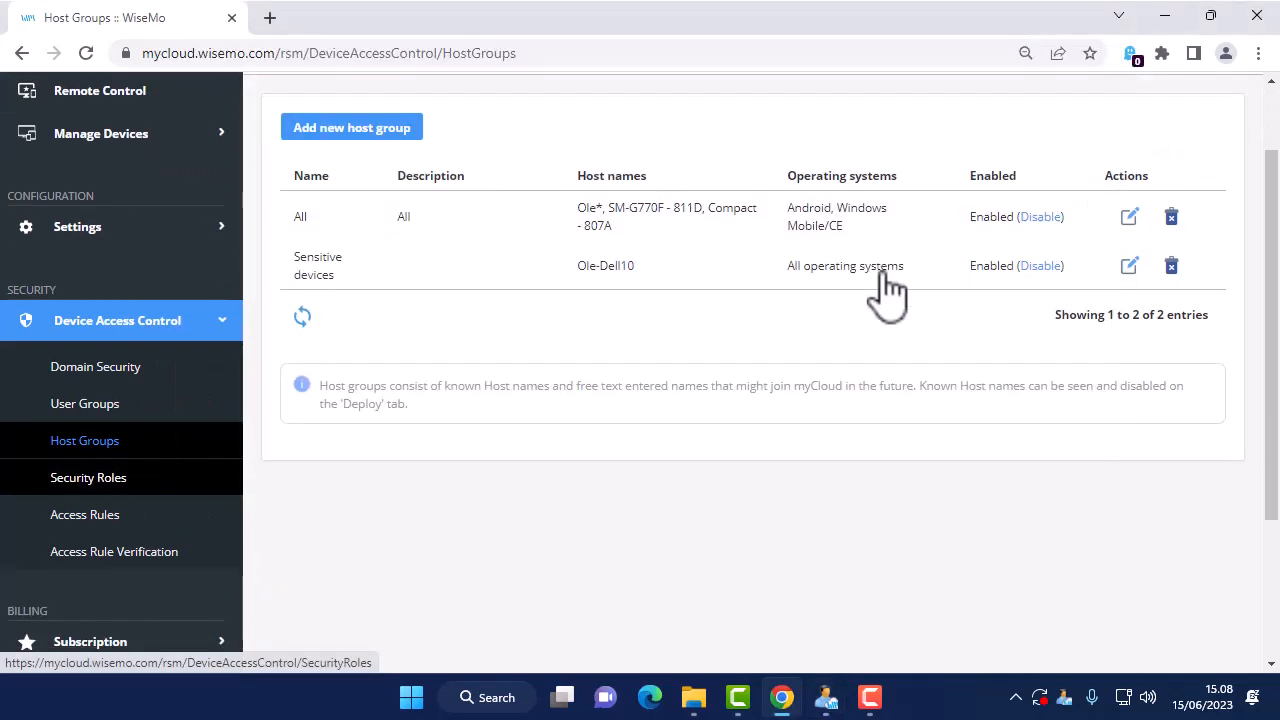
On Access Rule Verification, check the user's effective access rule for host SM-G770F - 811D
click(136, 558)
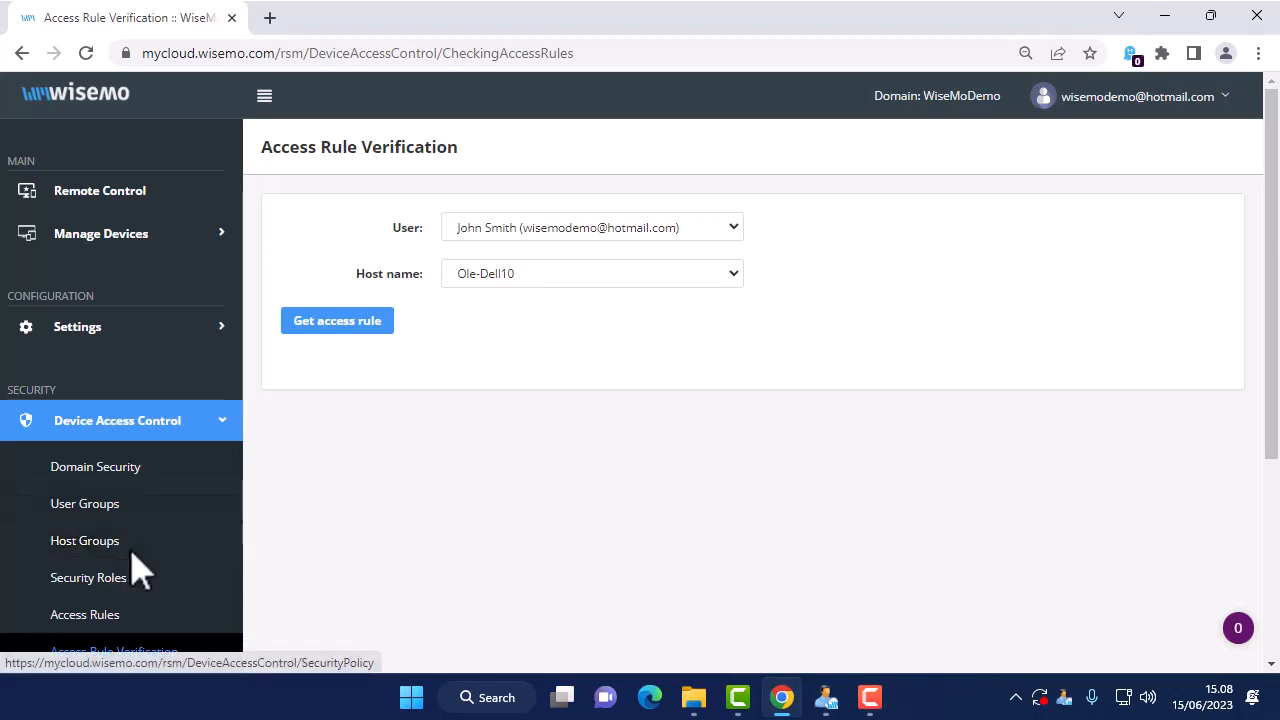
click(590, 233)
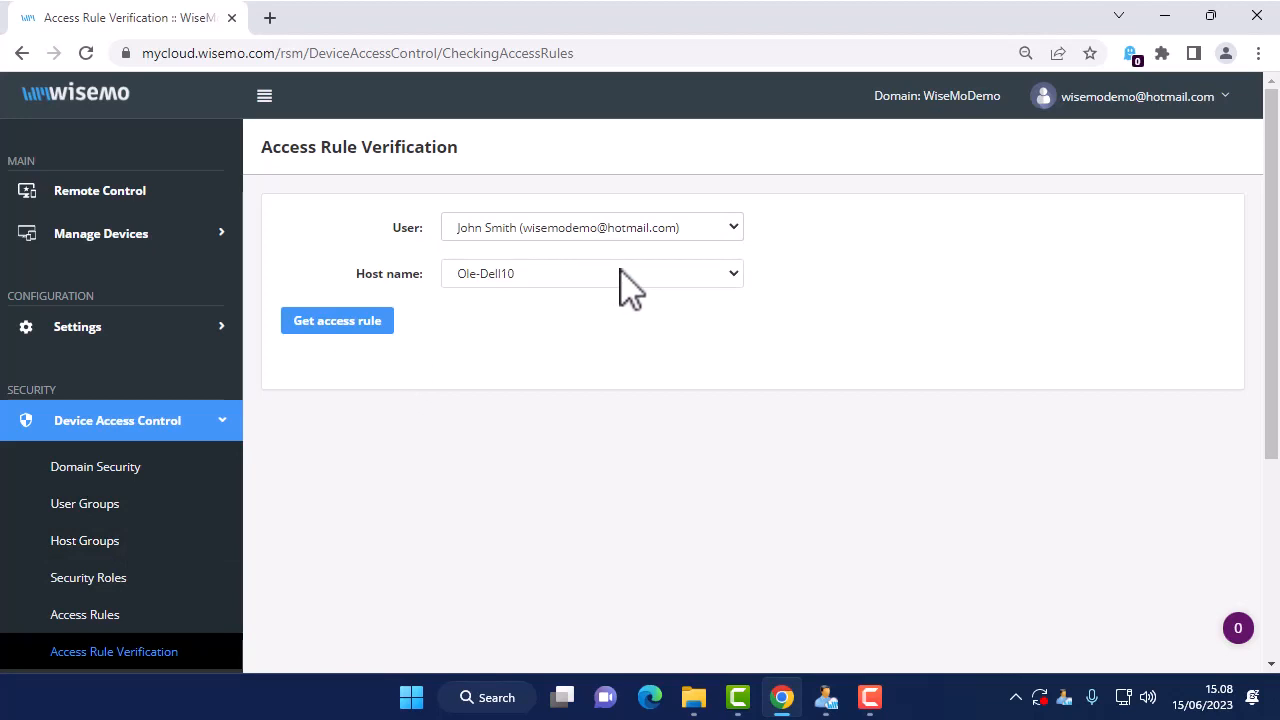
click(620, 276)
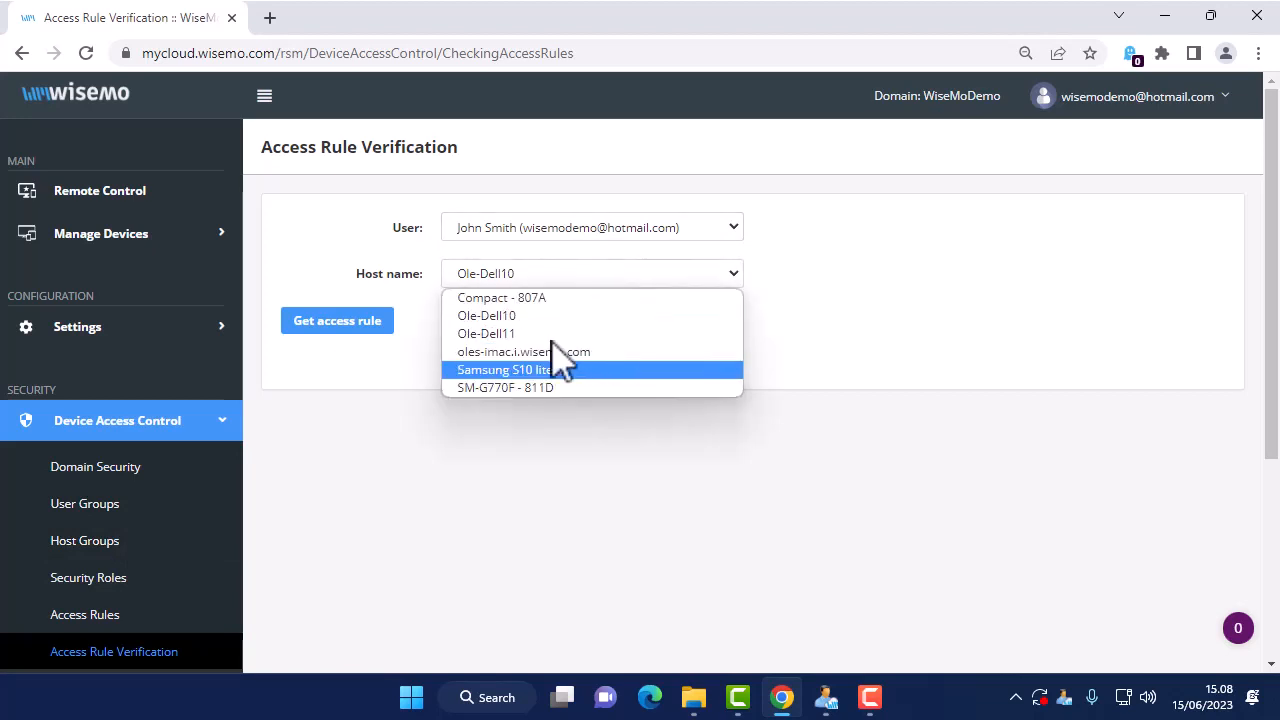
click(515, 387)
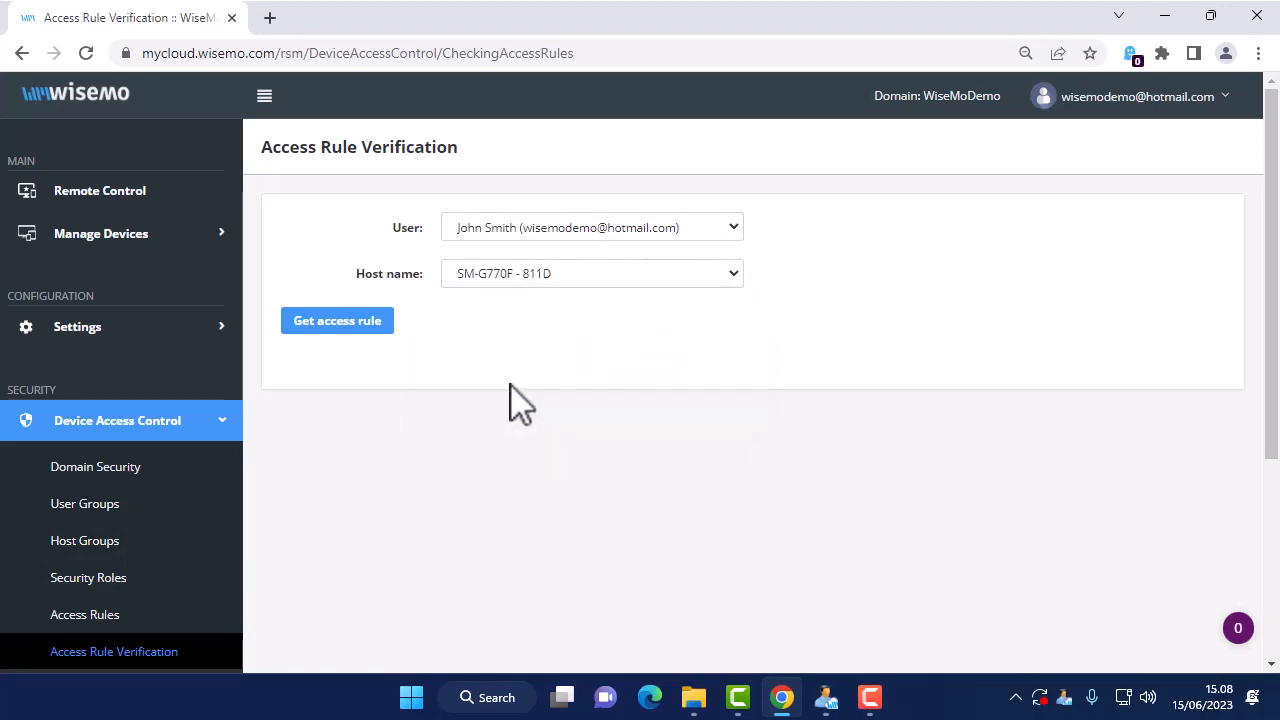
click(381, 324)
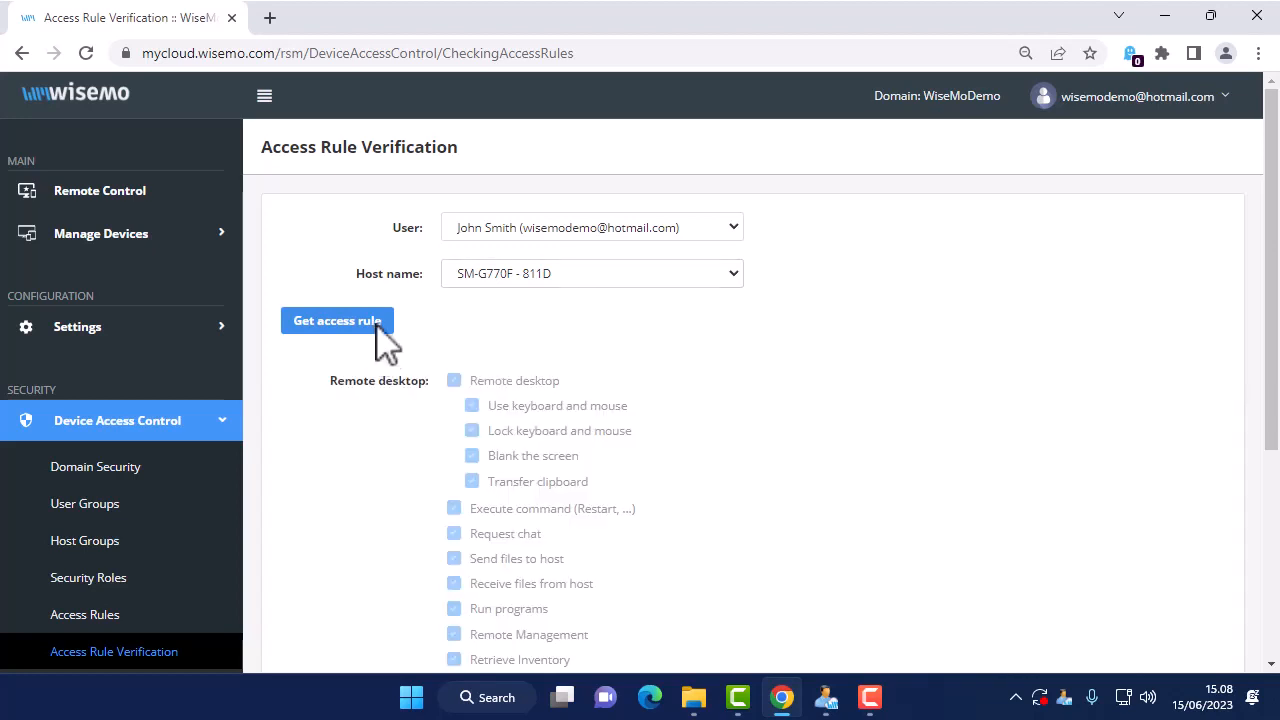
scroll(380, 330, down, 2)
scroll(386, 345, down, 1)
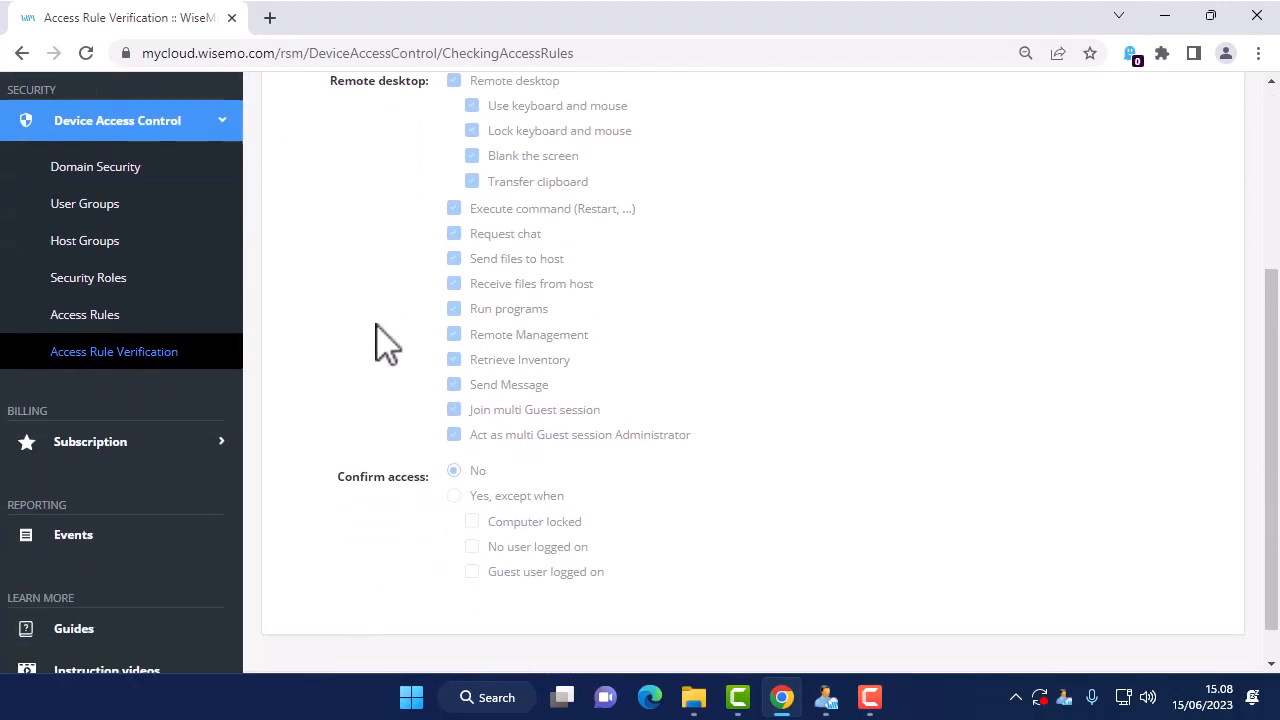
scroll(386, 345, up, 3)
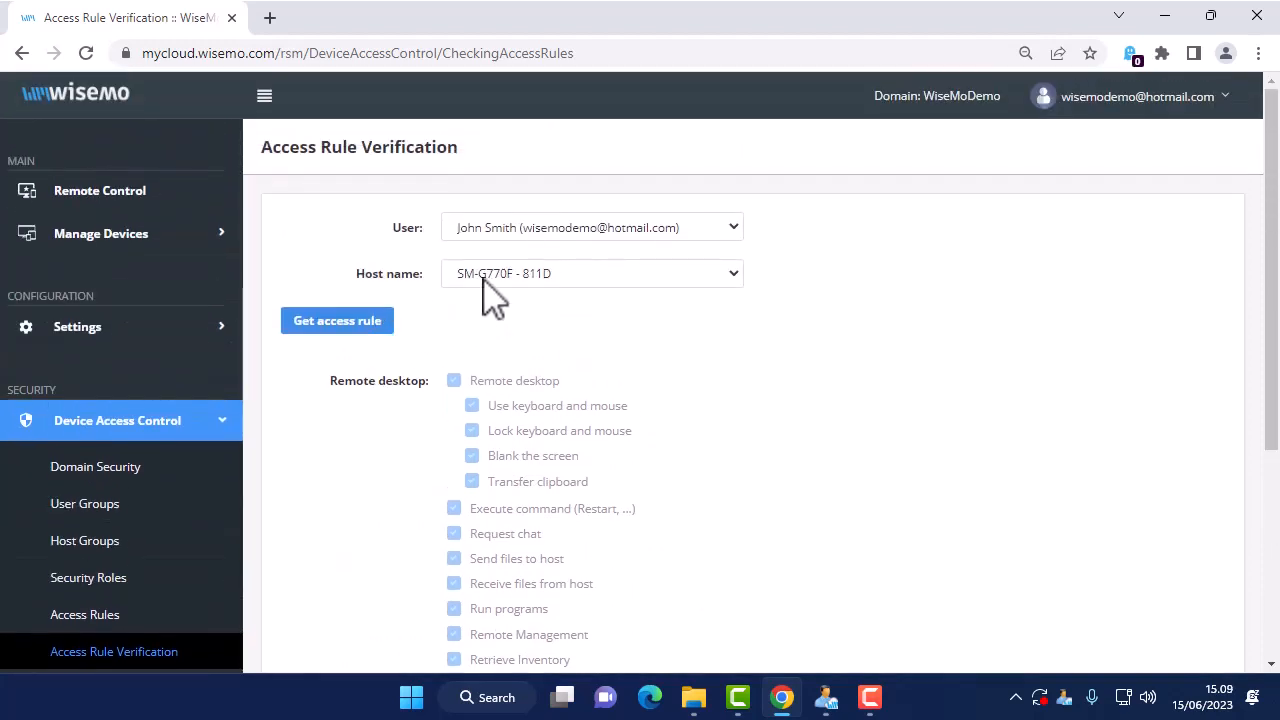
Check the same user's access rule for Ole-Dell10, which grants no remote permissions
click(495, 277)
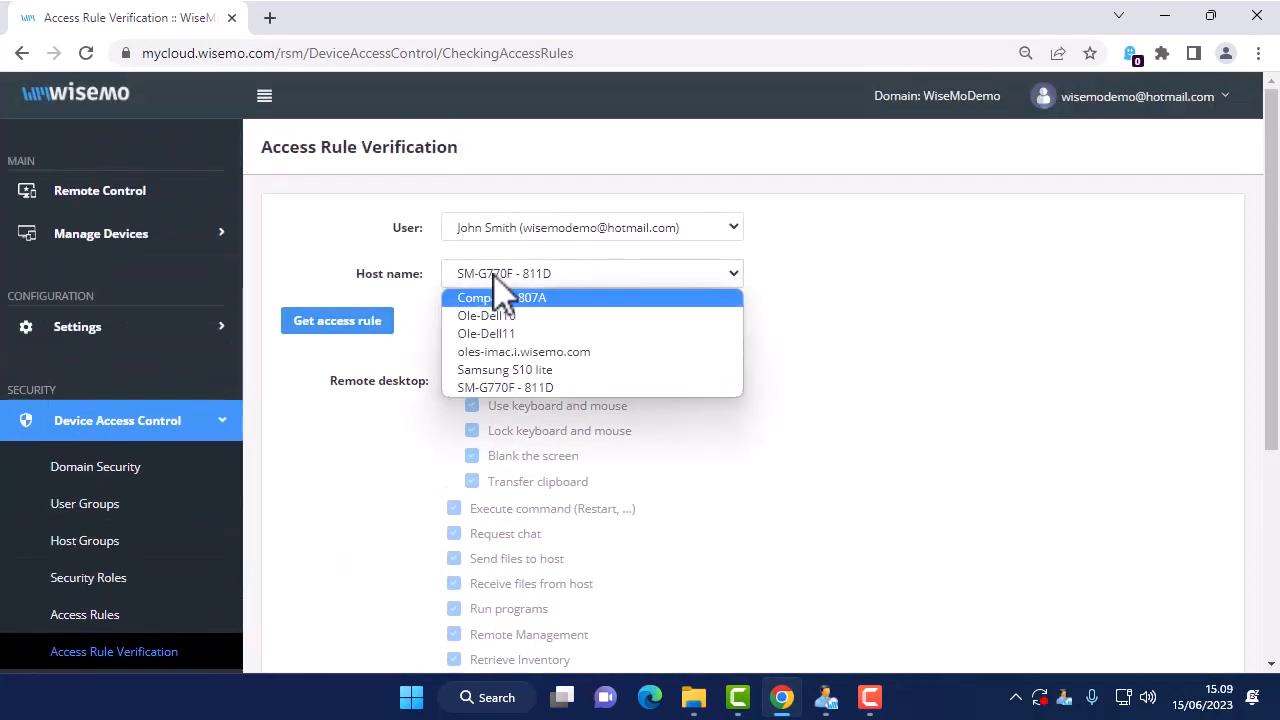
click(490, 316)
click(350, 322)
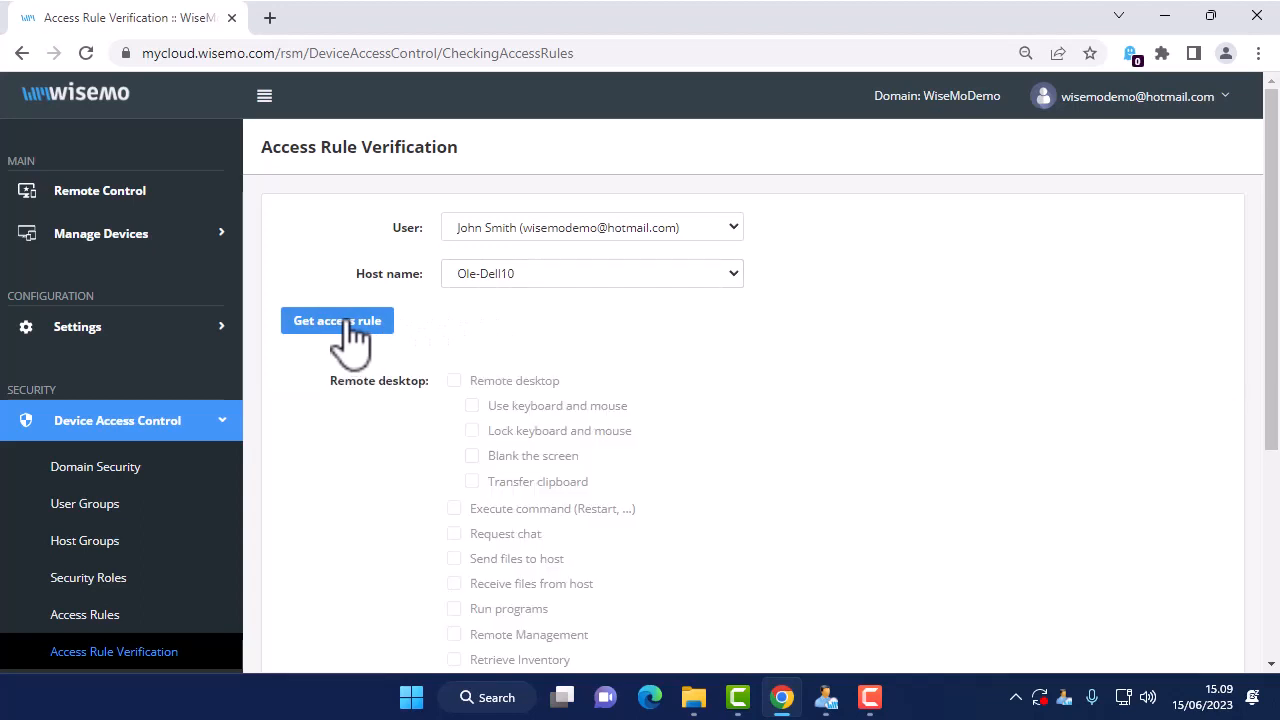
scroll(355, 400, down, 2)
scroll(358, 405, down, 3)
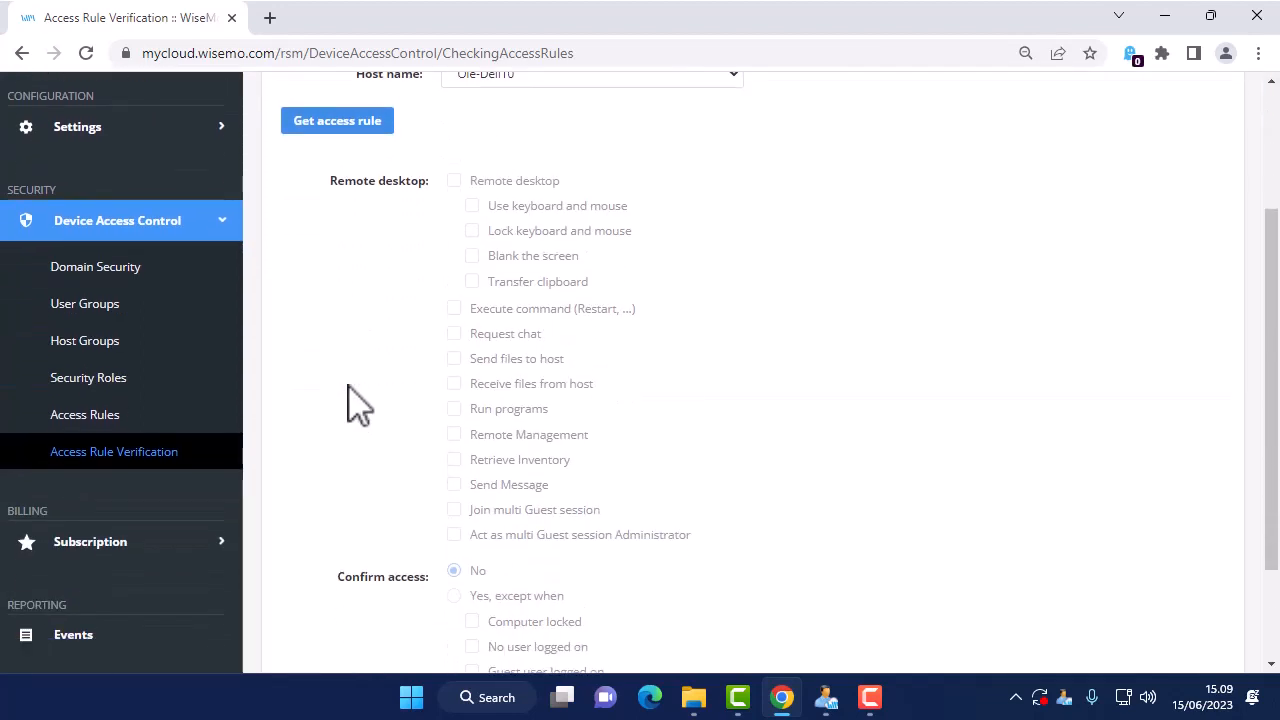
scroll(358, 405, up, 3)
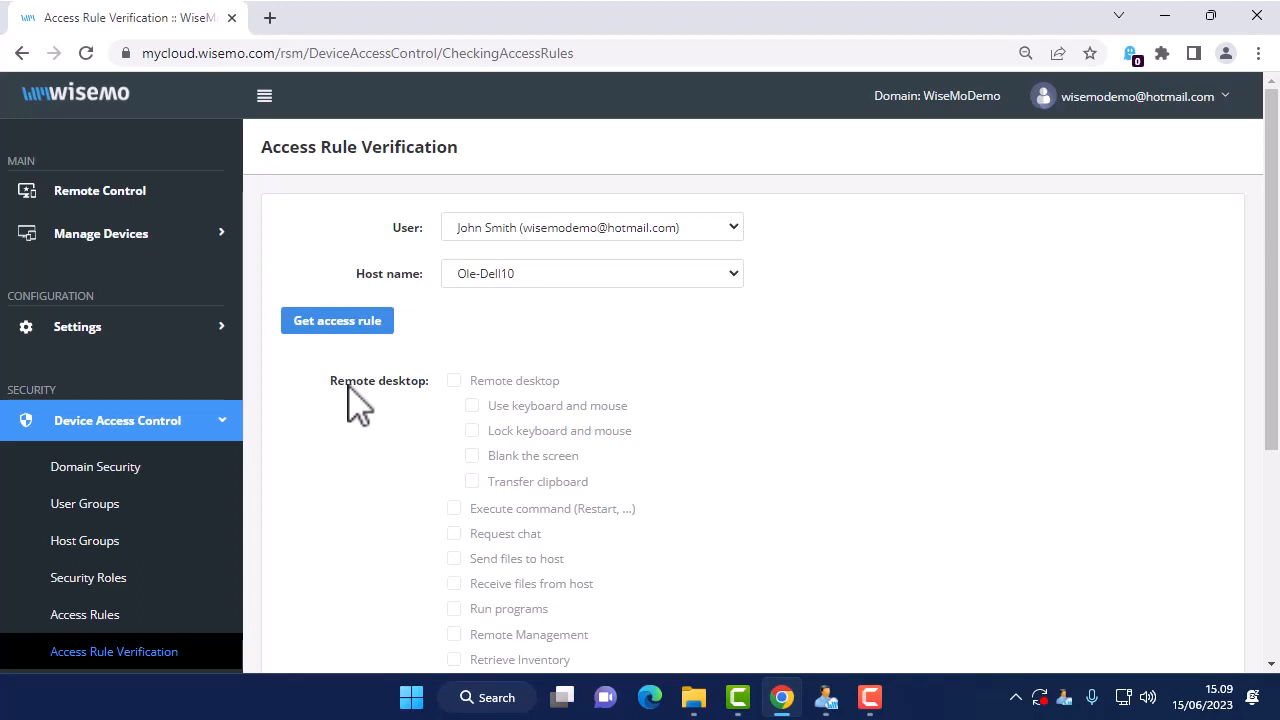
scroll(186, 471, down, 3)
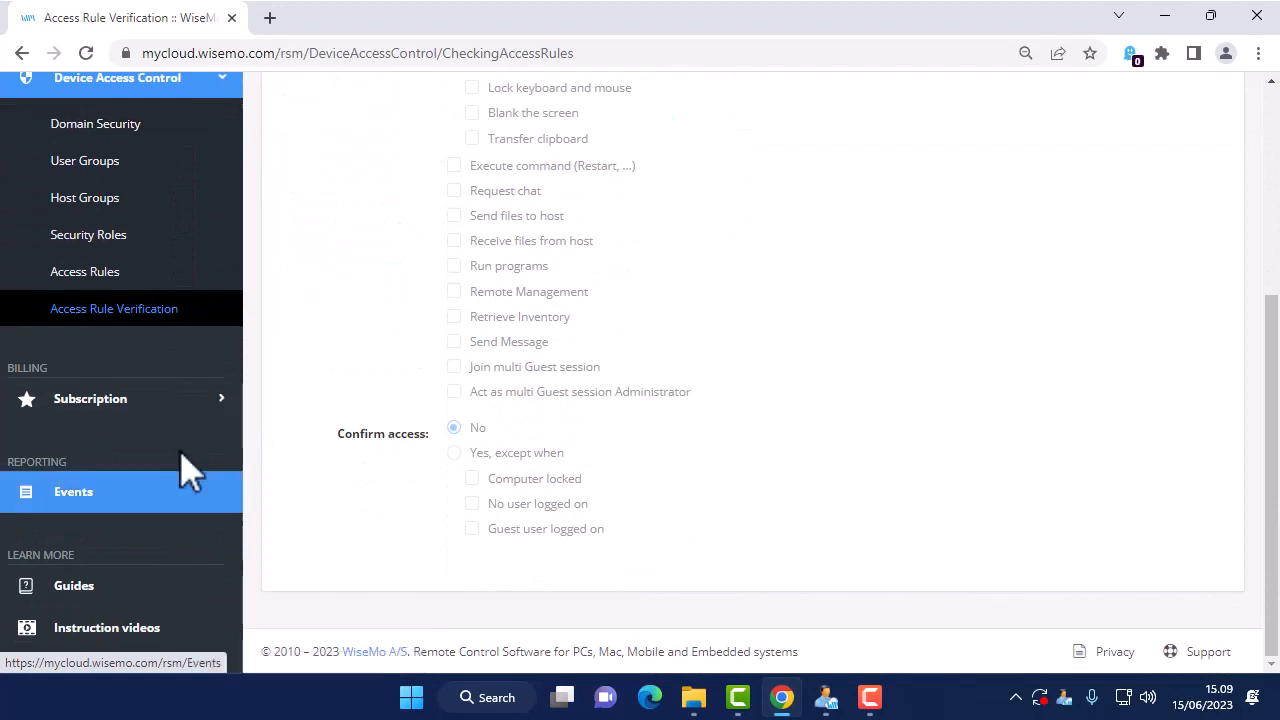
Browse the Events log and expand the details of the latest Host Group change event
click(110, 510)
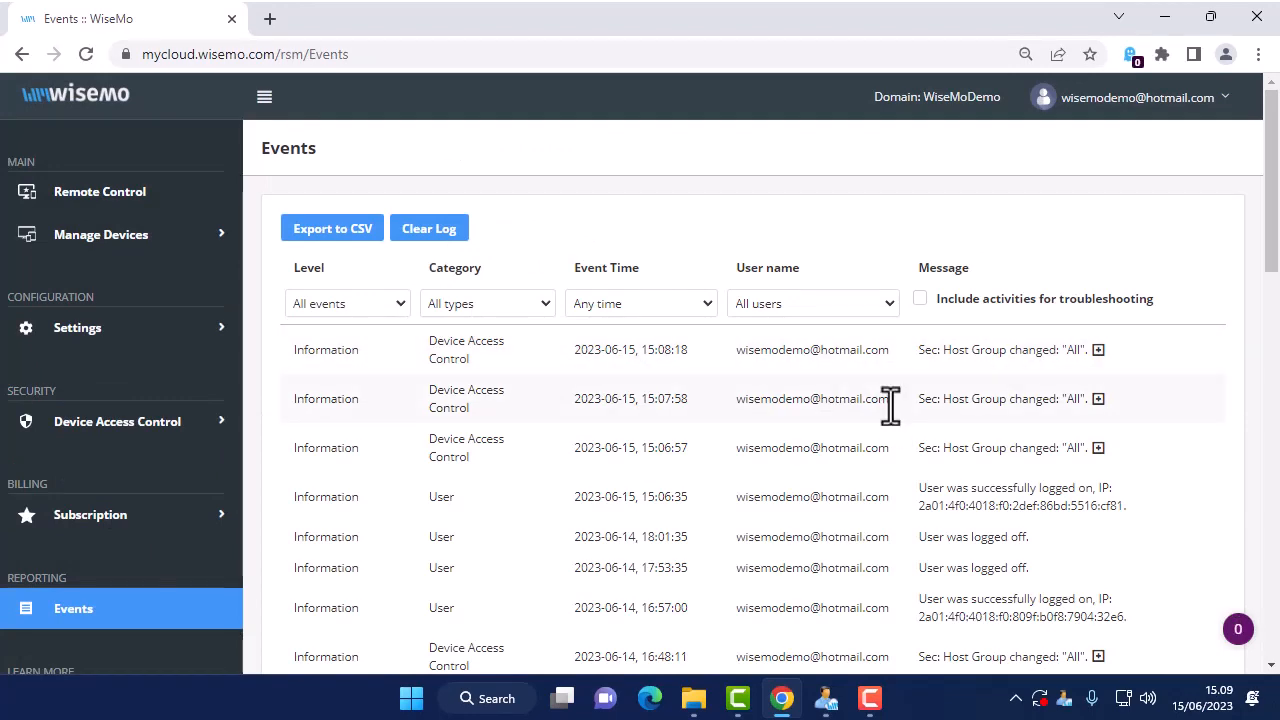
scroll(890, 405, down, 3)
scroll(895, 410, down, 4)
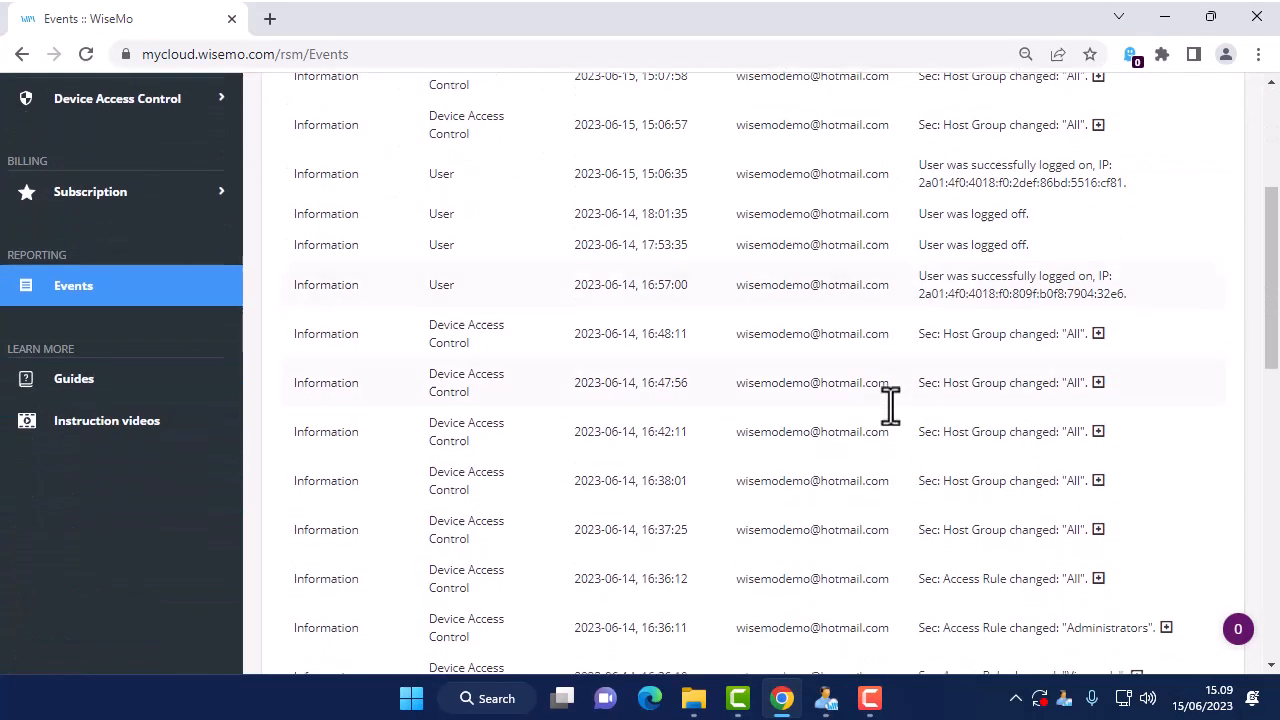
scroll(890, 405, down, 1)
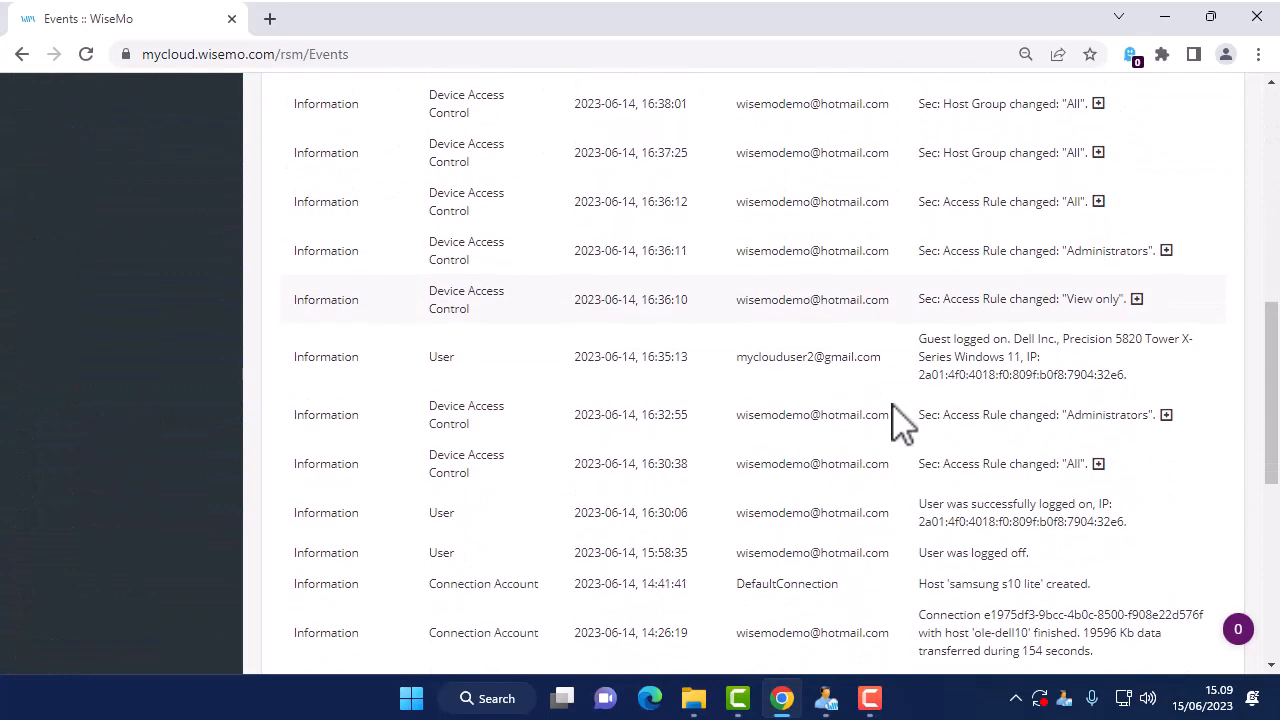
scroll(890, 405, up, 6)
scroll(890, 405, up, 1)
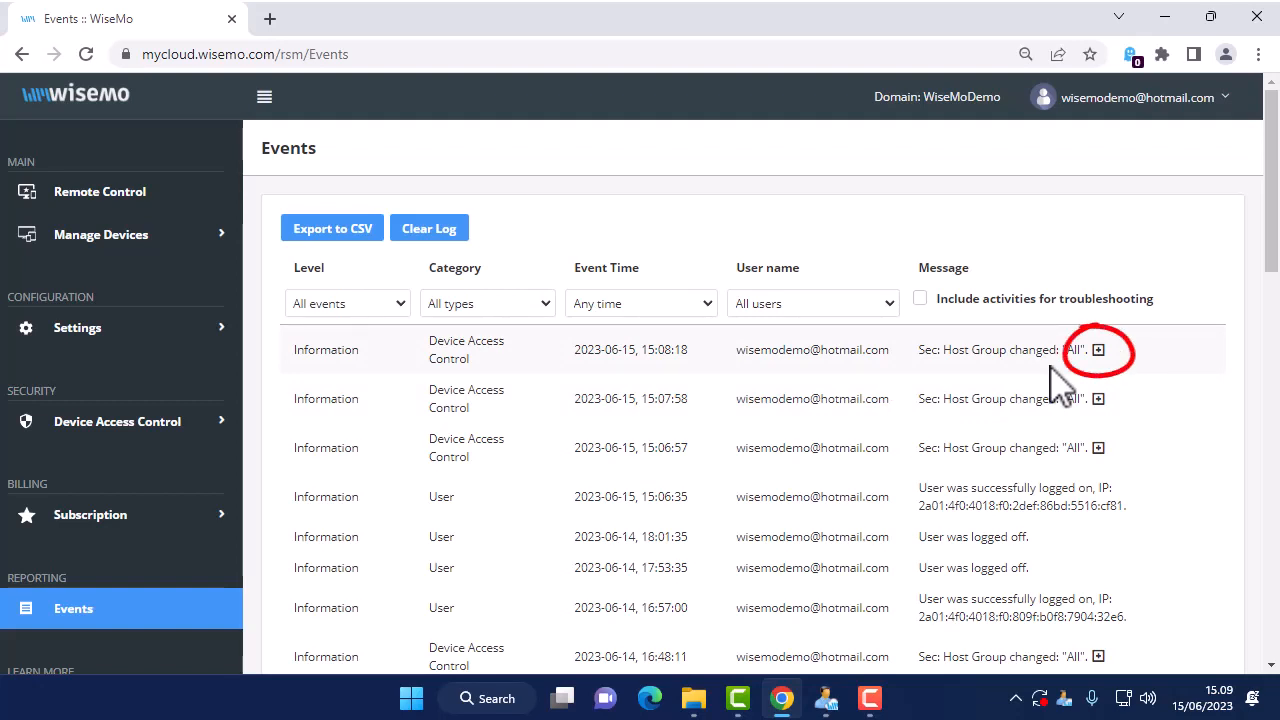
click(1098, 350)
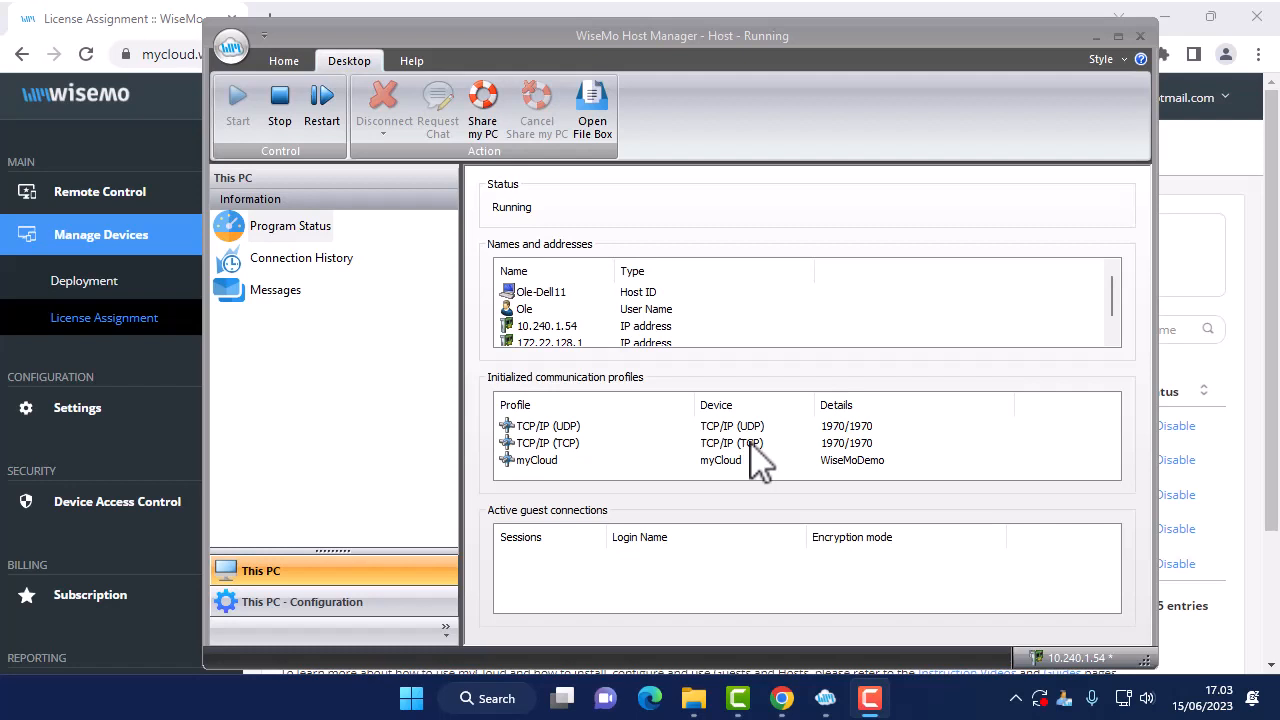
Check This PC's Guest Access Privileges for myCloud WiseMoDemo, then launch Remote Desktop Guest
click(440, 603)
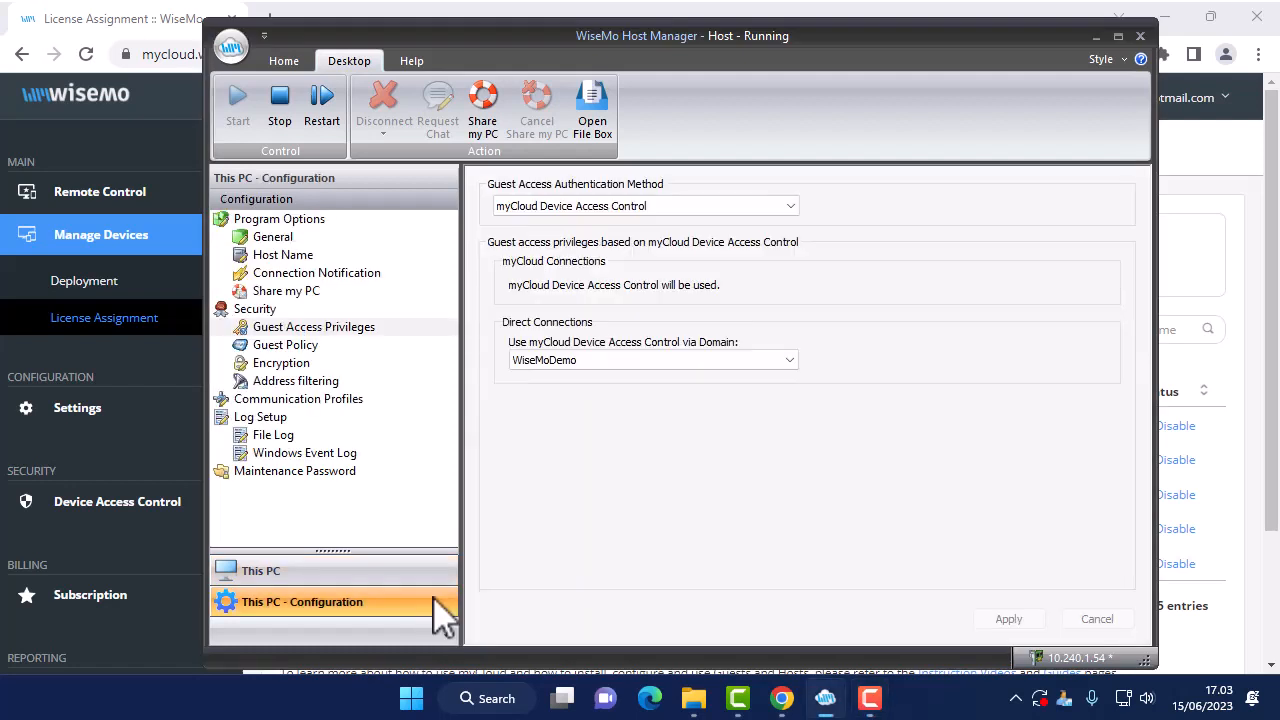
click(352, 334)
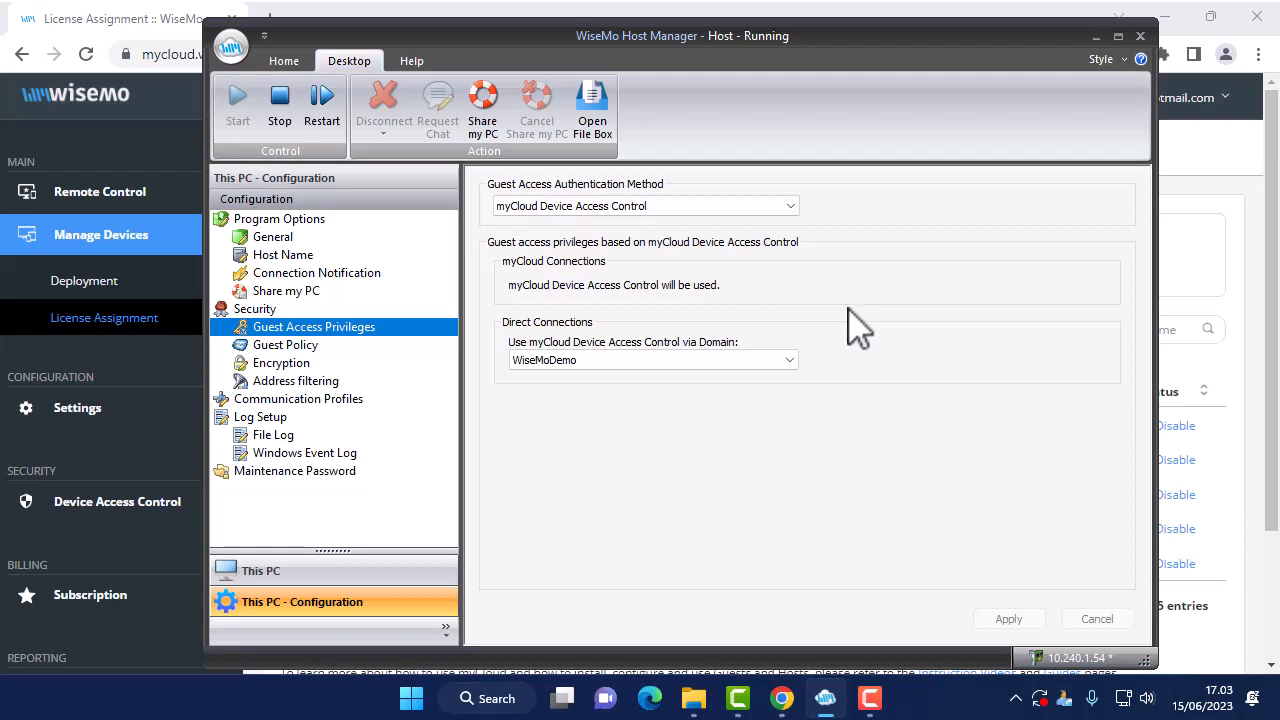
click(1063, 699)
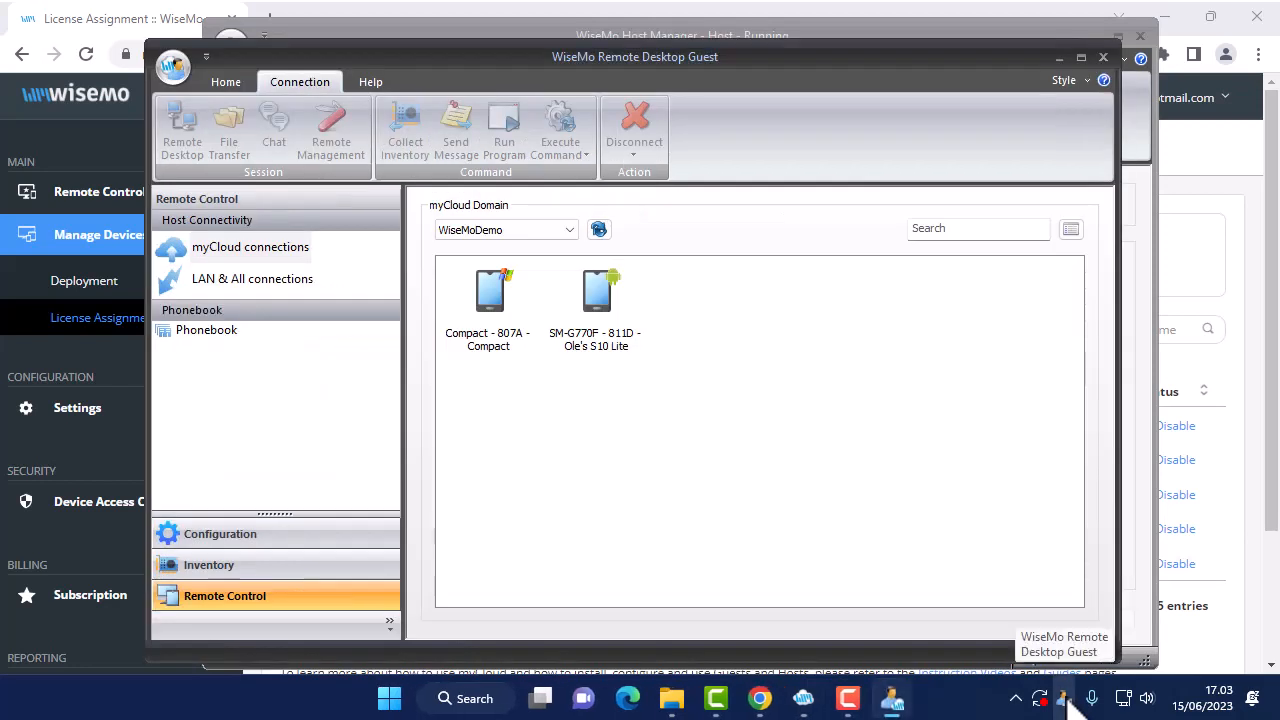
Log off the myCloud domain and switch to the LAN & All connections view
click(570, 230)
click(505, 273)
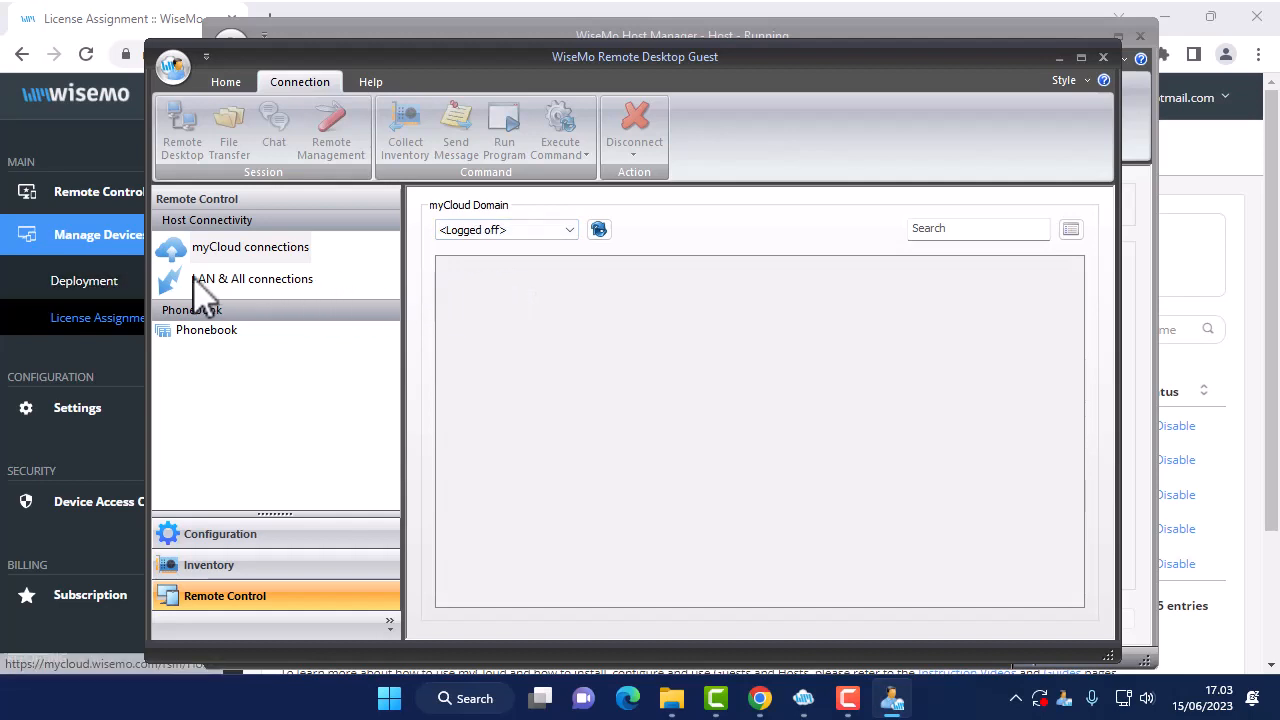
click(195, 280)
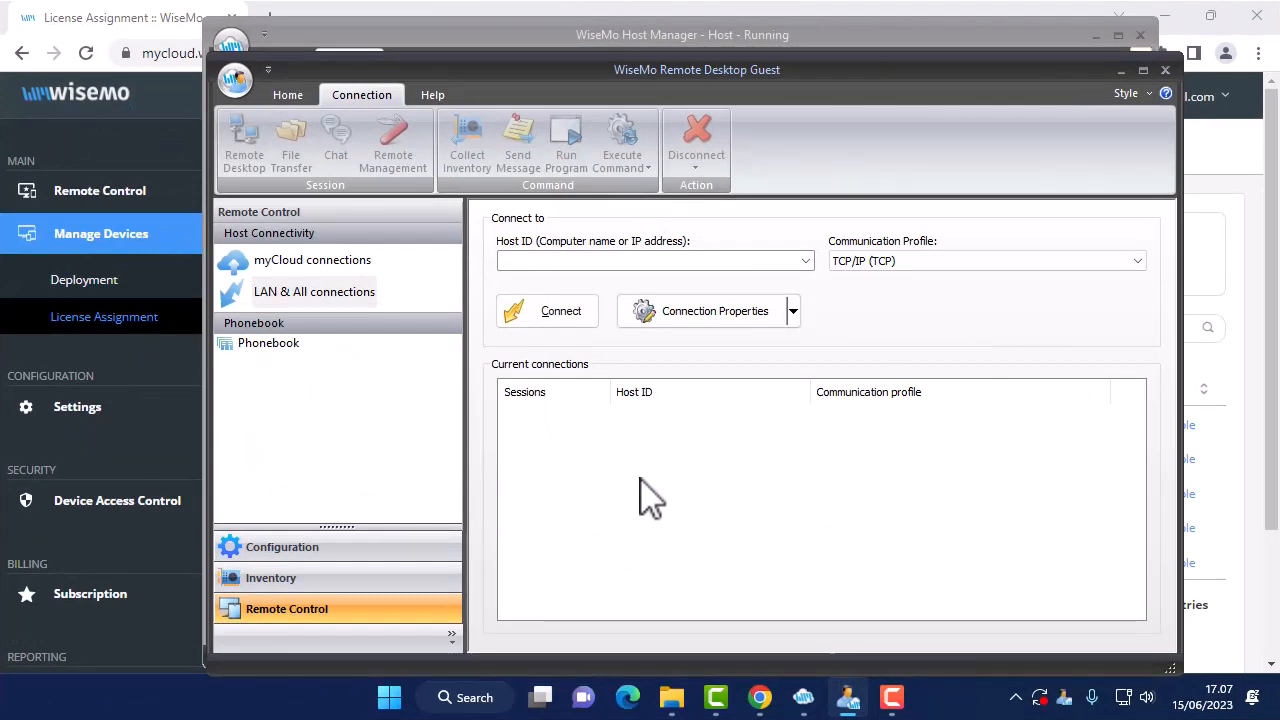
Connect directly to host 10.240.1.32 by pasting its address into Host ID
click(525, 260)
text(10.240.1.32)
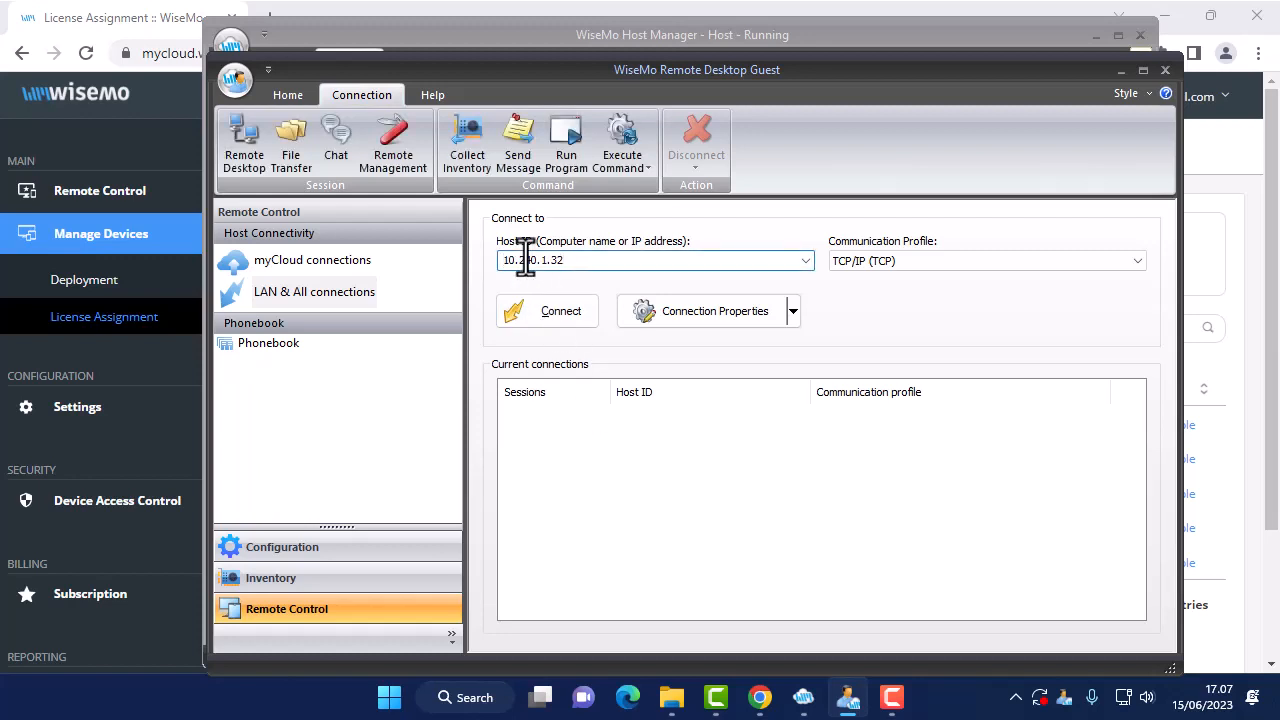
click(546, 323)
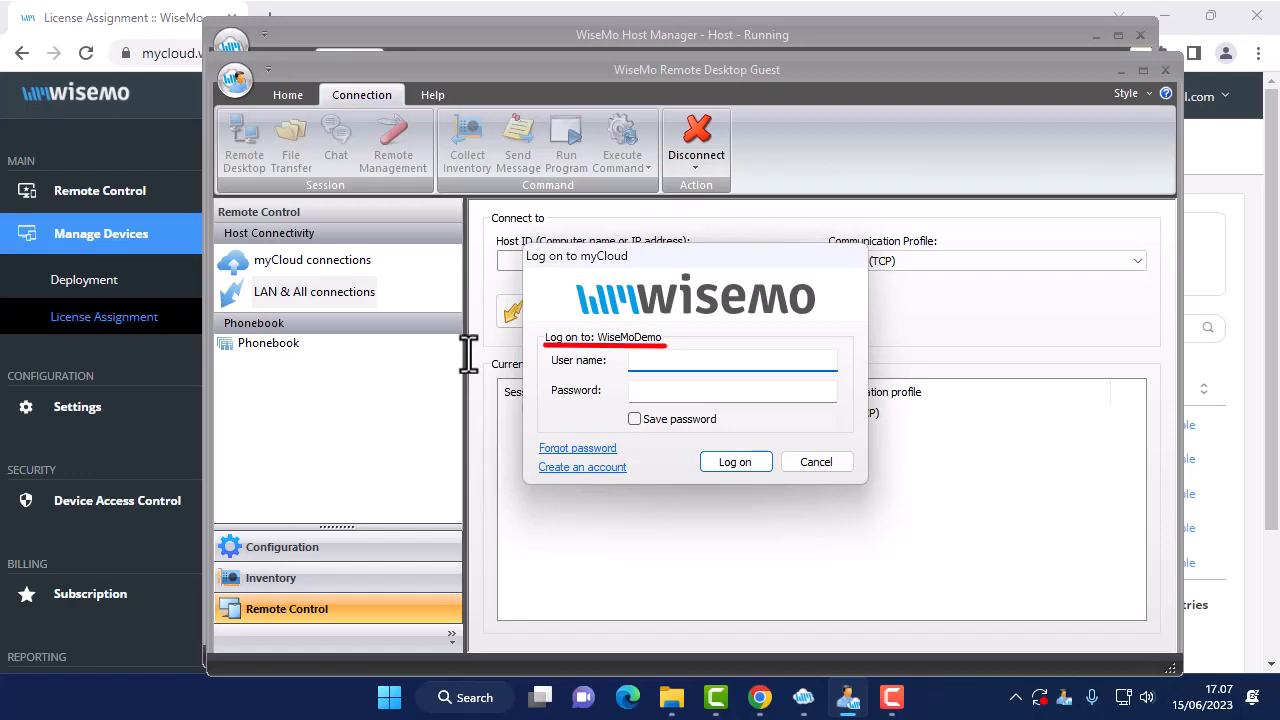
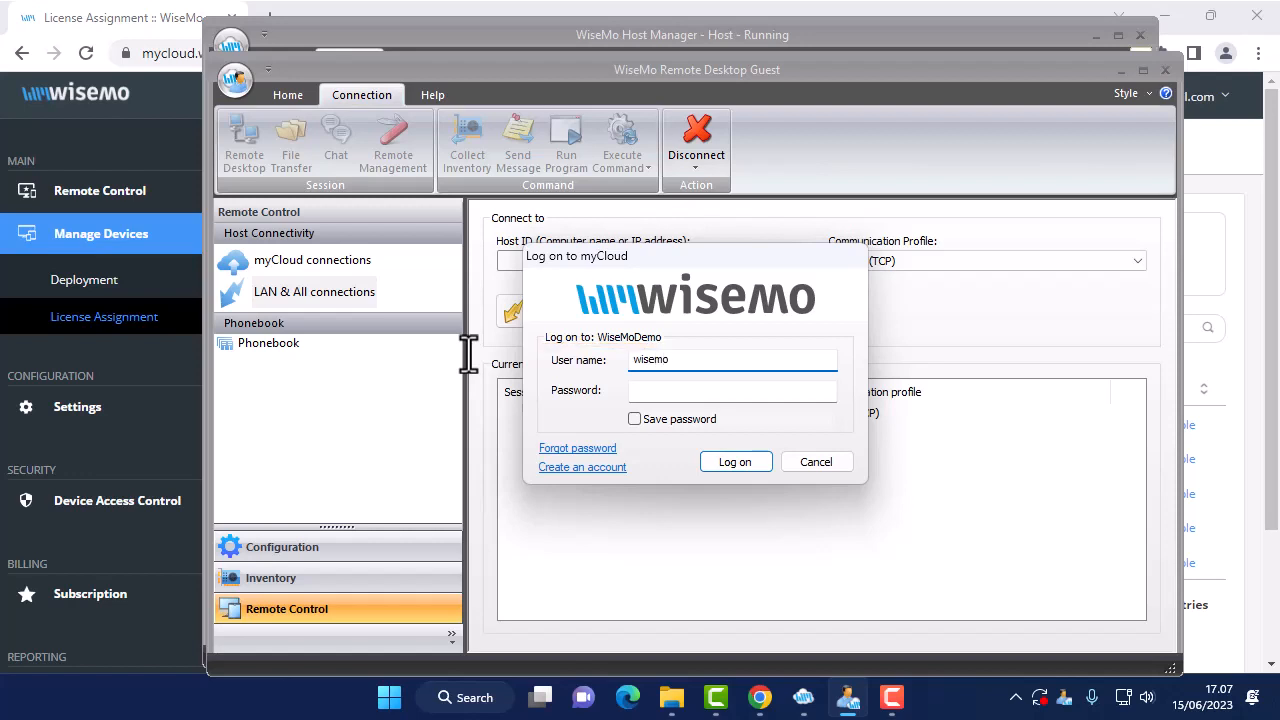
Authorise the session with the myCloud user name and password, then close the phone's remote window
key(Tab)
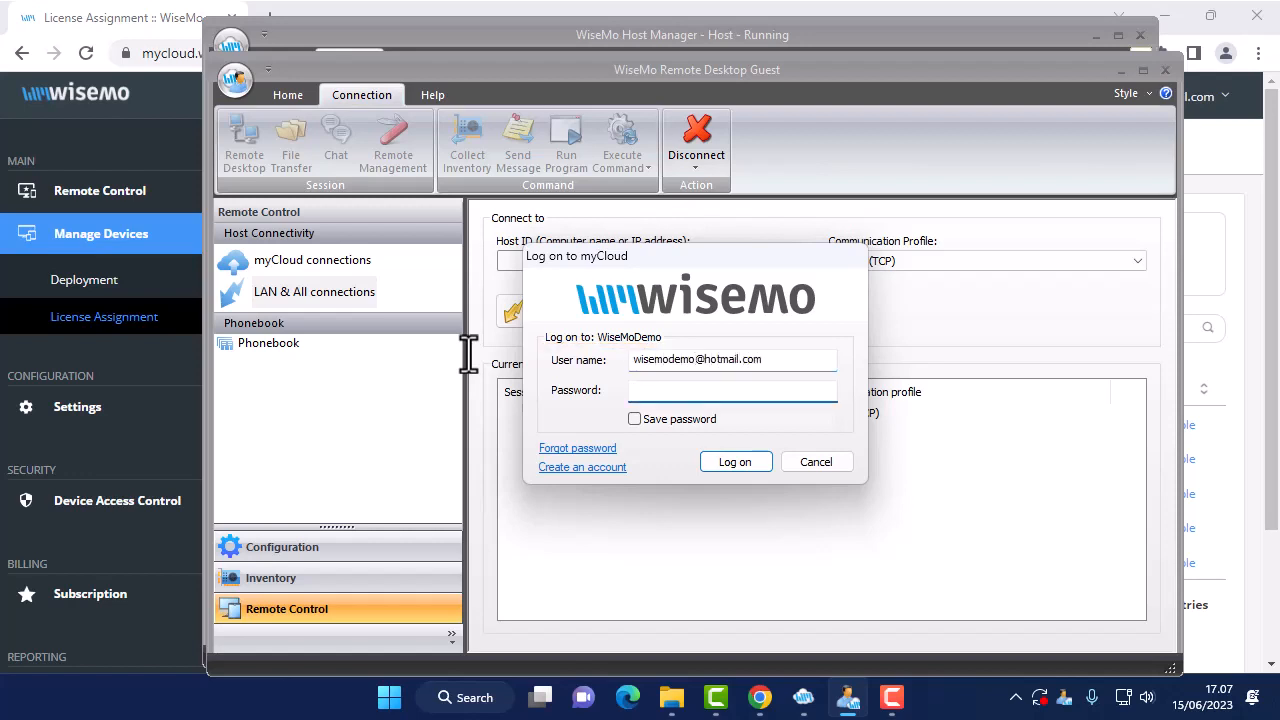
text(••••••••)
click(731, 461)
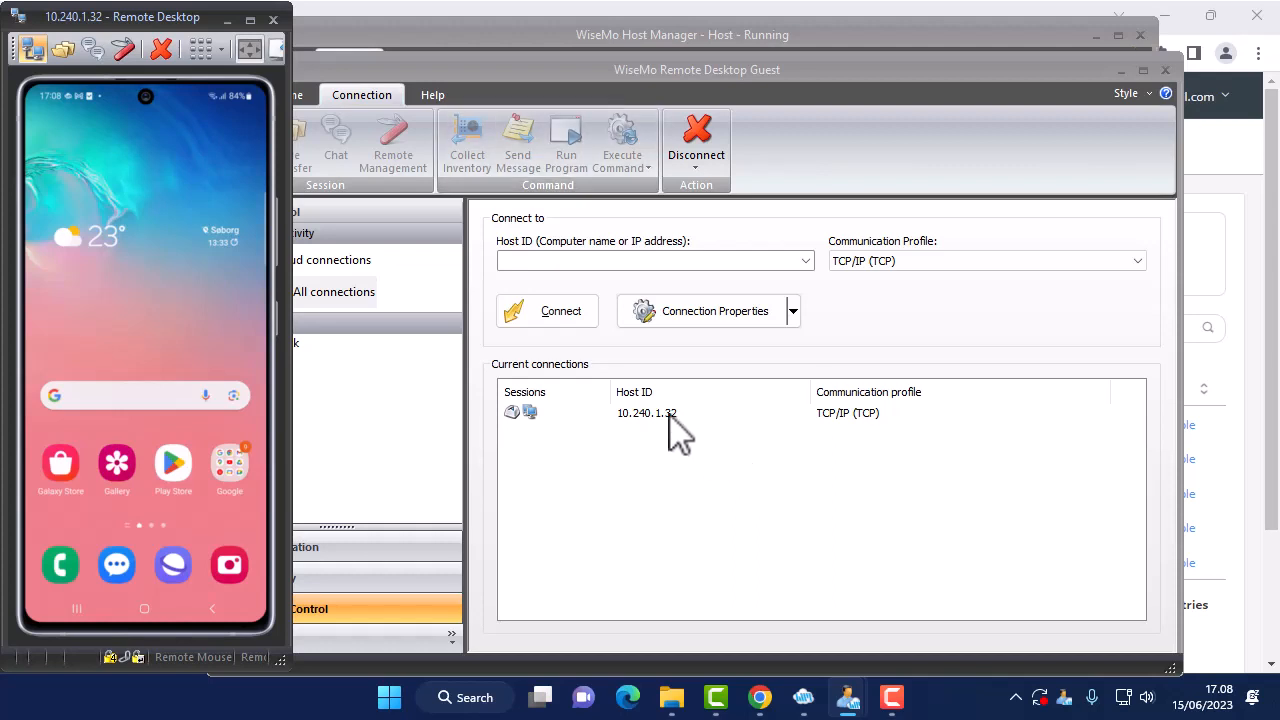
click(33, 50)
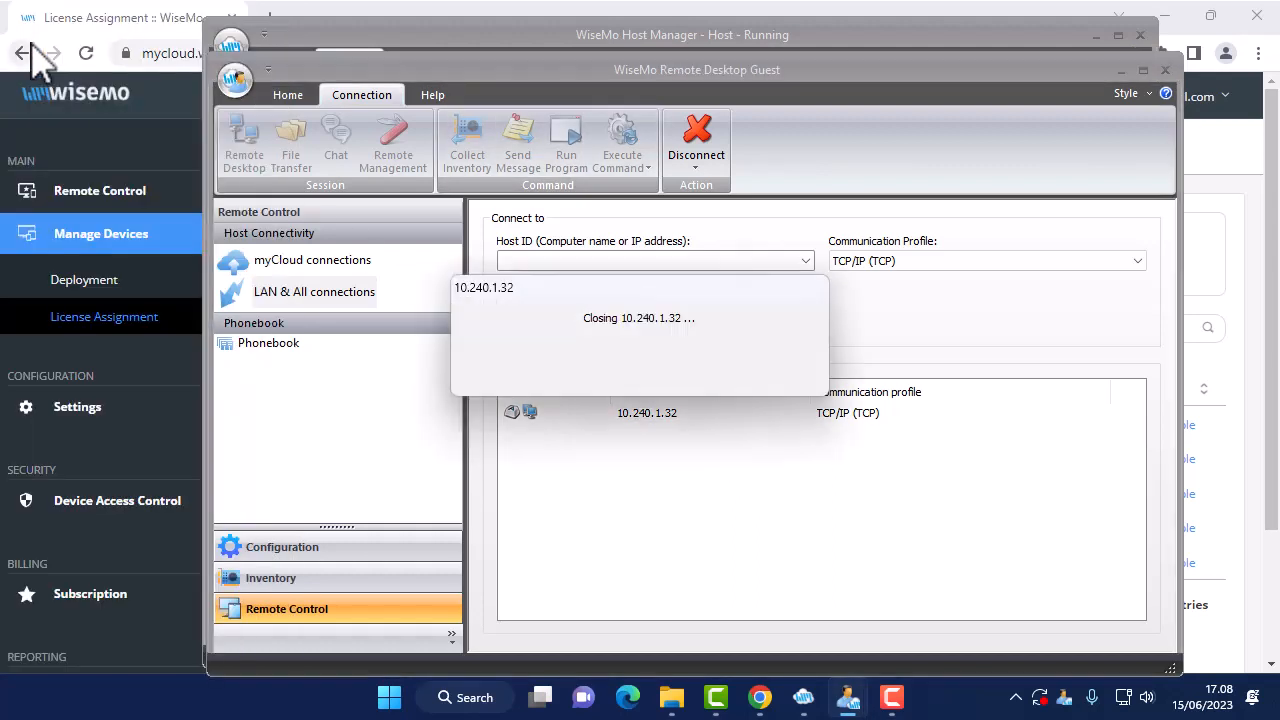